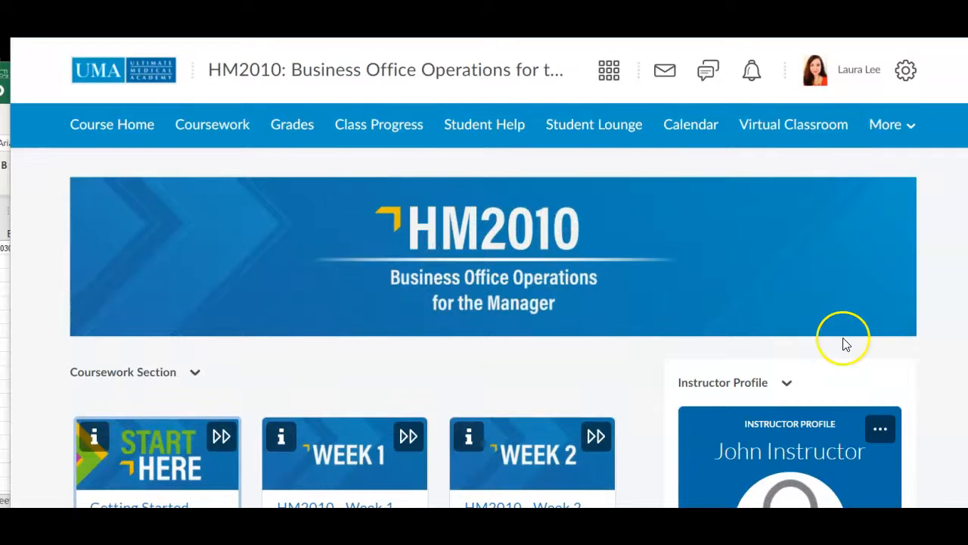
- Open the Instructor Profile widget's edit form and look over its fields
click(878, 430)
click(850, 469)
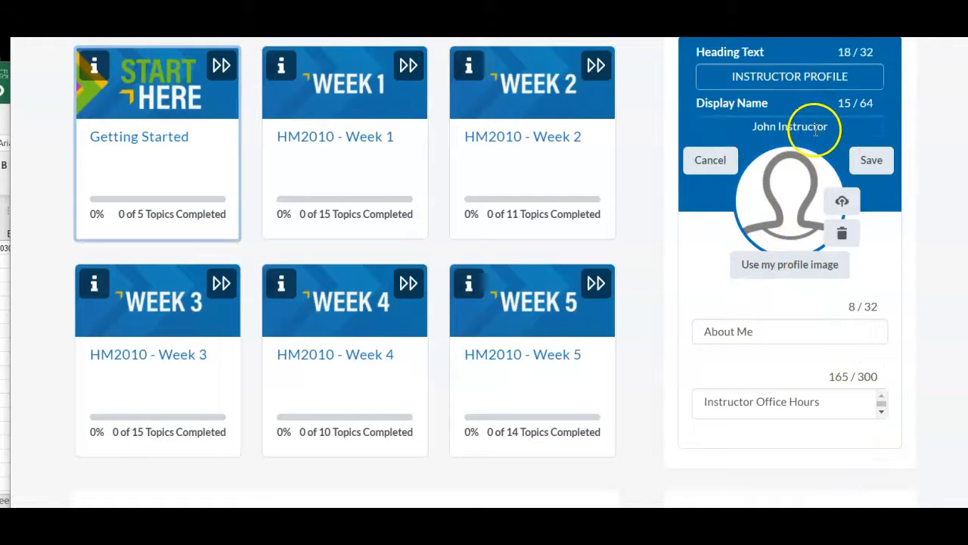
scroll(767, 158, down, 1)
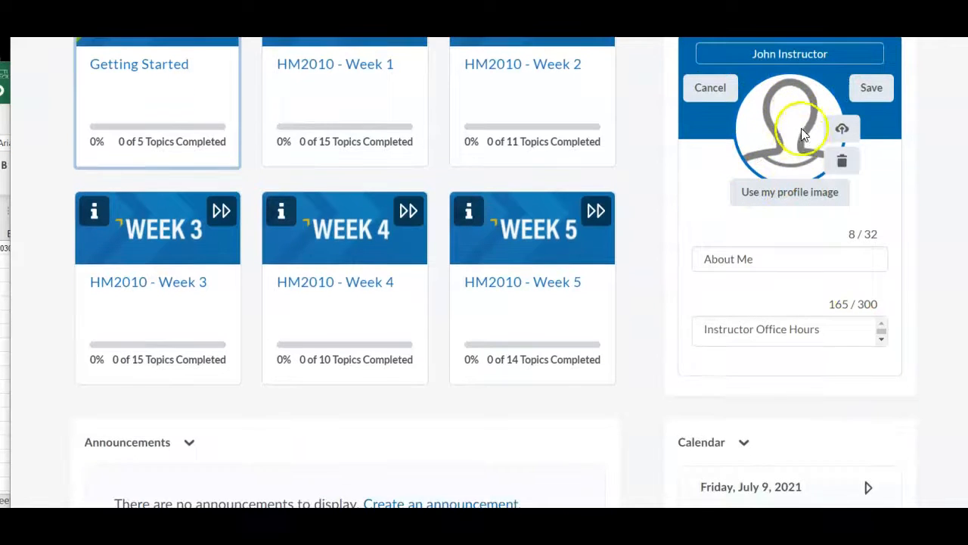
click(790, 341)
scroll(782, 327, down, 1)
scroll(783, 331, up, 2)
click(879, 340)
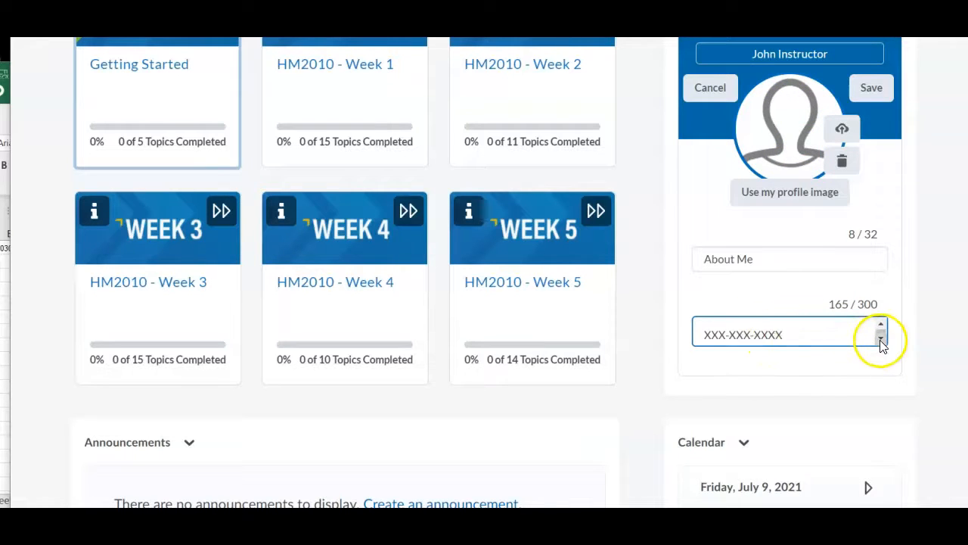
click(879, 341)
scroll(821, 336, up, 4)
scroll(825, 357, up, 2)
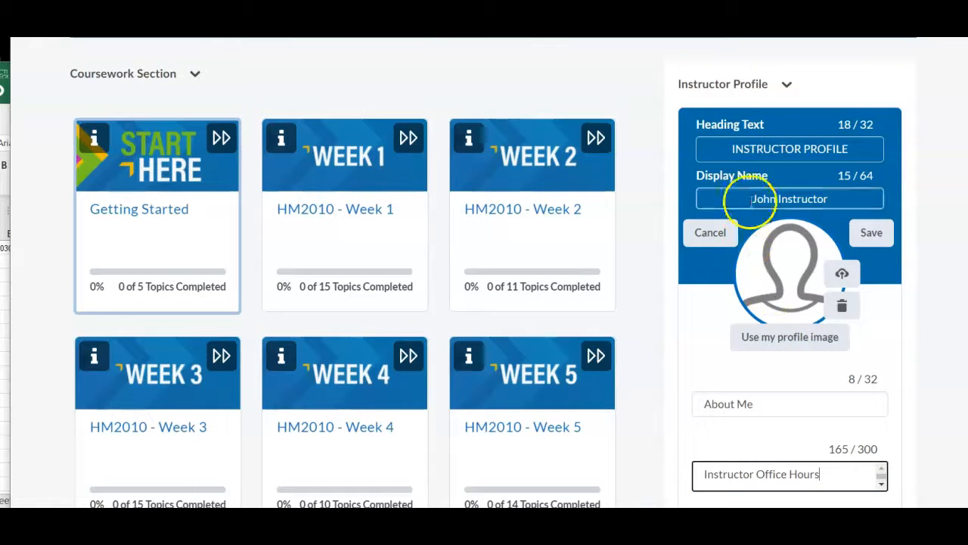
- Replace the placeholder display name with the instructor's own name and use their account photo
drag(831, 199, 731, 199)
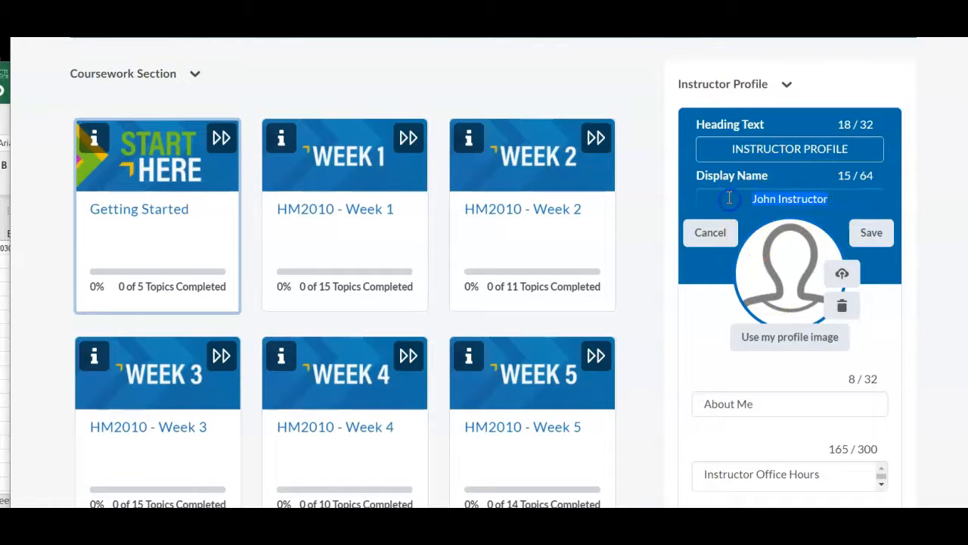
text(Laura L)
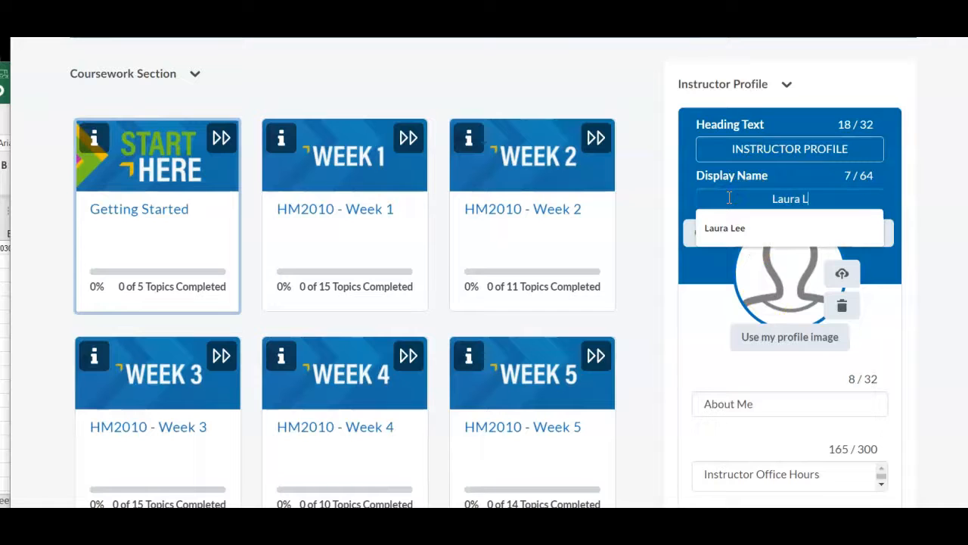
text(ee)
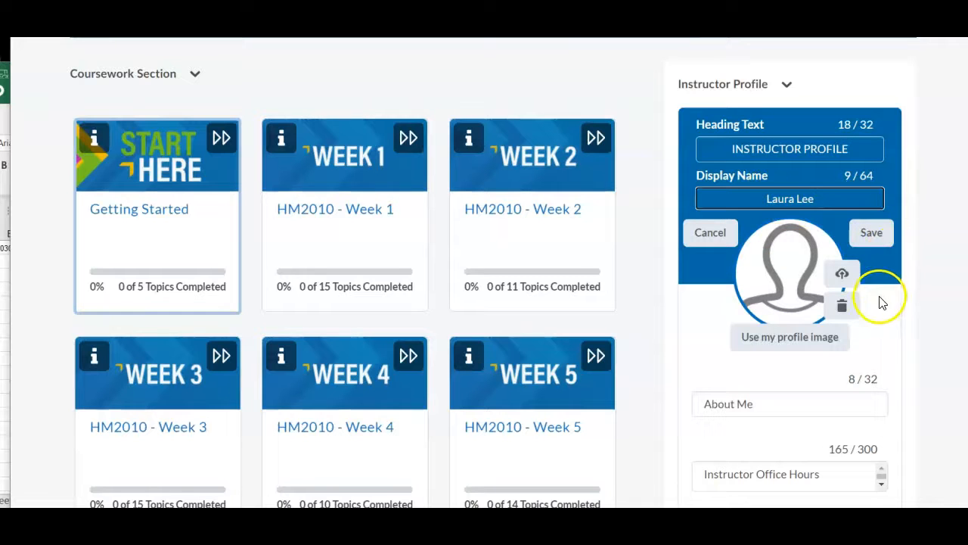
scroll(493, 272, up, 4)
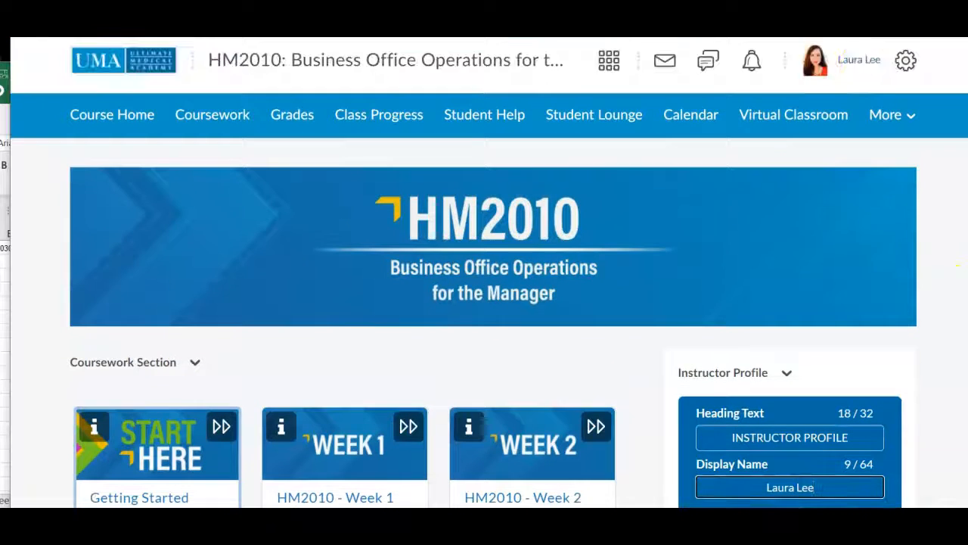
scroll(786, 423, down, 5)
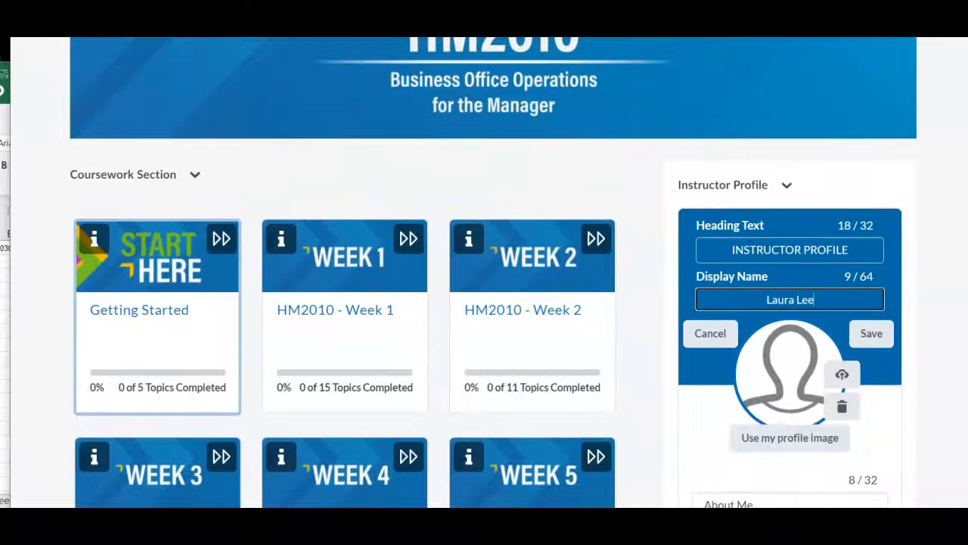
click(791, 445)
- Start uploading a different profile photo, then cancel the file picker without choosing one
click(843, 374)
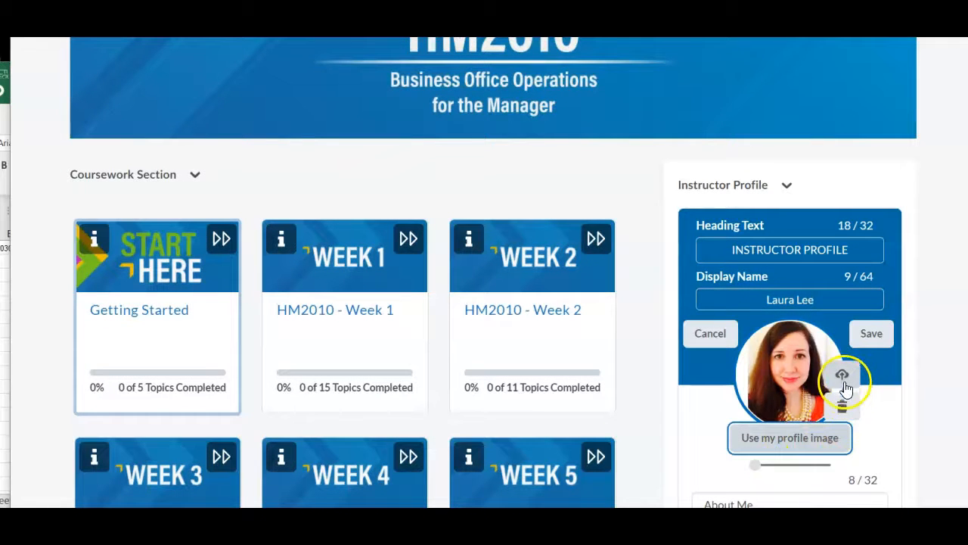
click(838, 376)
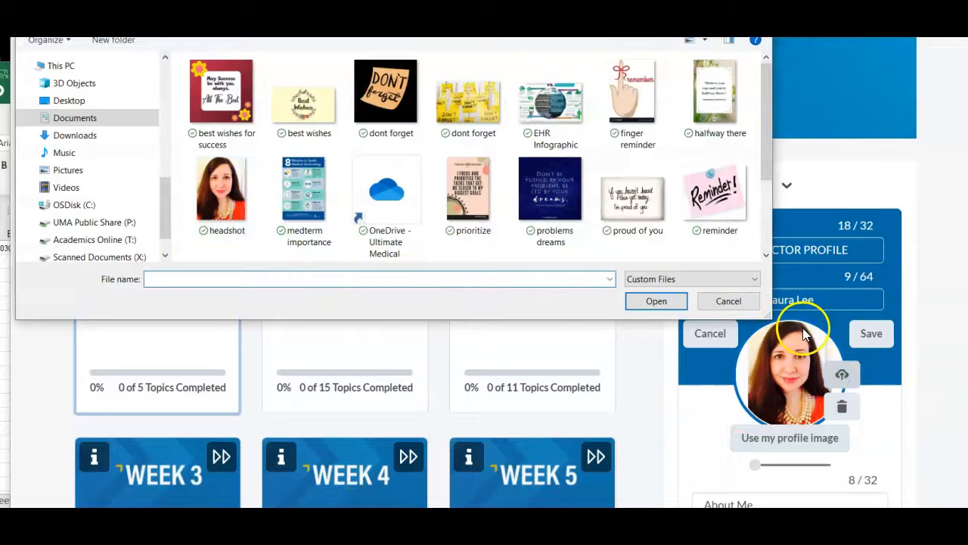
click(738, 301)
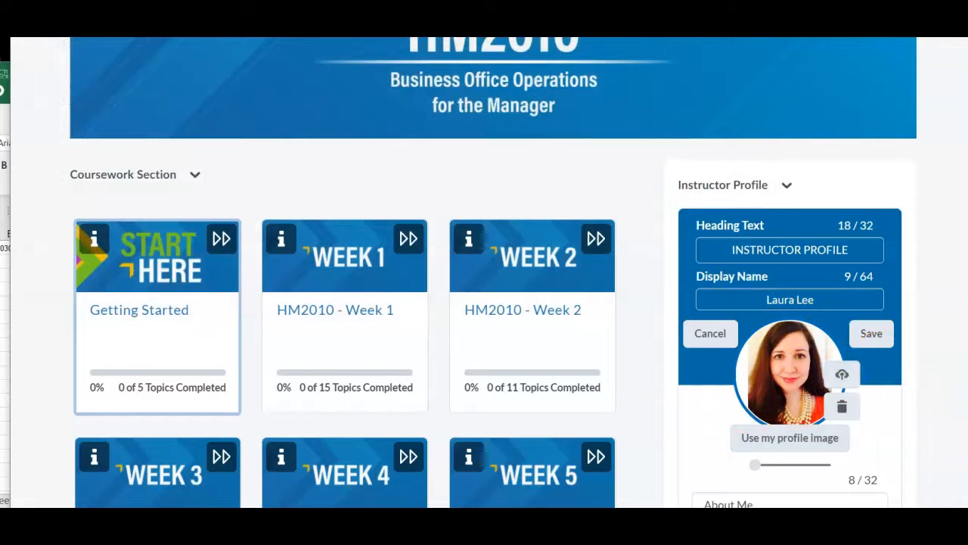
- Replace the placeholder phone number in Office Hours and list Monday 11am-1pm, Wednesday 11am-2pm
scroll(493, 272, down, 3)
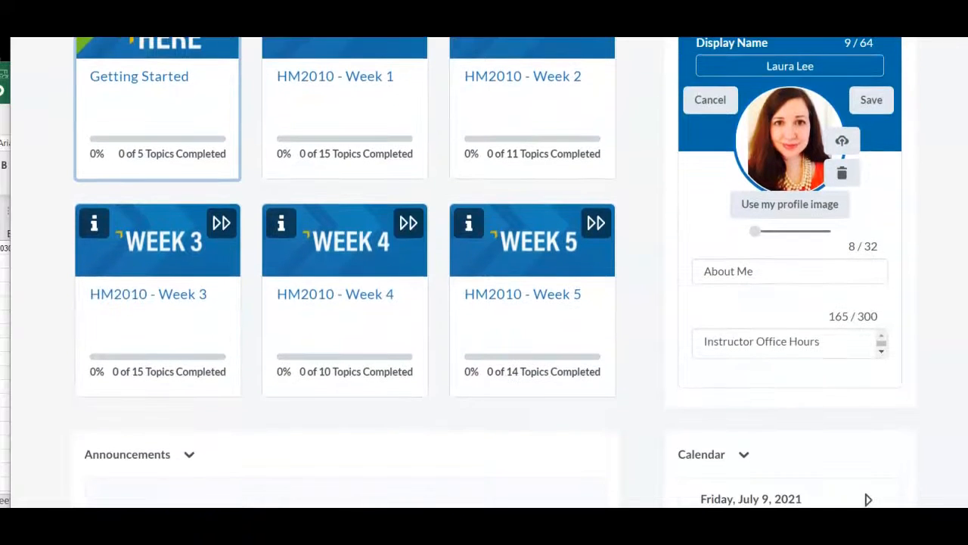
click(884, 360)
click(882, 352)
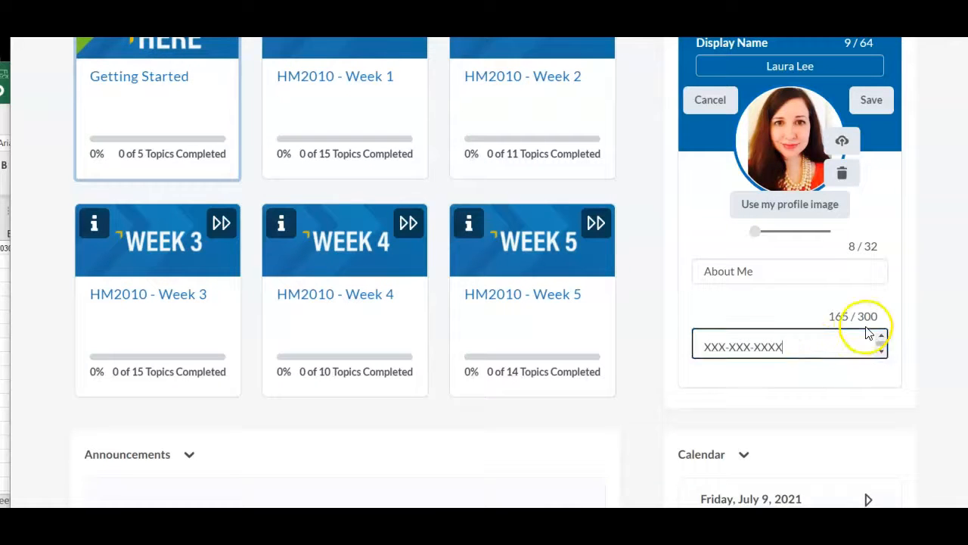
key(BackSpace)
key(BackSpace)
key(BackSpace)
key(BackSpace)
key(BackSpace)
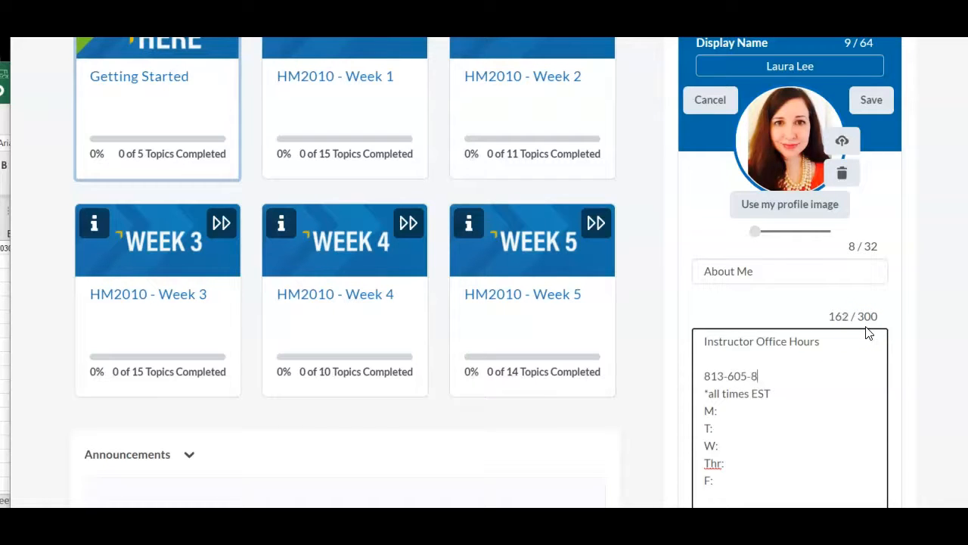
click(832, 400)
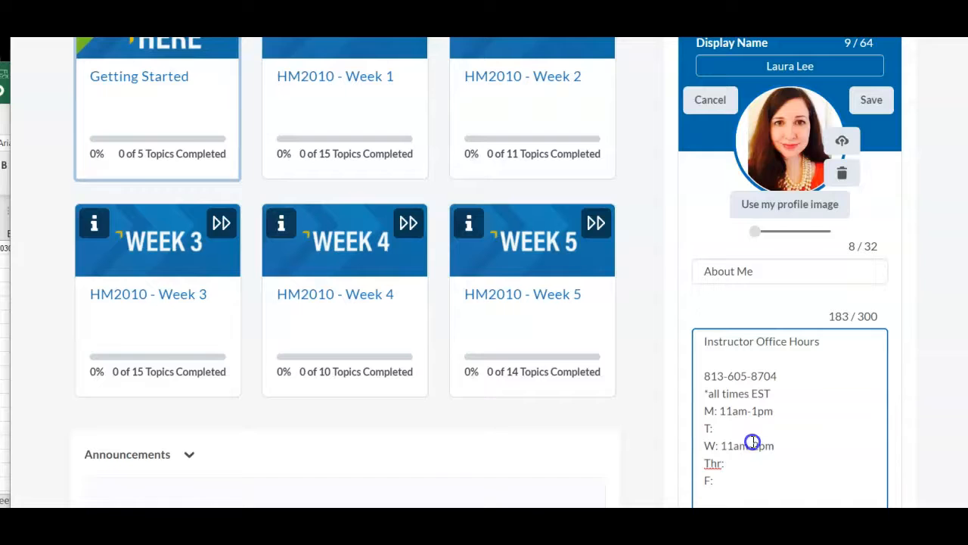
scroll(708, 344, down, 2)
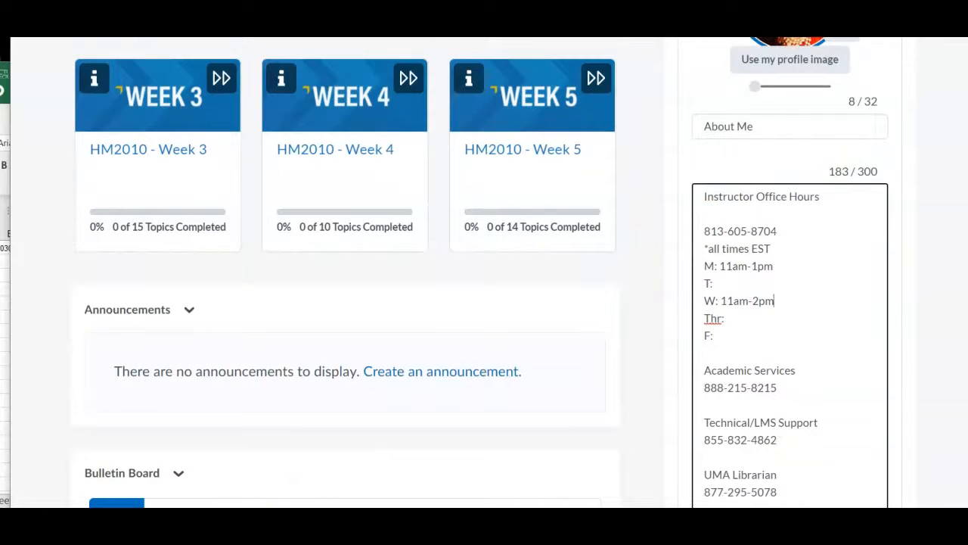
scroll(842, 156, down, 2)
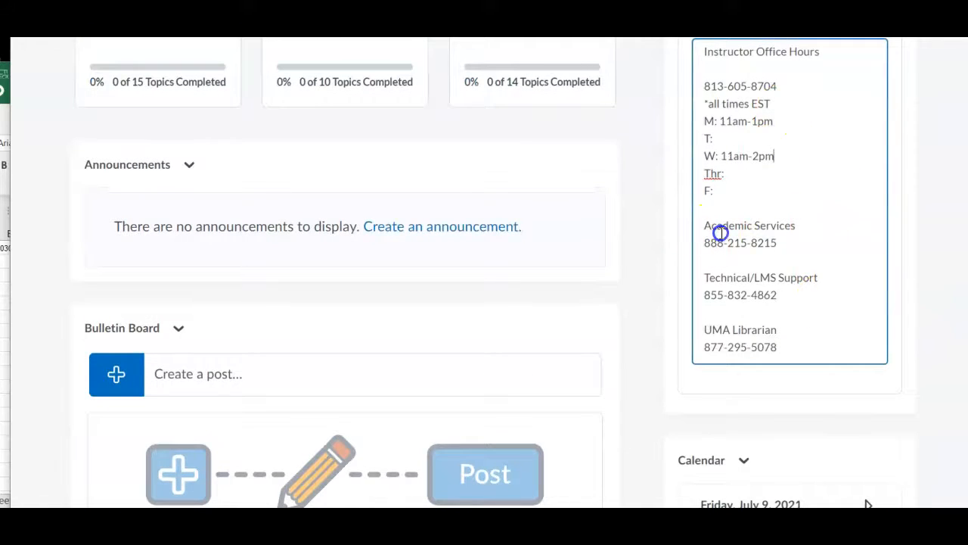
scroll(720, 233, down, 1)
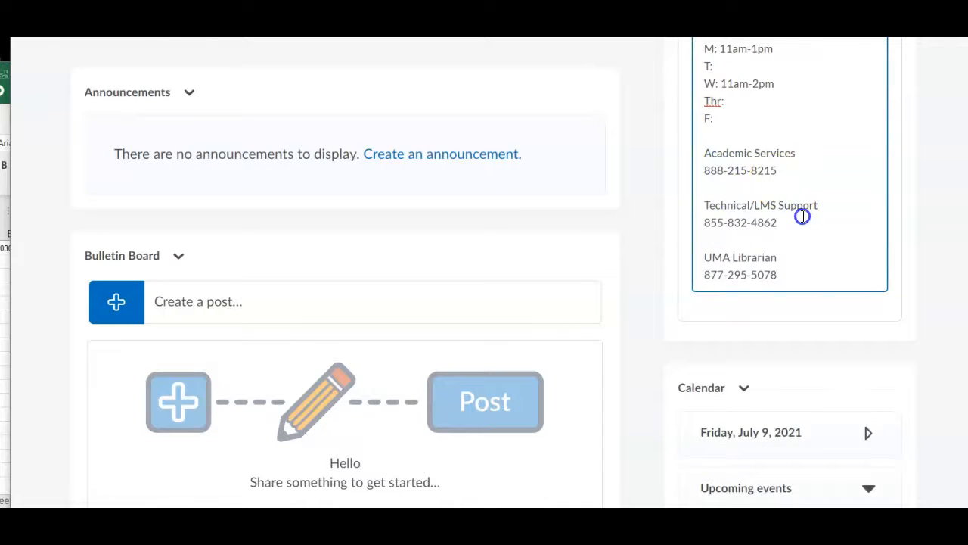
scroll(797, 239, down, 1)
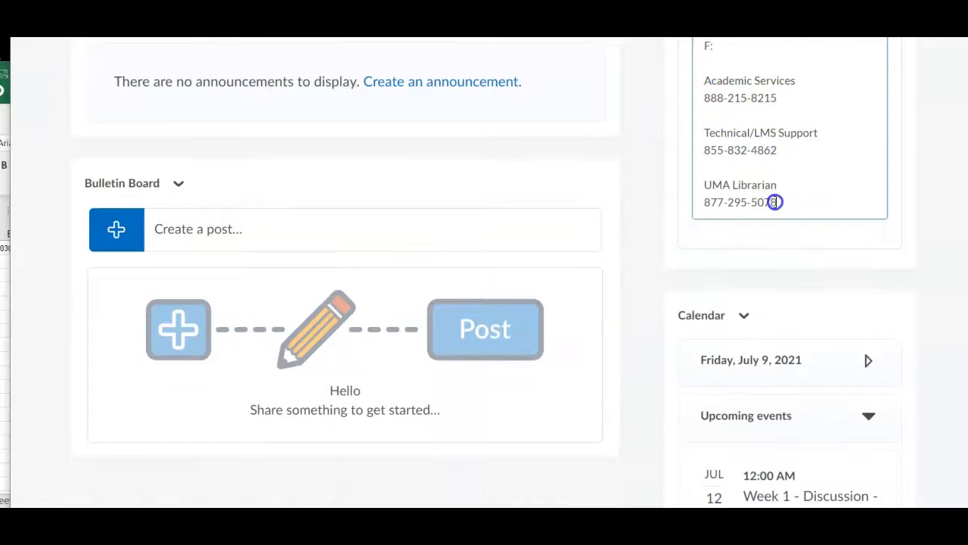
click(514, 441)
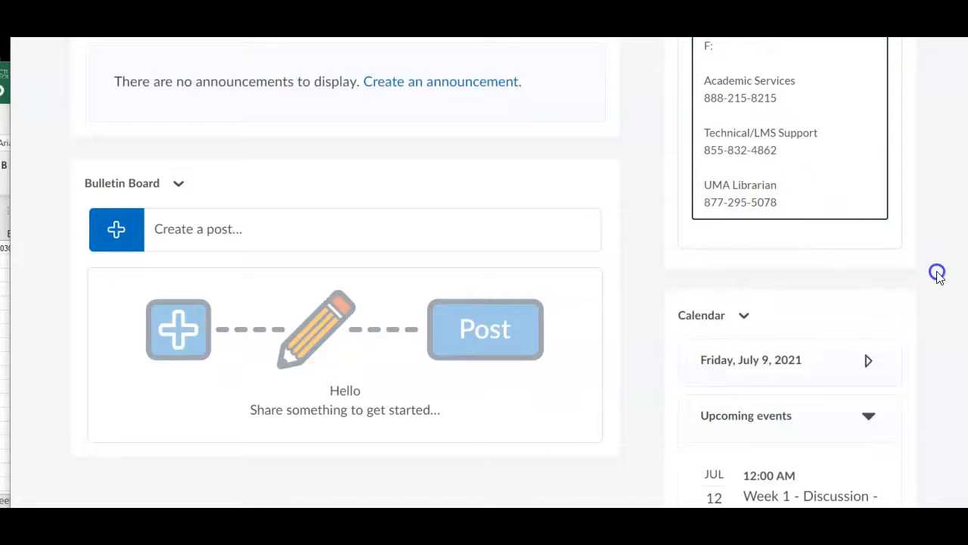
click(632, 421)
scroll(802, 318, down, 2)
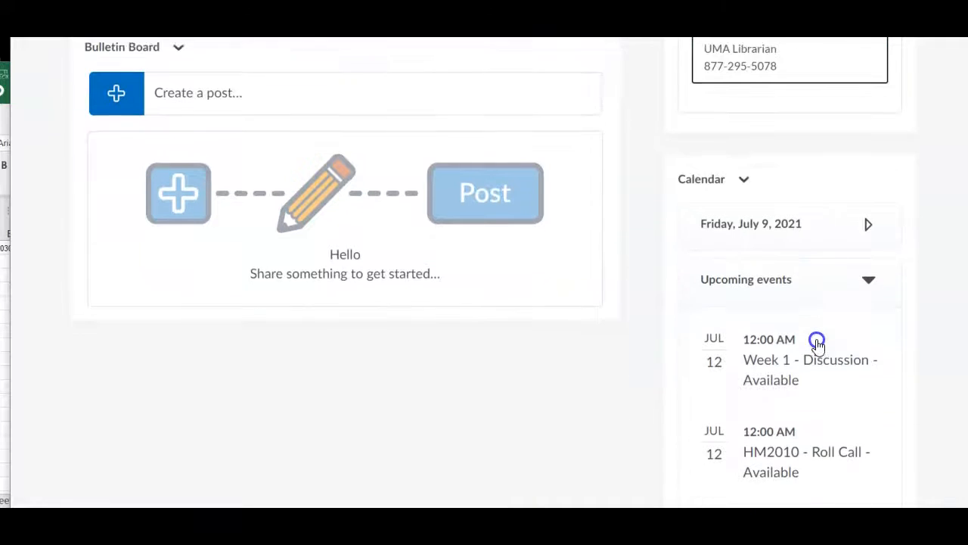
scroll(741, 235, down, 2)
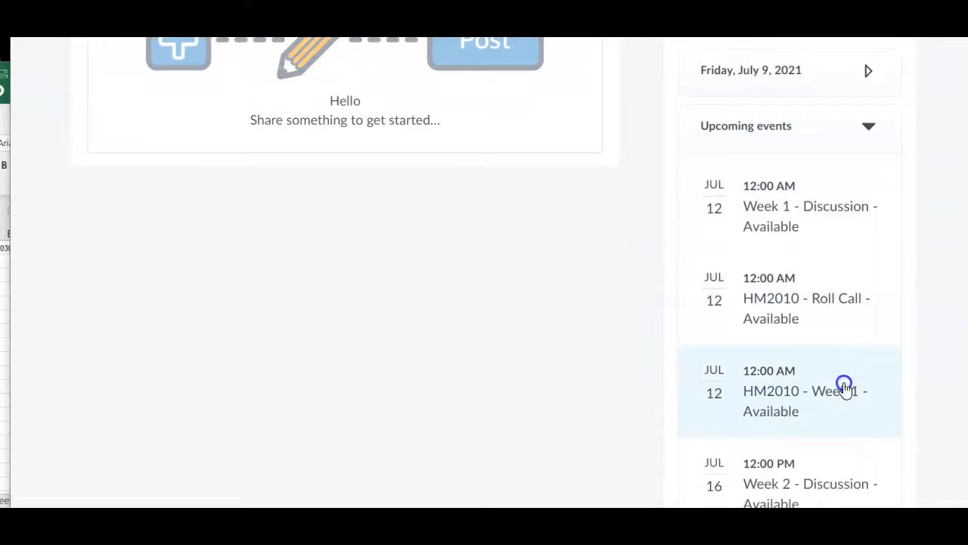
scroll(828, 403, down, 5)
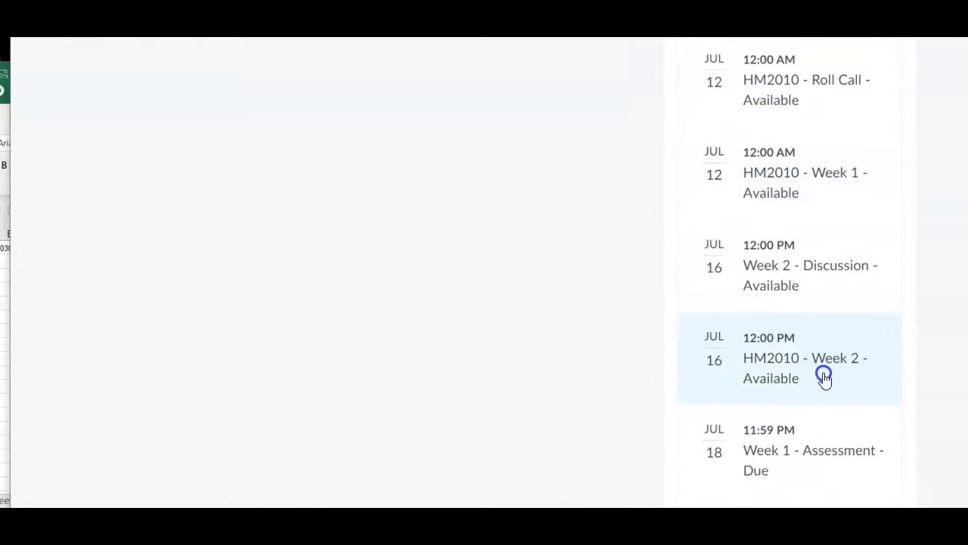
scroll(842, 389, up, 8)
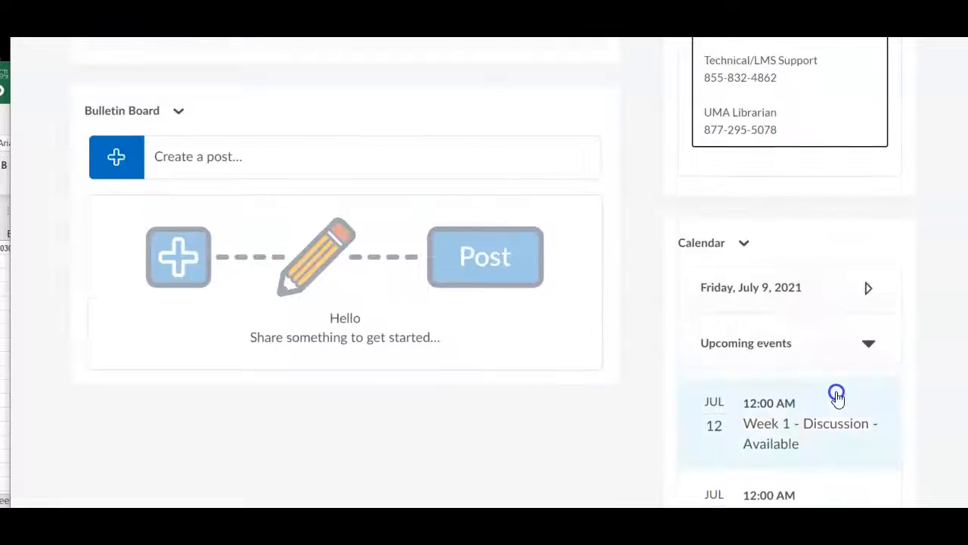
scroll(782, 453, up, 4)
scroll(786, 444, down, 2)
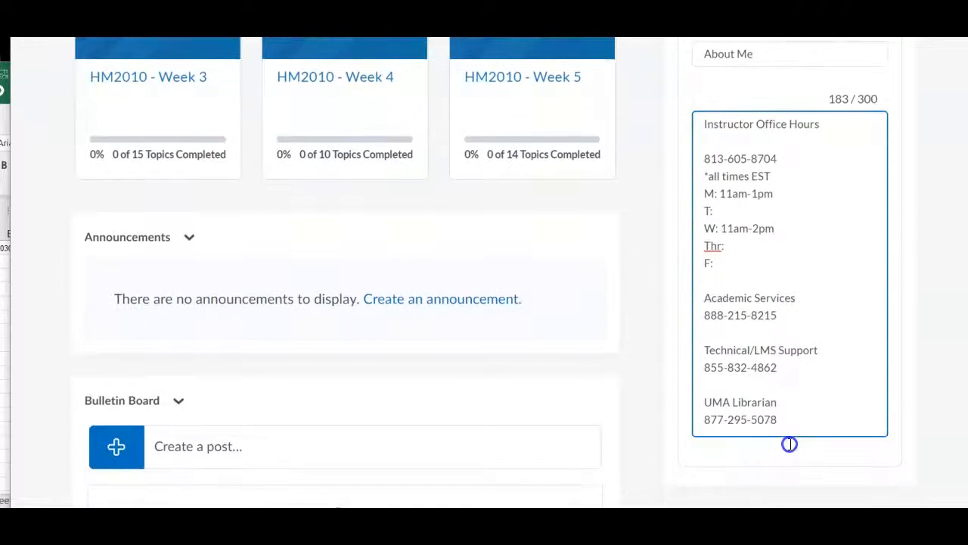
scroll(794, 443, up, 6)
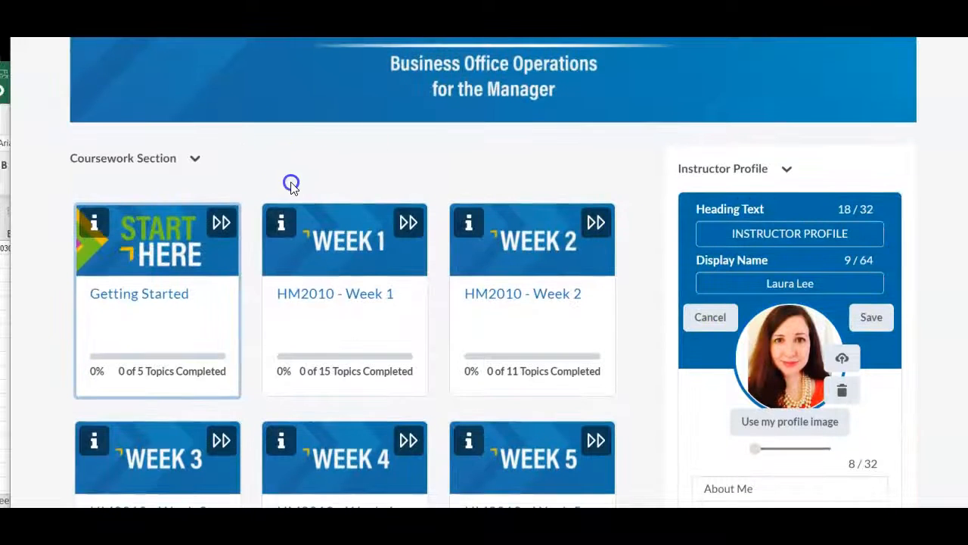
scroll(839, 276, down, 1)
- Save the updated instructor profile
click(868, 245)
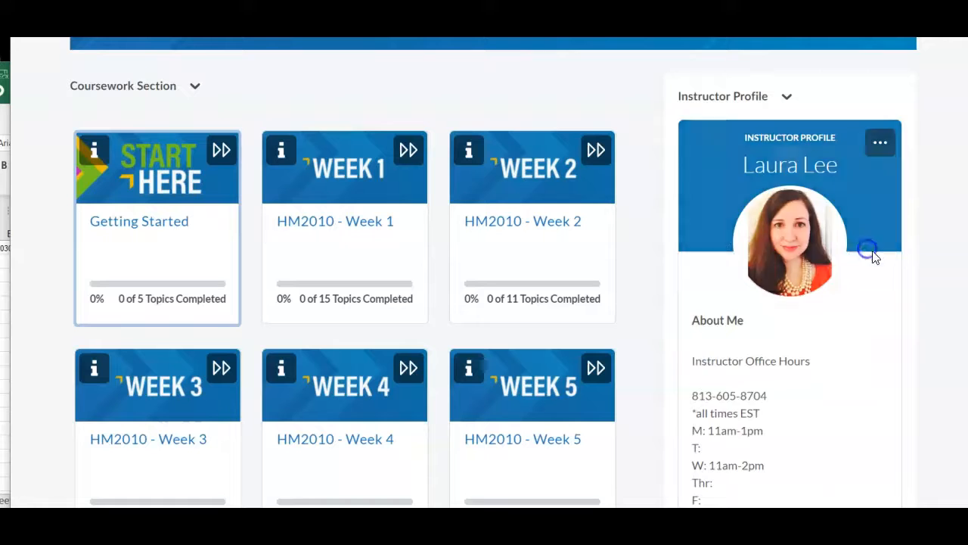
scroll(804, 311, down, 2)
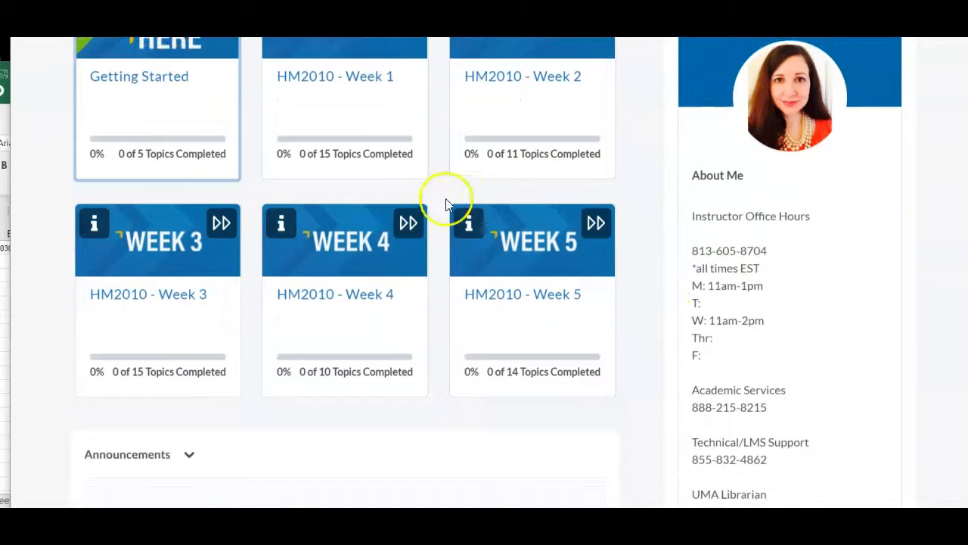
scroll(454, 189, up, 1)
scroll(484, 189, down, 5)
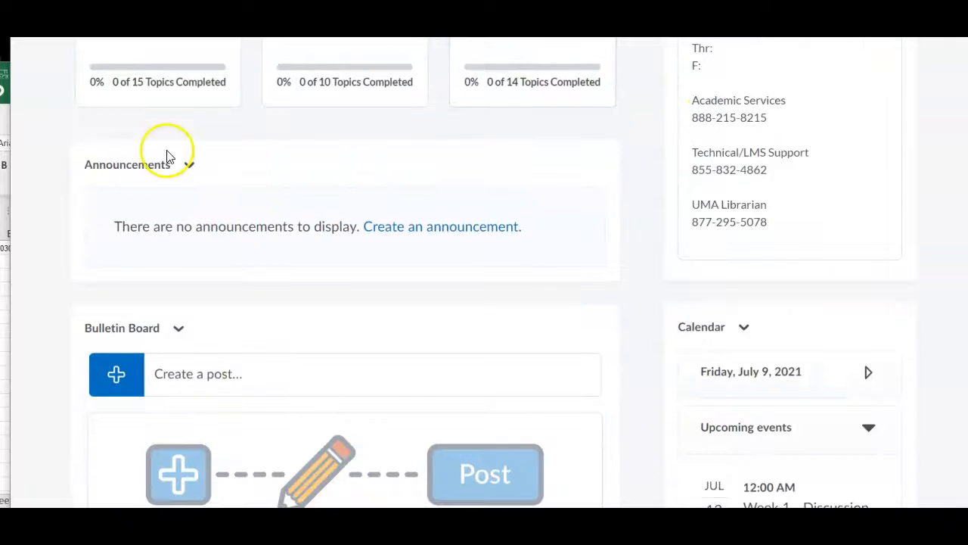
- Start a new course announcement and scroll through its empty form
click(430, 237)
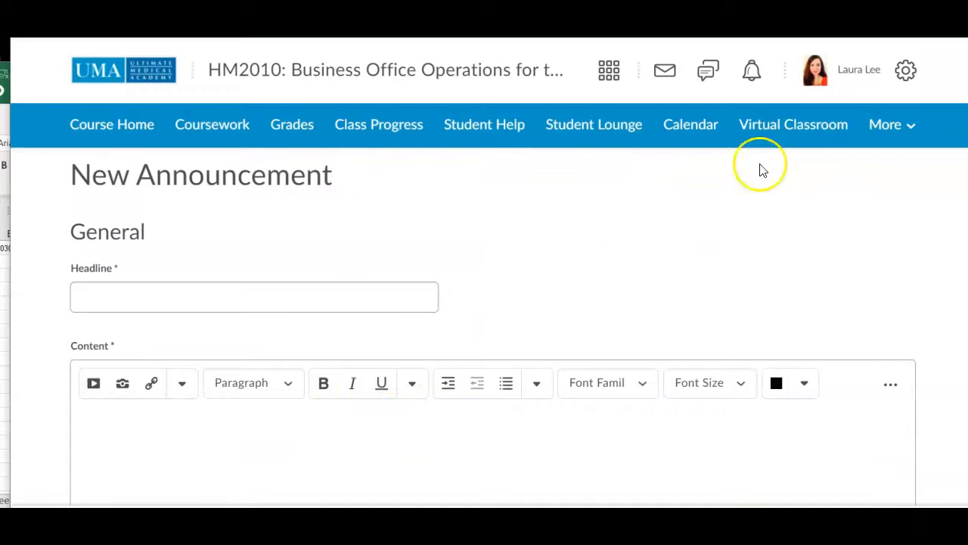
scroll(640, 261, down, 1)
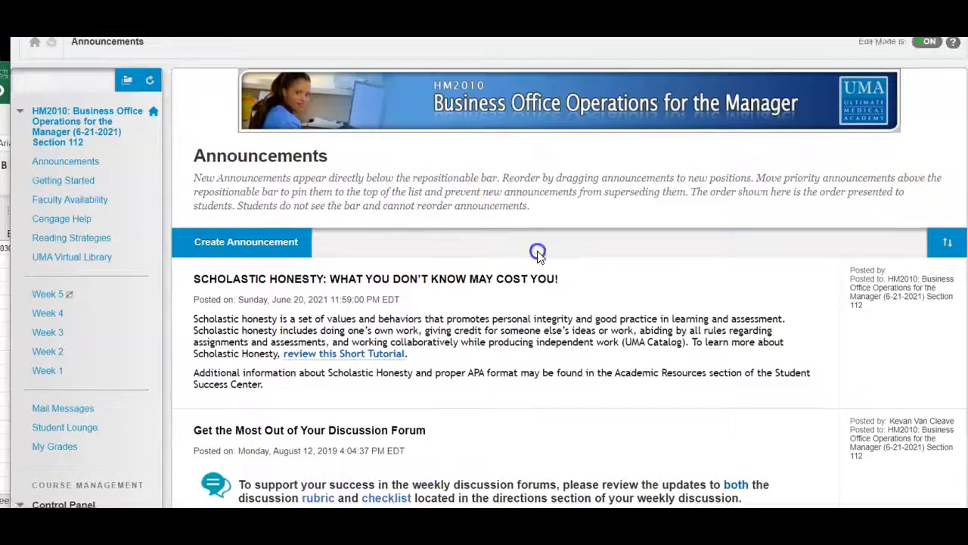
scroll(538, 250, down, 1)
scroll(538, 247, up, 1)
scroll(538, 247, down, 3)
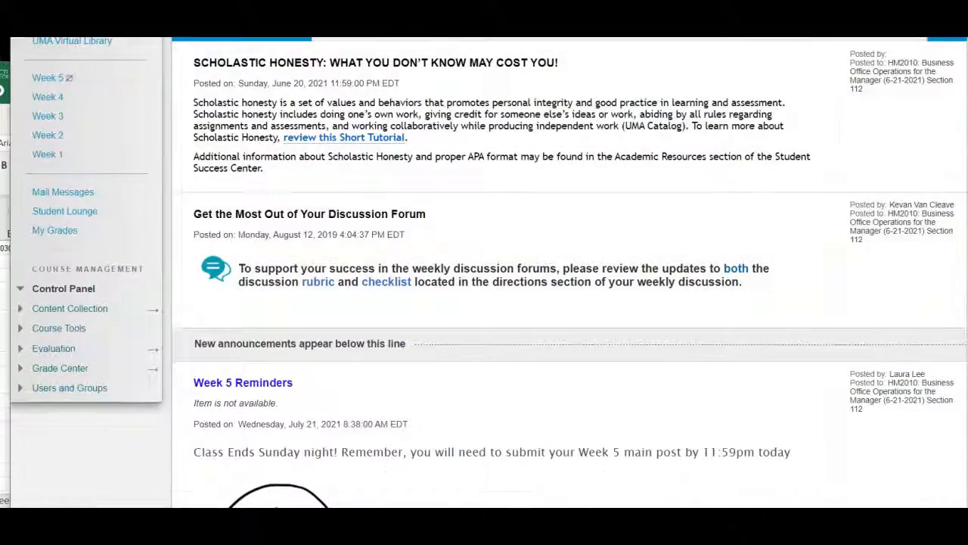
- Open the Welcome to HM2010 post in Blackboard's Announcements list for editing and review its message
scroll(538, 273, down, 20)
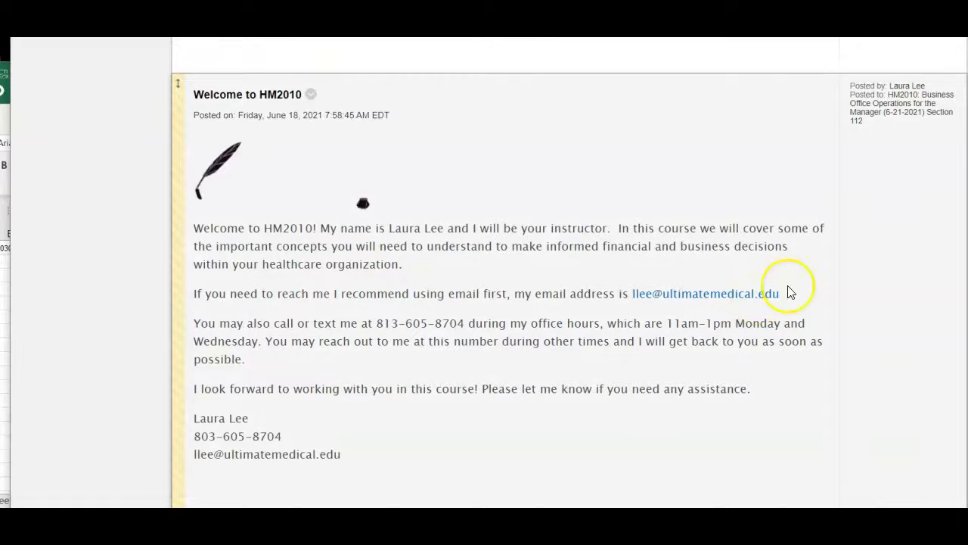
scroll(468, 341, down, 1)
scroll(382, 223, up, 1)
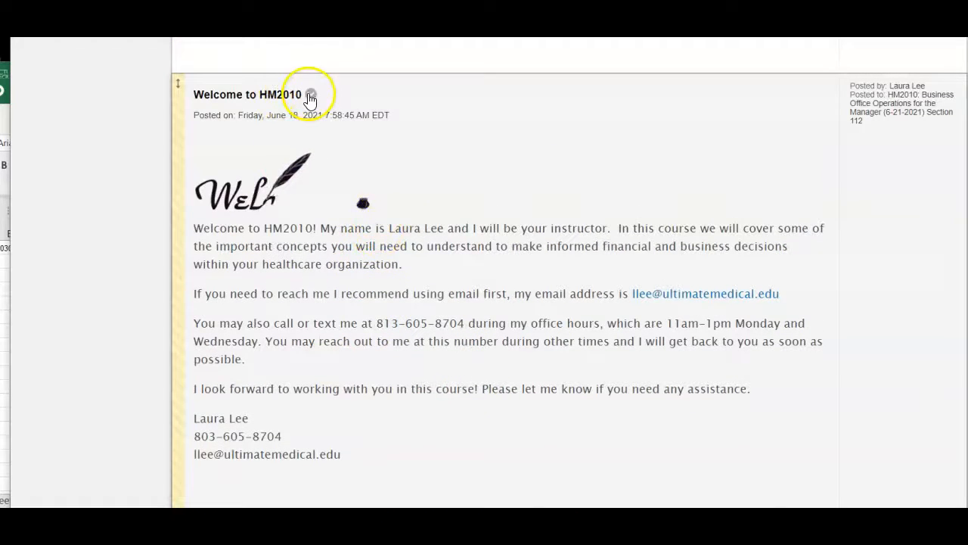
click(309, 95)
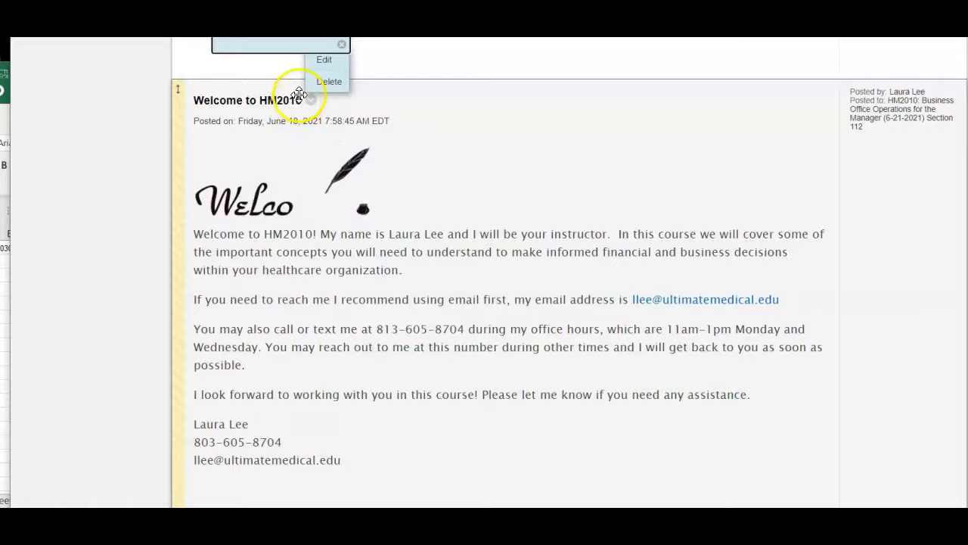
click(337, 60)
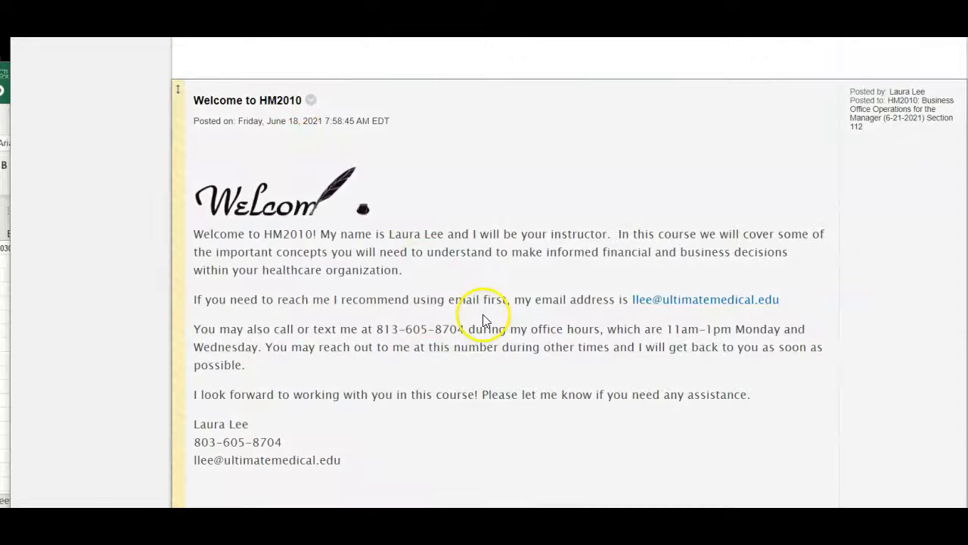
scroll(800, 307, down, 2)
scroll(800, 315, down, 1)
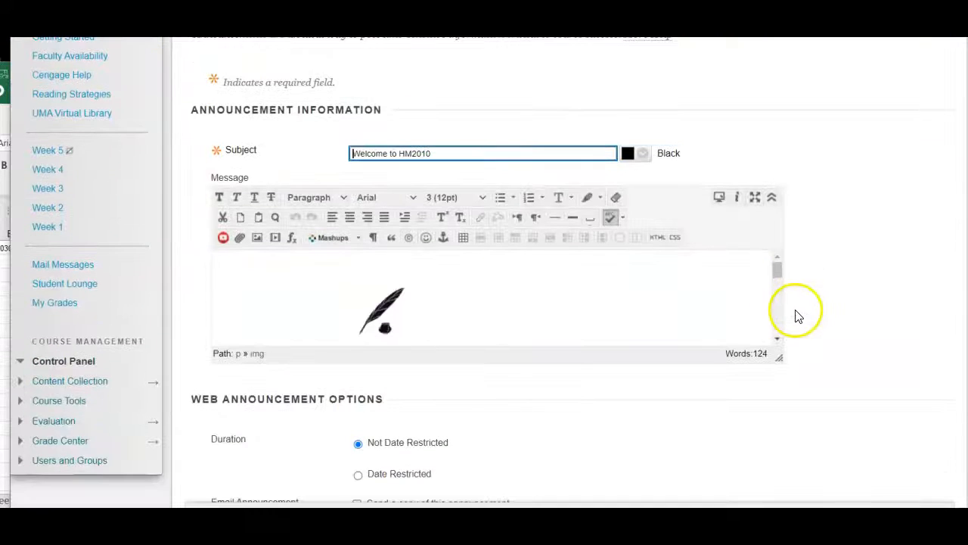
scroll(599, 293, down, 1)
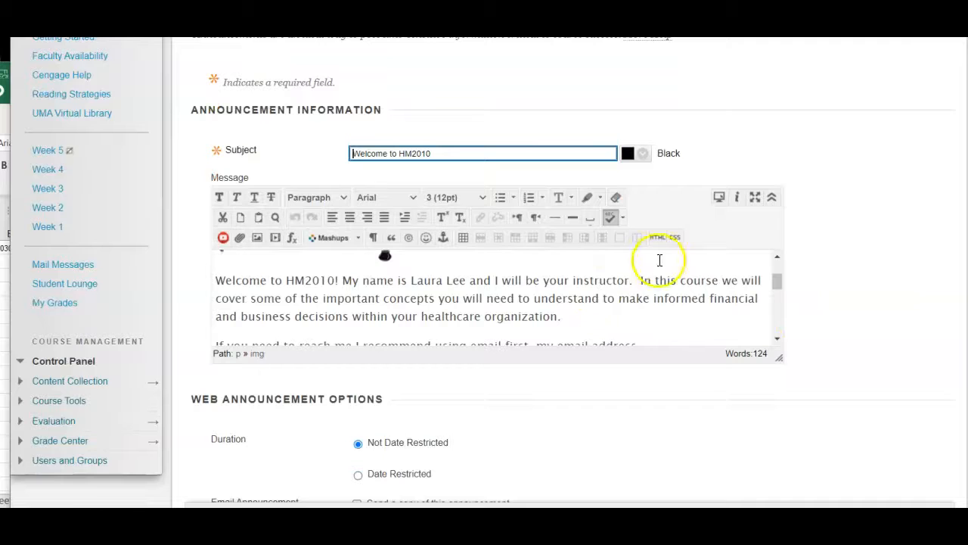
- Copy the welcome post's full HTML source and head the Brightspace announcement 'Welcome to HM2010'
click(657, 238)
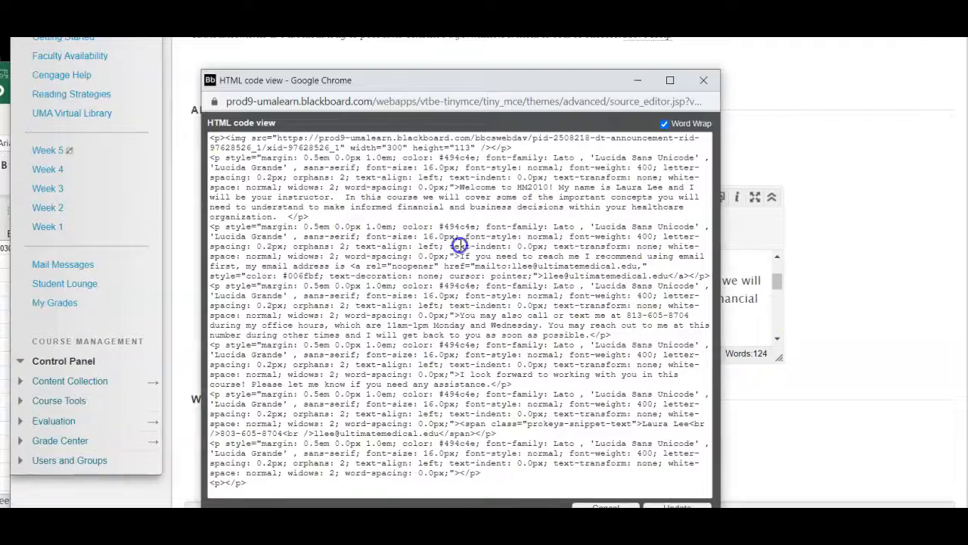
drag(264, 490, 207, 127)
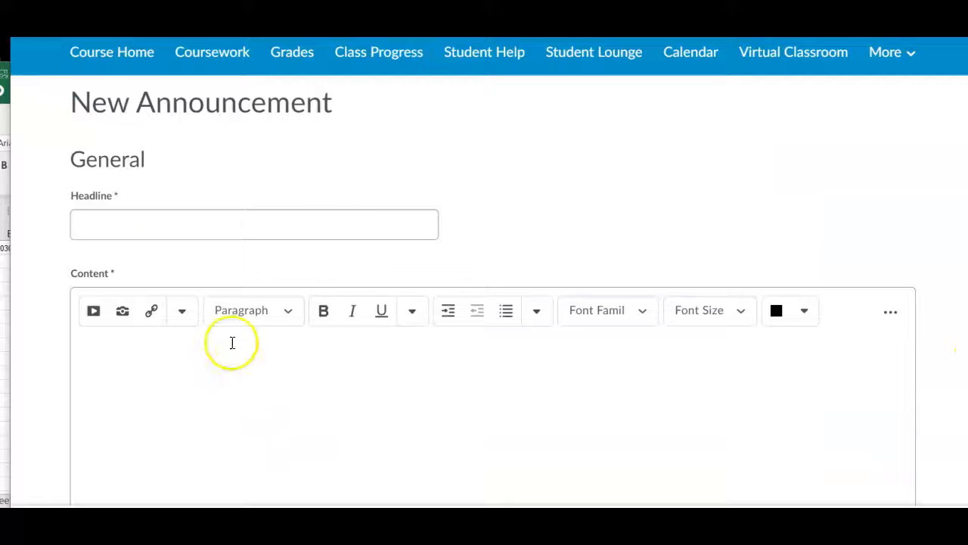
click(177, 221)
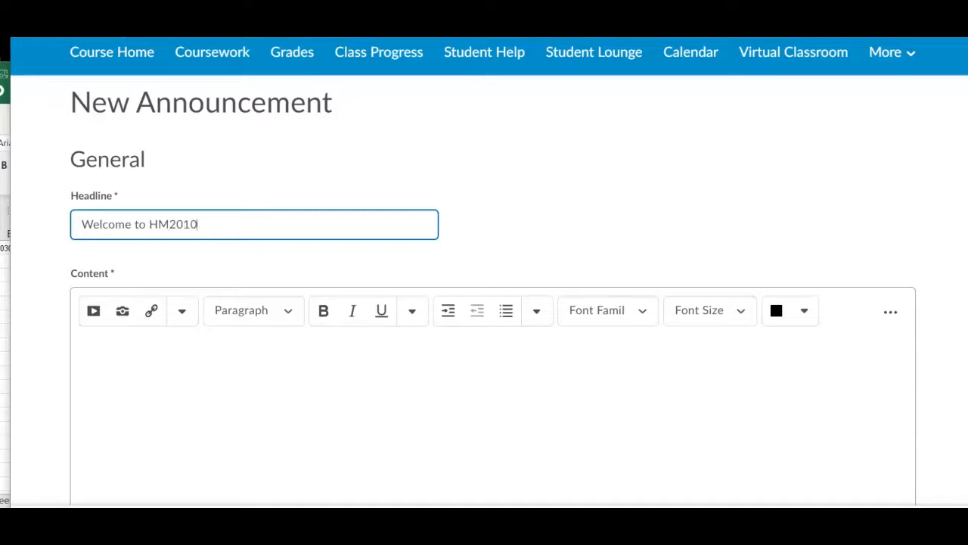
- Paste the copied welcome message HTML into the announcement Content's HTML source editor
click(469, 451)
scroll(853, 376, down, 1)
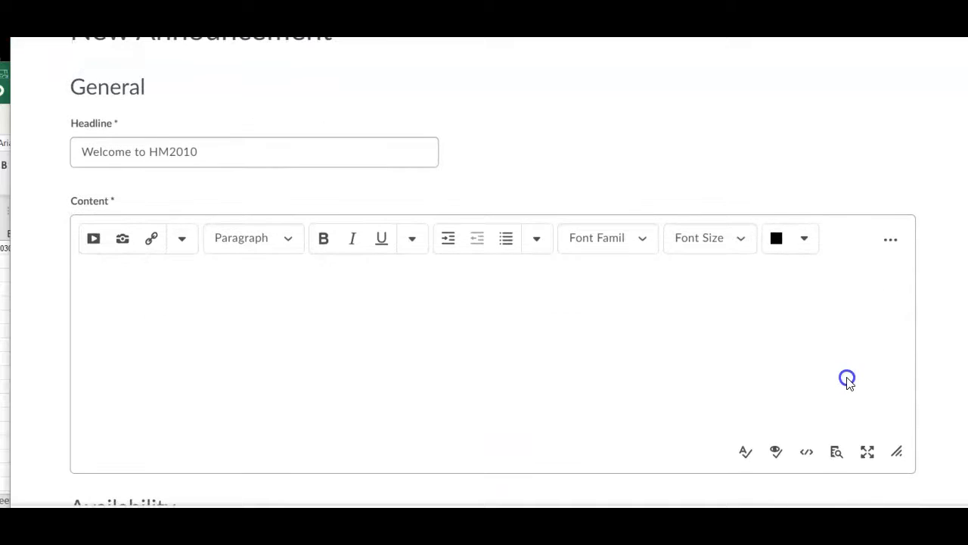
click(805, 456)
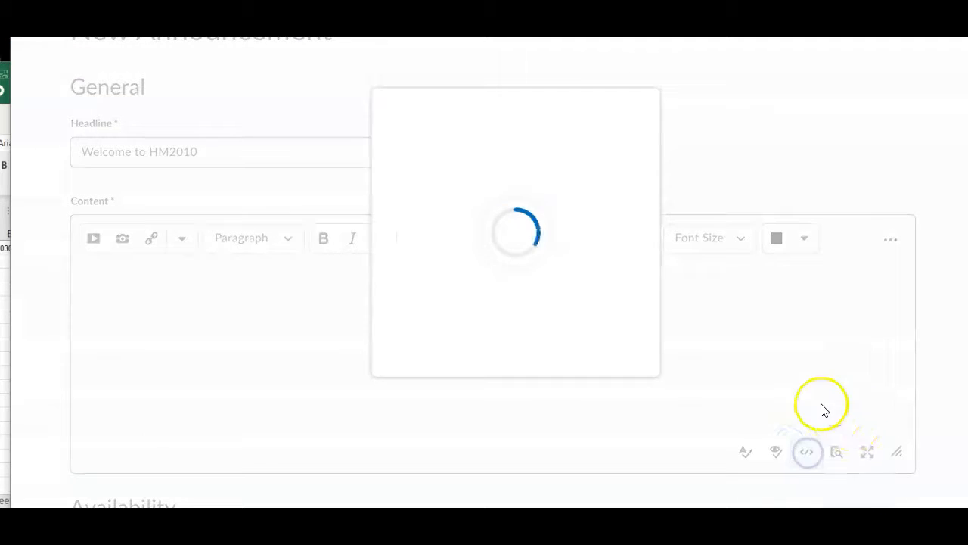
click(416, 264)
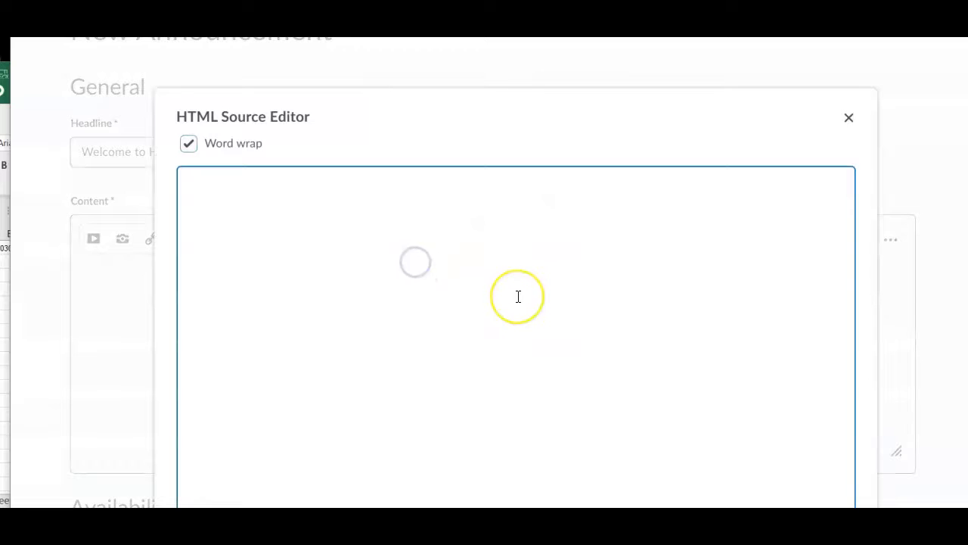
key(ctrl+v)
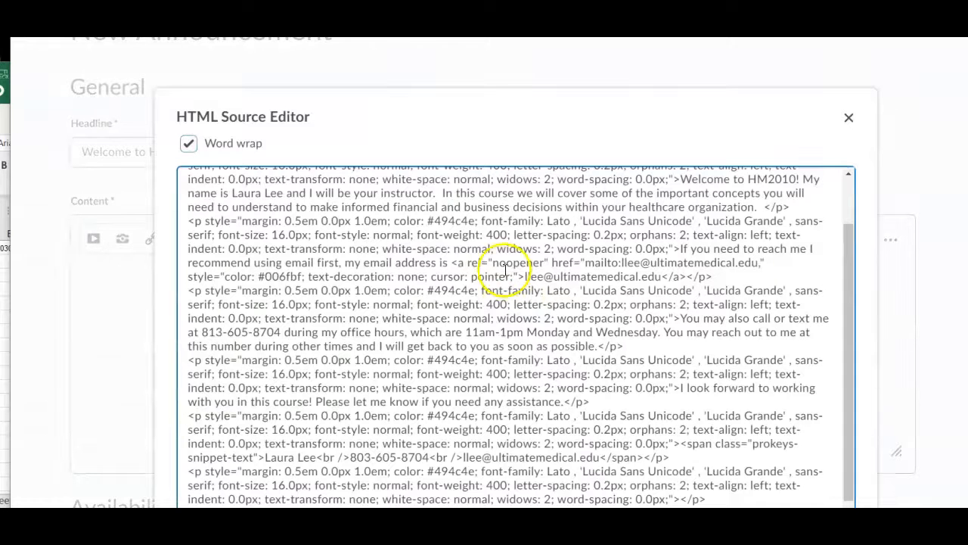
scroll(514, 307, down, 1)
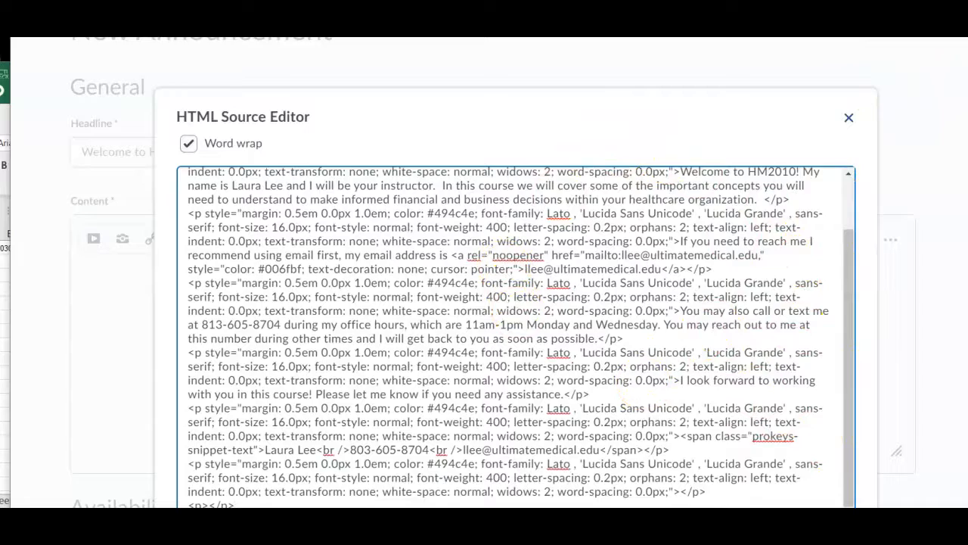
scroll(659, 400, up, 3)
scroll(753, 401, down, 3)
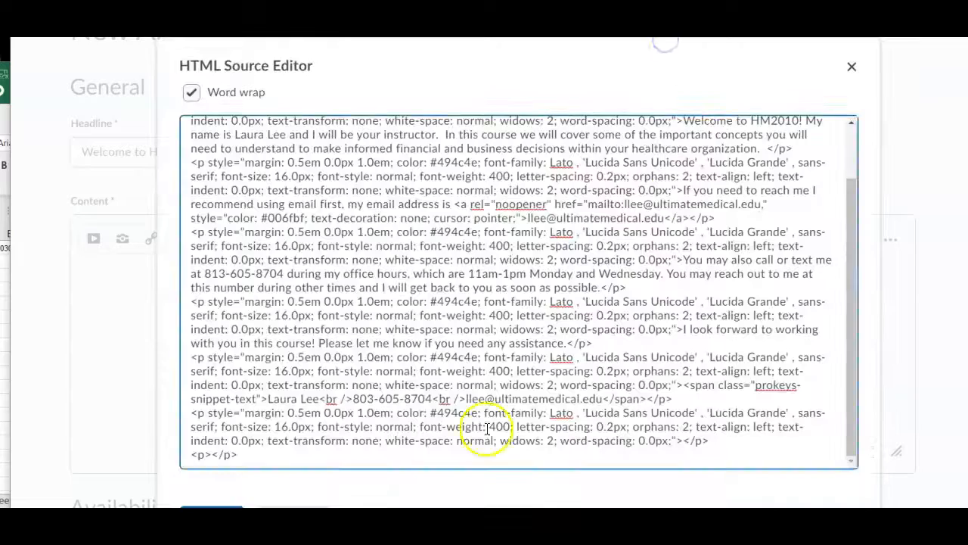
- Save the pasted HTML into the content and delete the broken image placeholder
click(212, 516)
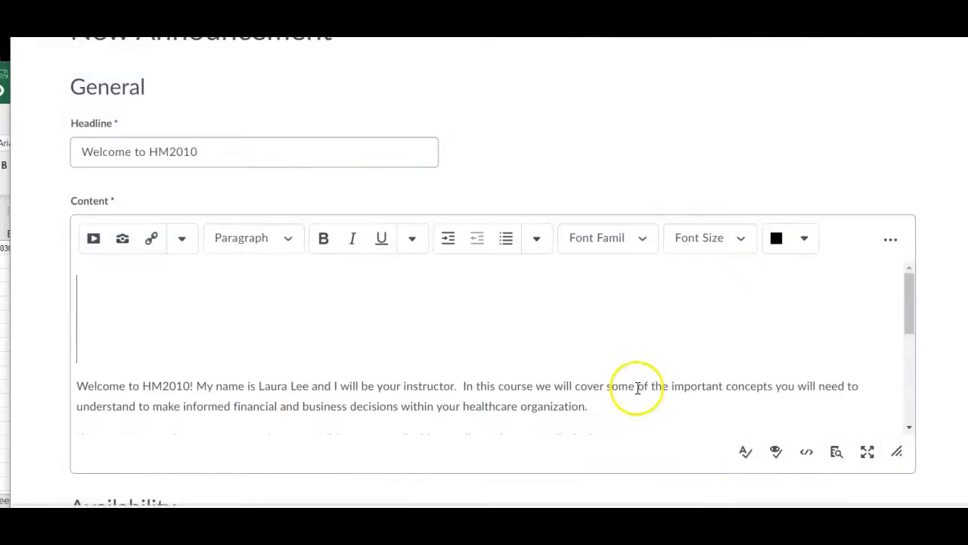
scroll(620, 343, down, 2)
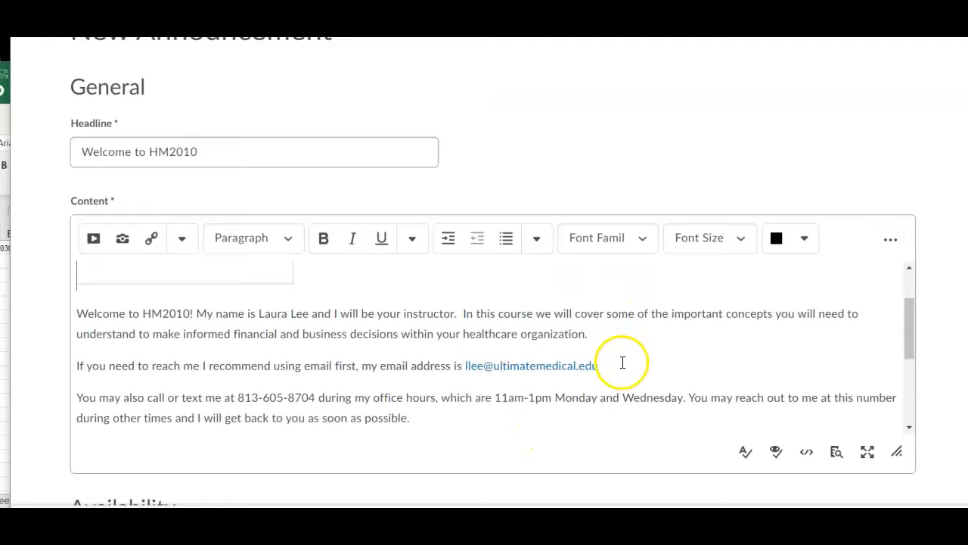
scroll(622, 370, down, 2)
scroll(598, 383, up, 3)
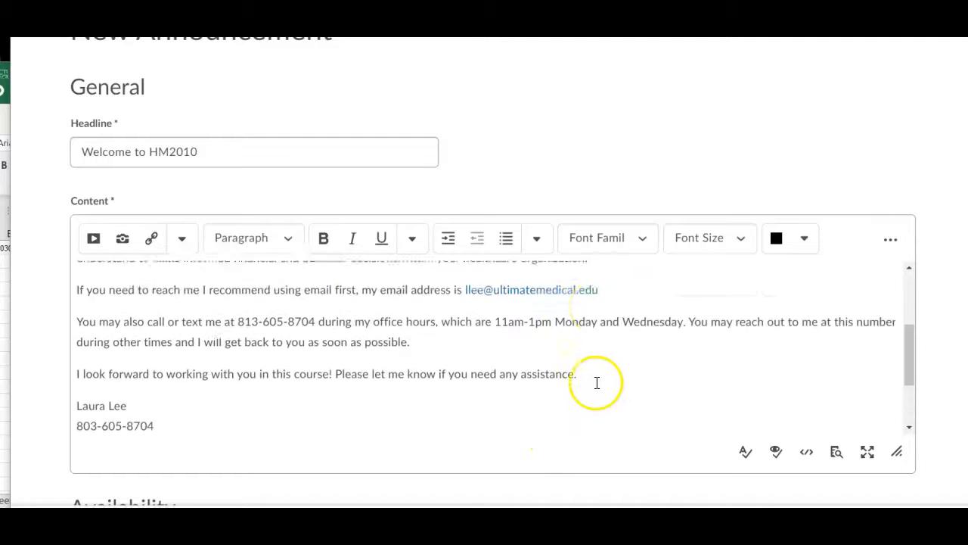
scroll(597, 386, up, 1)
click(316, 313)
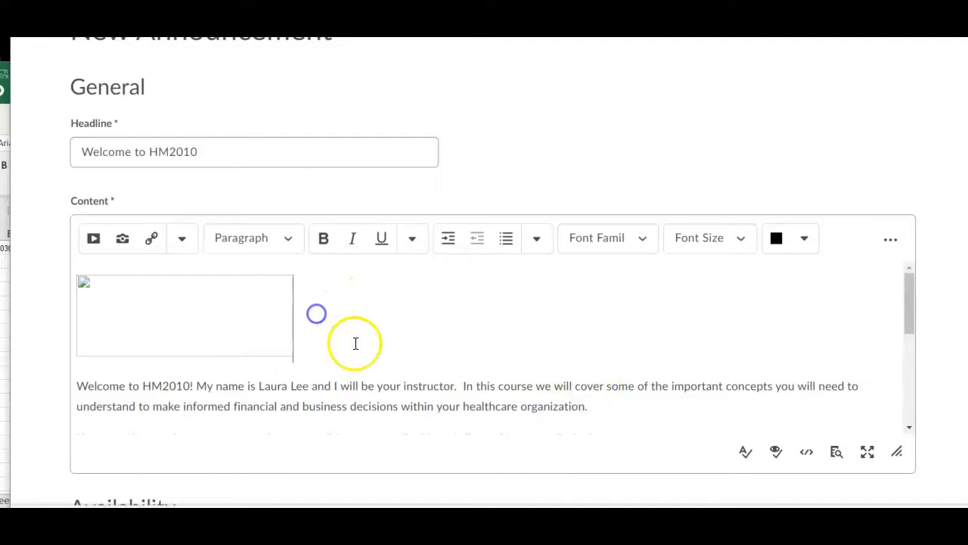
key(BackSpace)
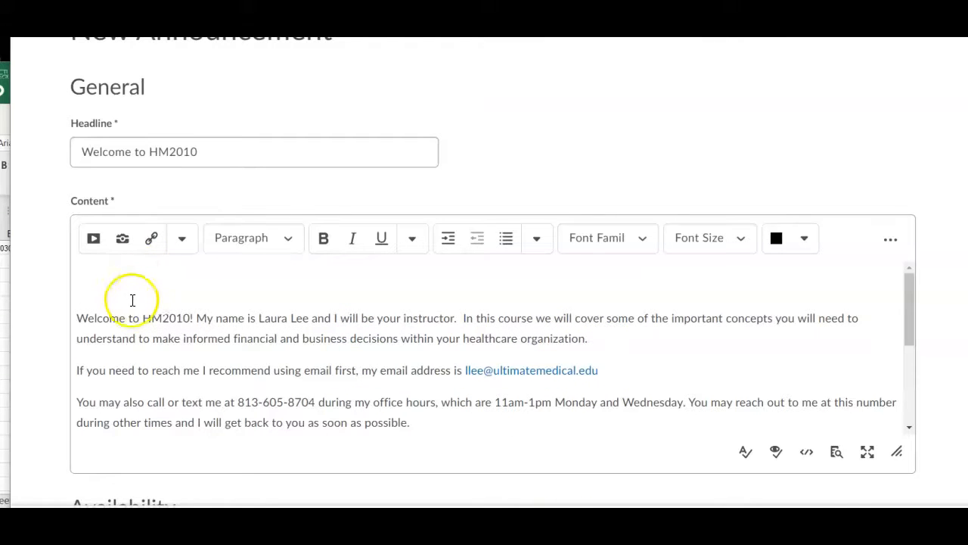
- Upload the welcome quill image from the computer into the course files
click(93, 239)
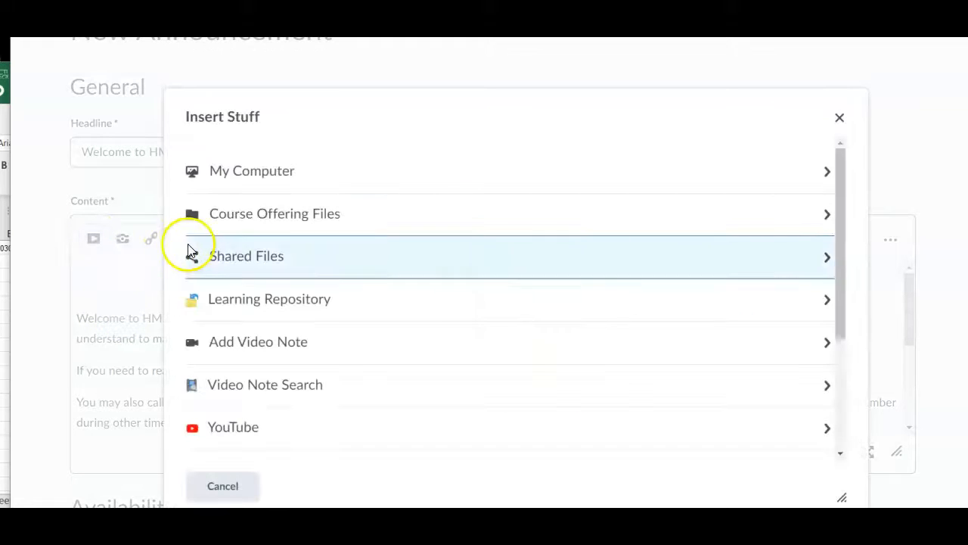
click(232, 178)
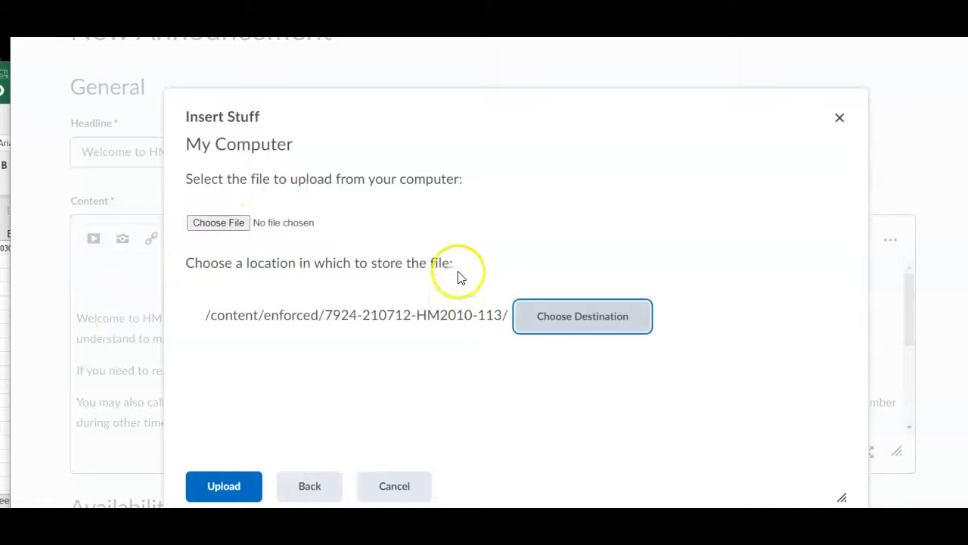
click(211, 229)
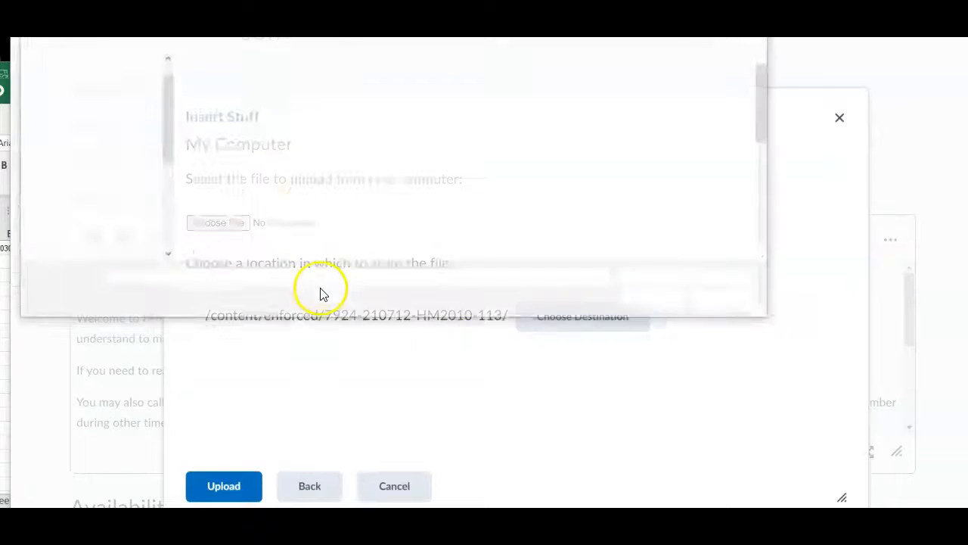
scroll(756, 199, down, 1)
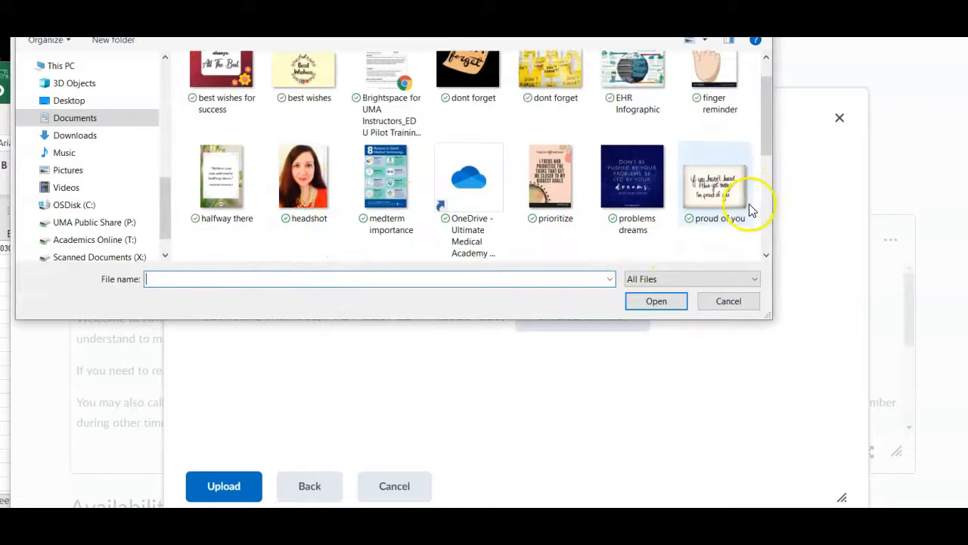
scroll(759, 233, down, 5)
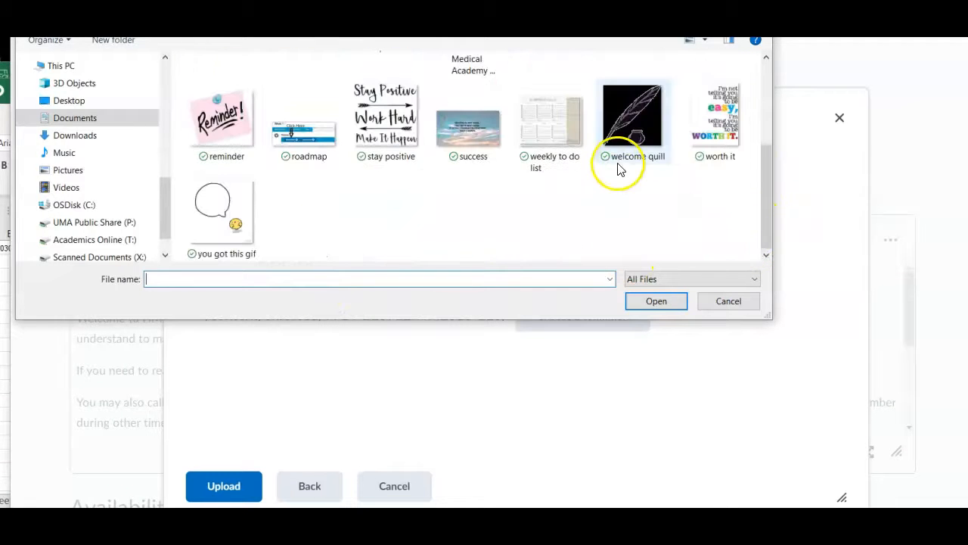
click(620, 129)
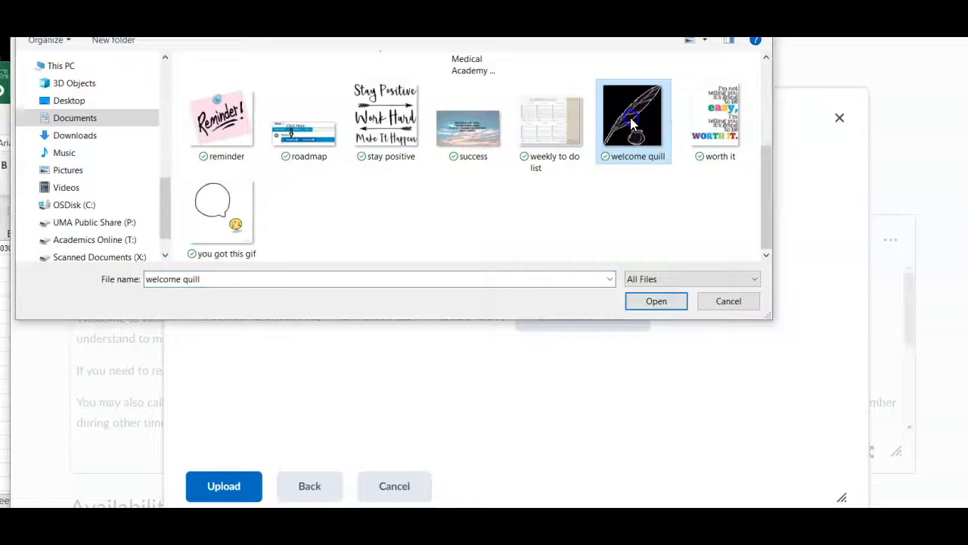
double_click(632, 123)
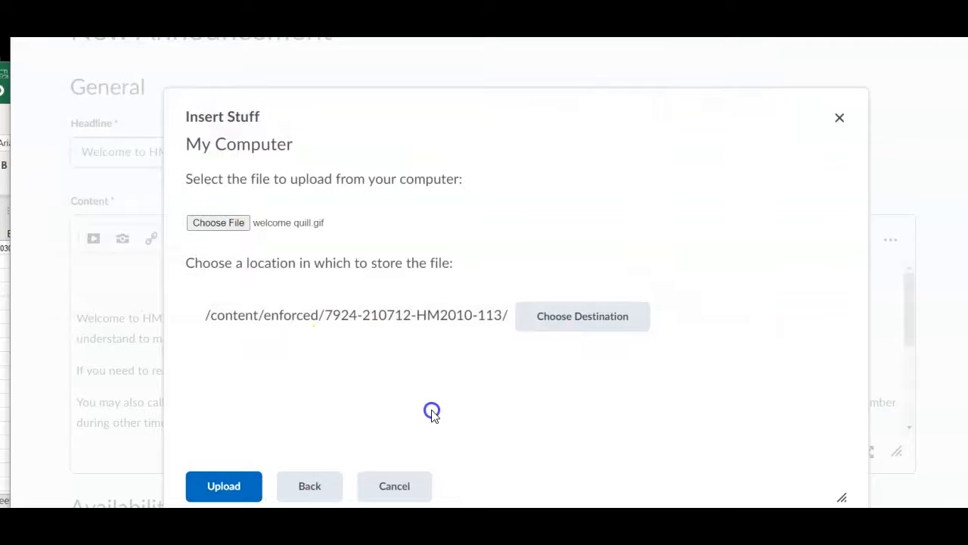
click(239, 490)
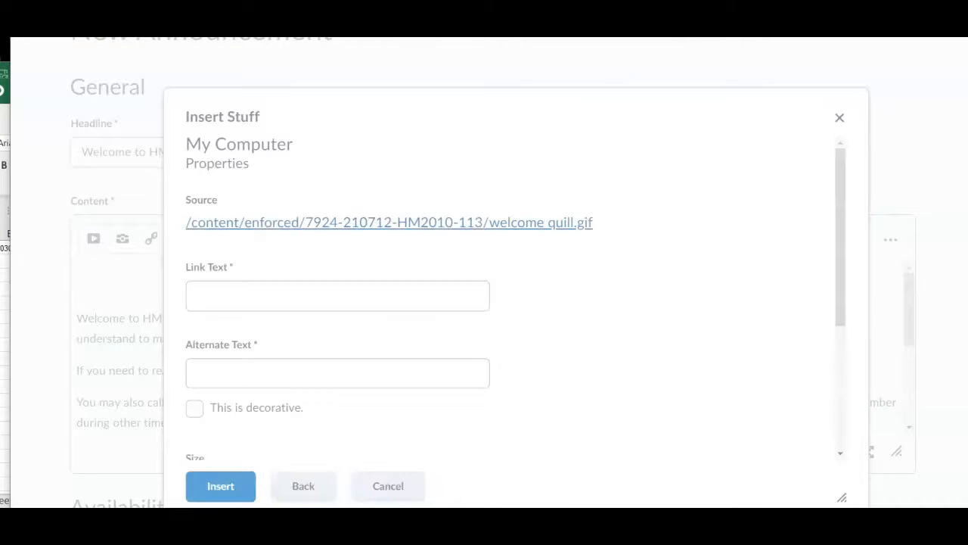
- Mark the quill image as decorative and insert it into the announcement content
scroll(492, 382, down, 1)
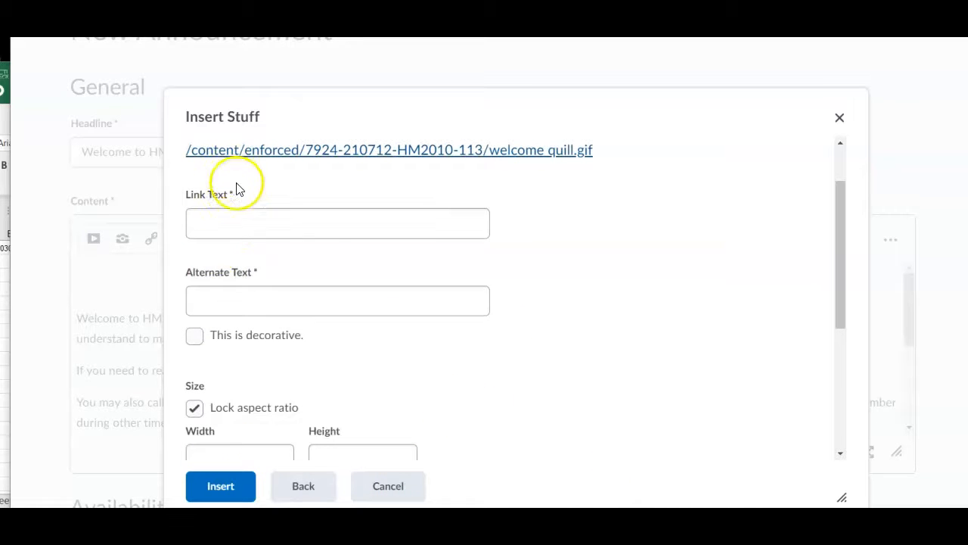
click(193, 335)
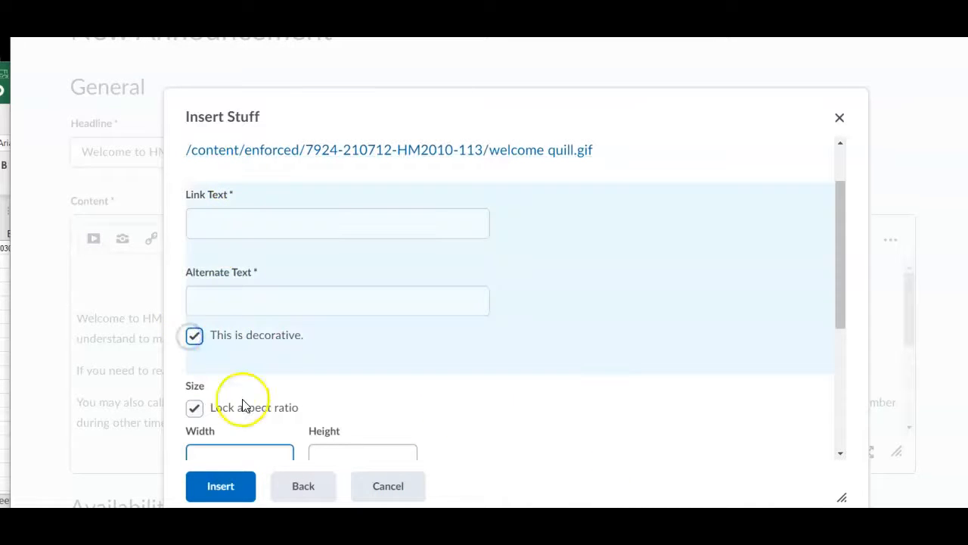
click(228, 488)
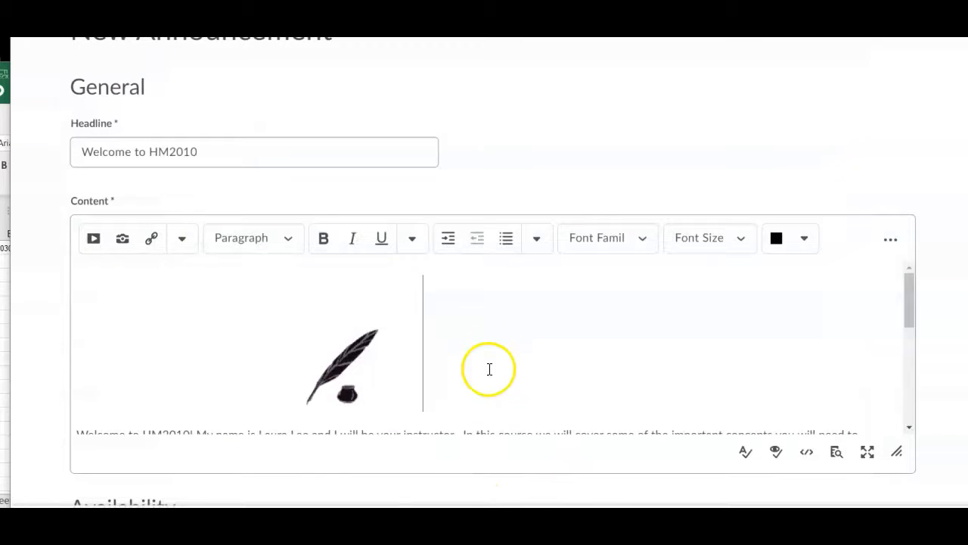
- Publish the announcement, keeping the 7/9/2021 12:18 PM start date and no end date
scroll(490, 394, down, 6)
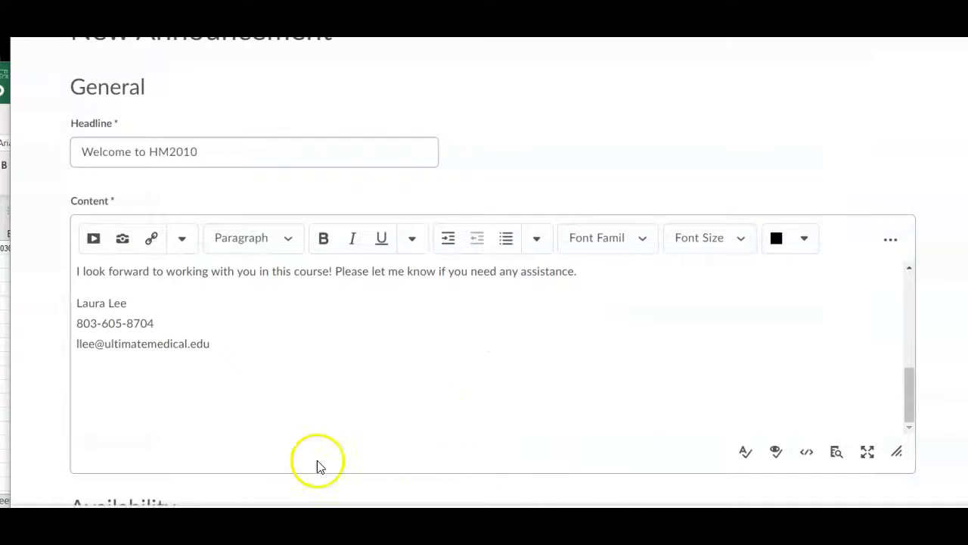
scroll(832, 315, down, 2)
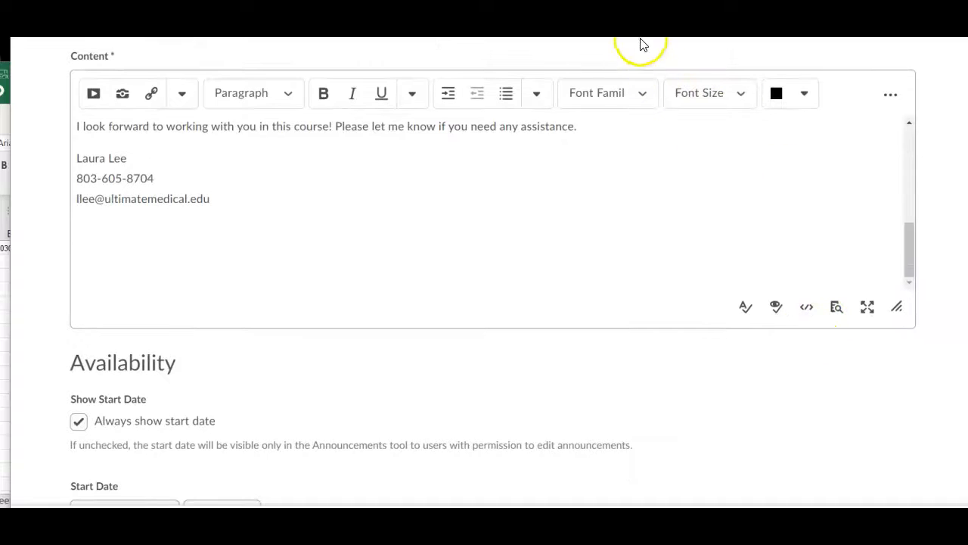
drag(651, 23, 649, 13)
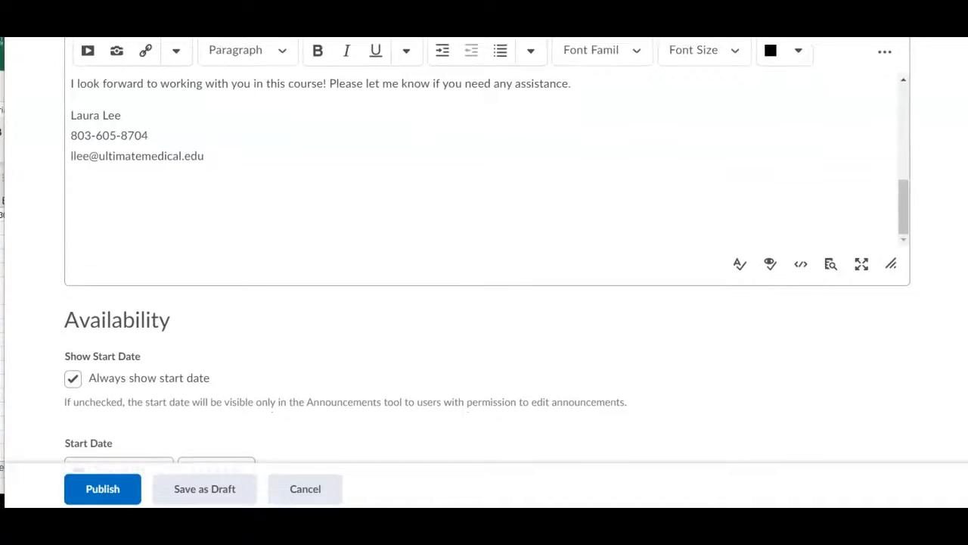
scroll(227, 397, down, 3)
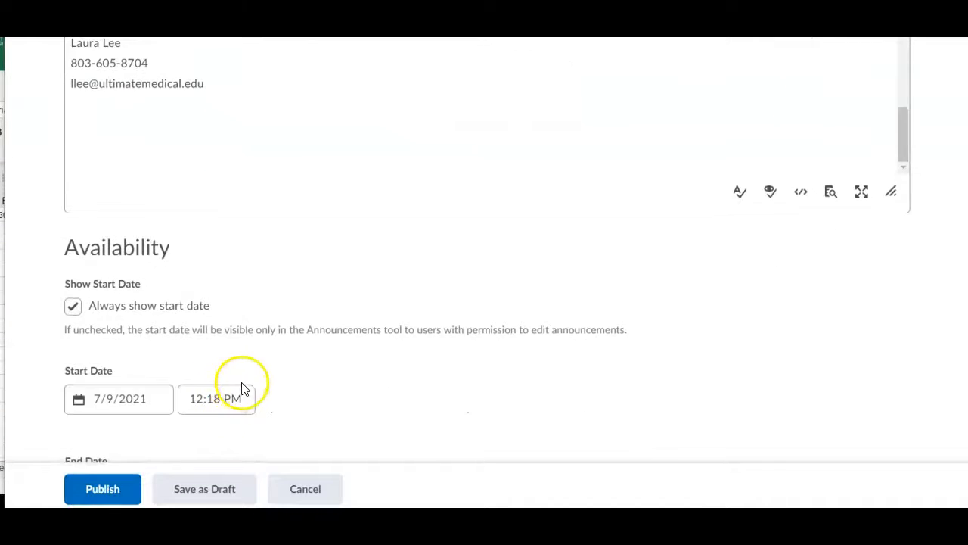
click(119, 327)
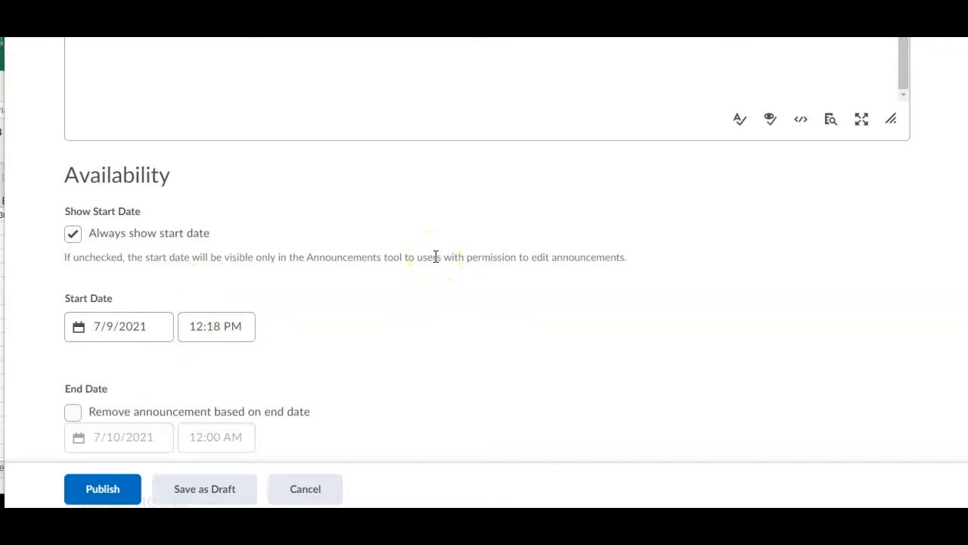
click(130, 334)
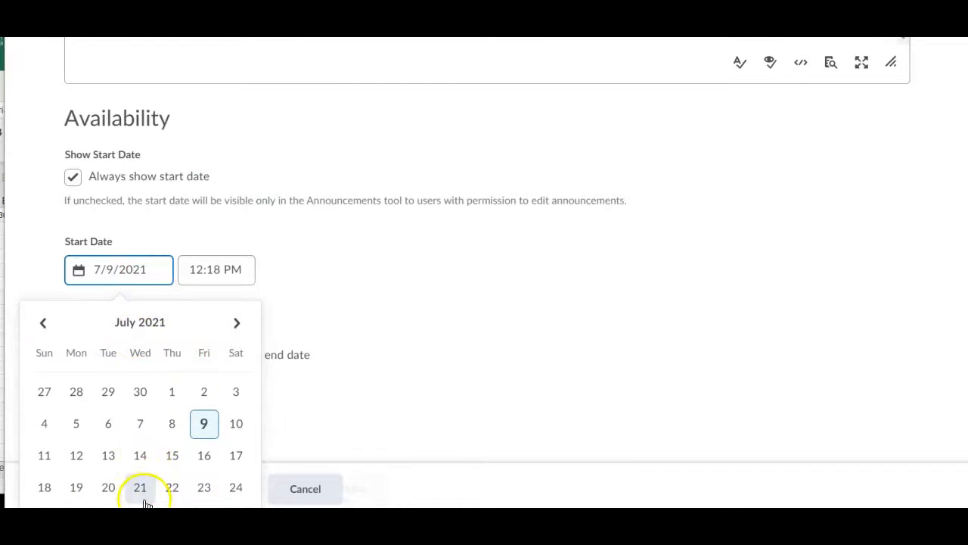
click(405, 393)
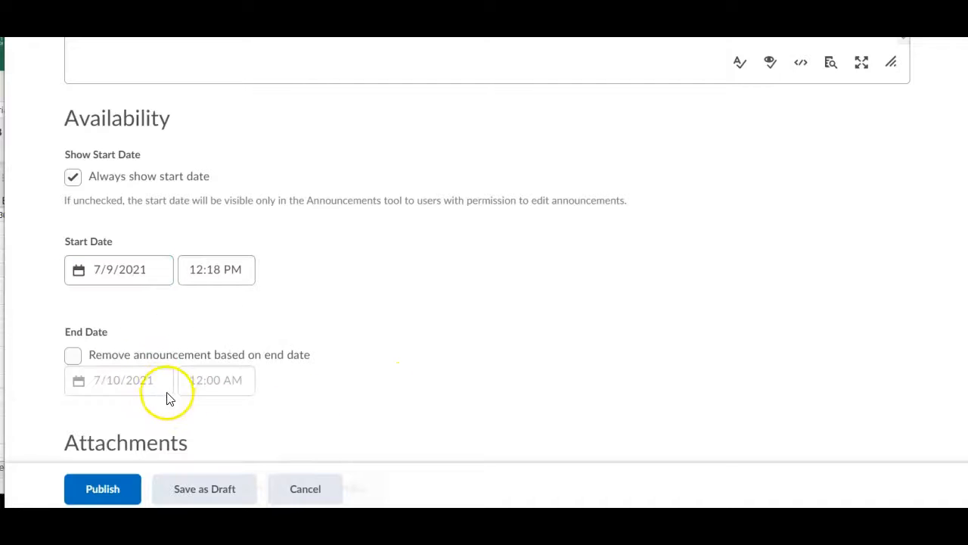
scroll(423, 367, down, 3)
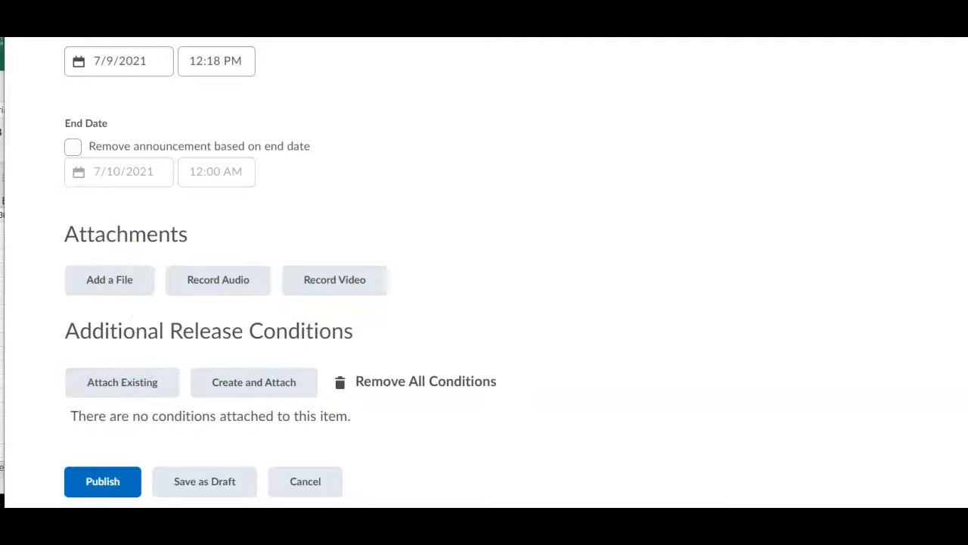
click(74, 494)
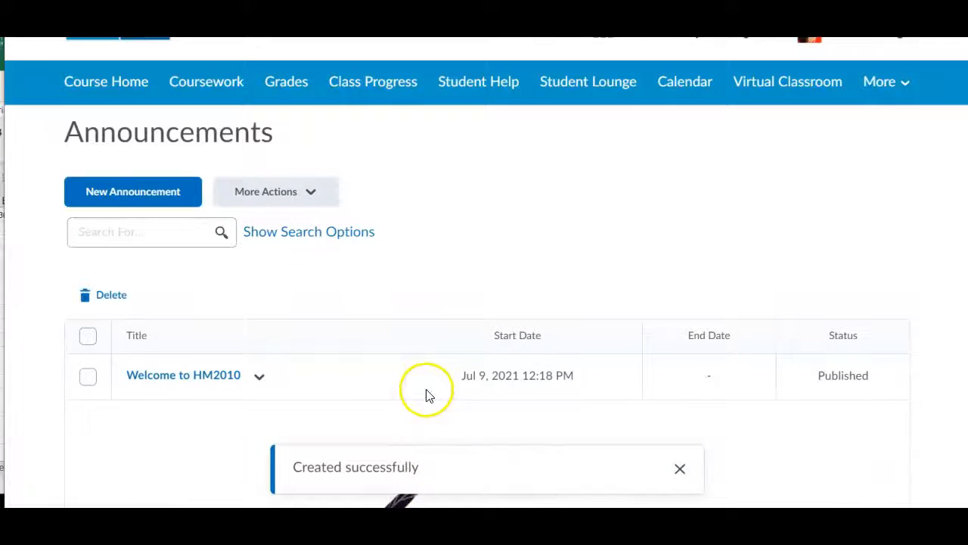
- Review the published Welcome to HM2010 announcement in the announcements list
scroll(468, 370, down, 1)
scroll(605, 389, down, 3)
scroll(656, 422, down, 1)
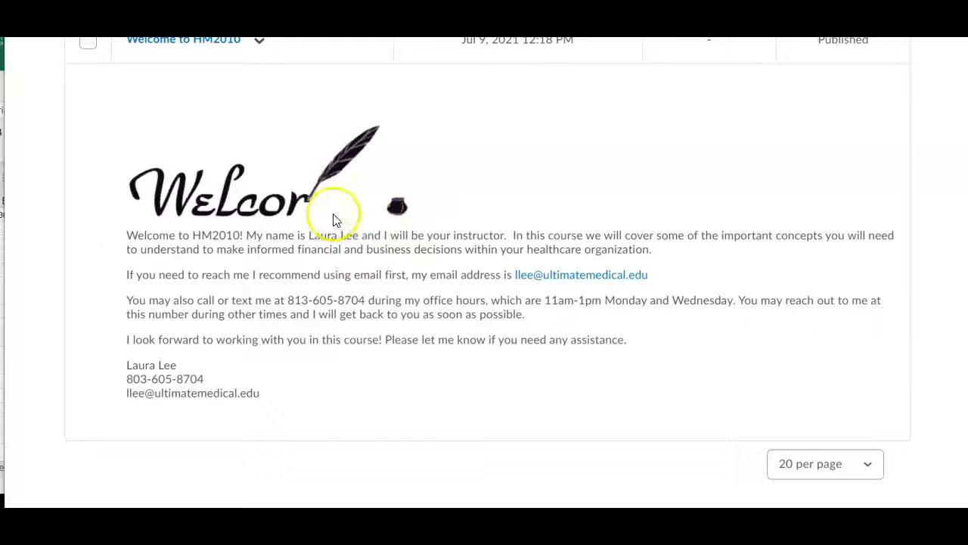
scroll(337, 219, up, 4)
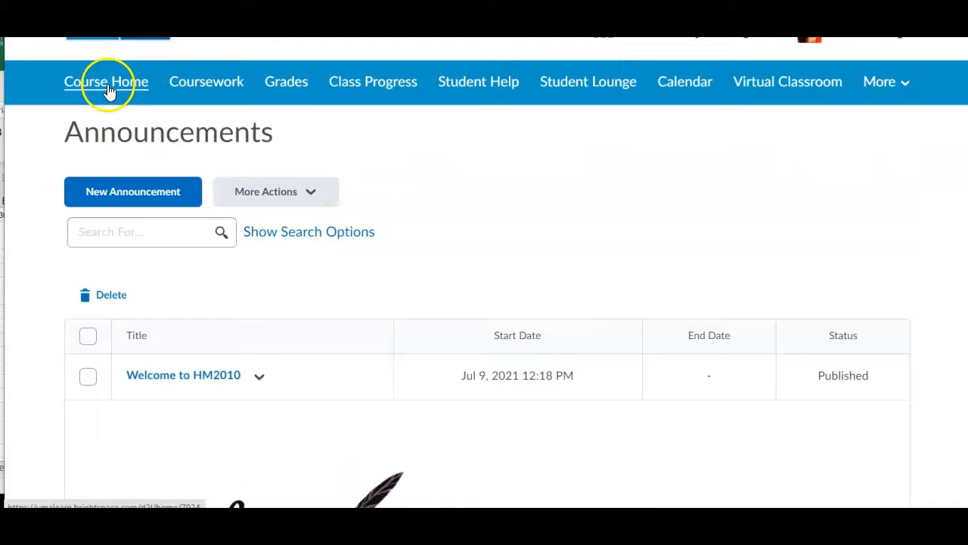
- Open Course Home and scroll past the welcome announcement down to the Bulletin Board
click(127, 89)
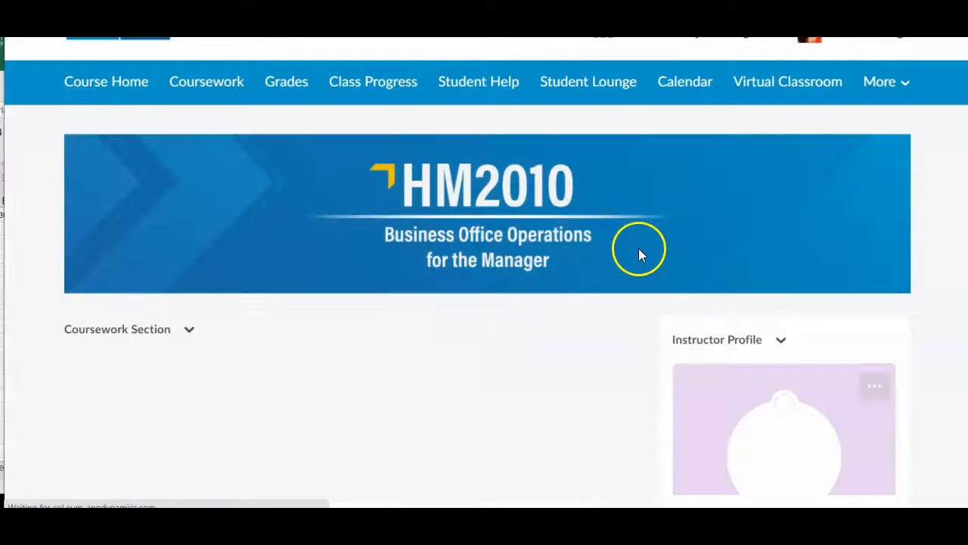
scroll(637, 248, down, 3)
scroll(637, 248, down, 8)
scroll(637, 265, down, 3)
scroll(635, 299, up, 5)
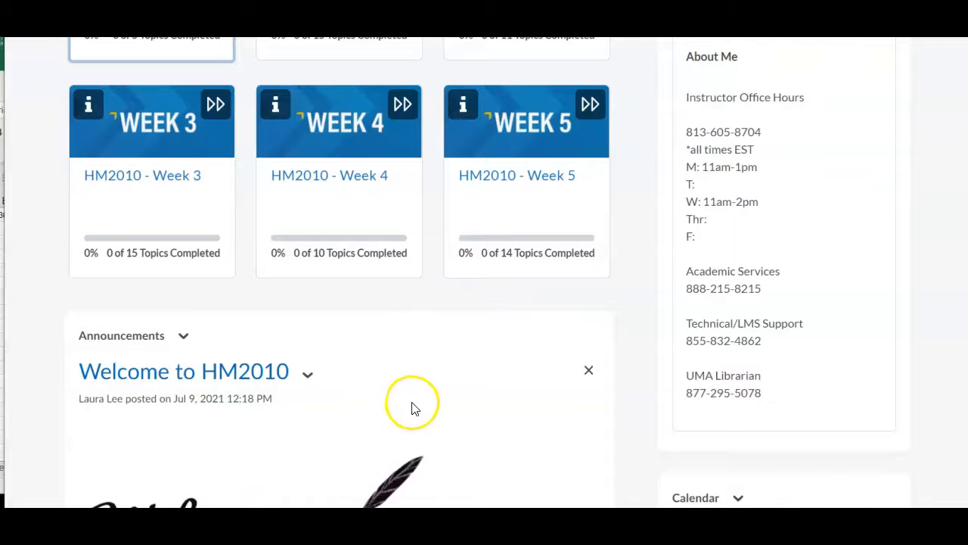
scroll(572, 357, down, 1)
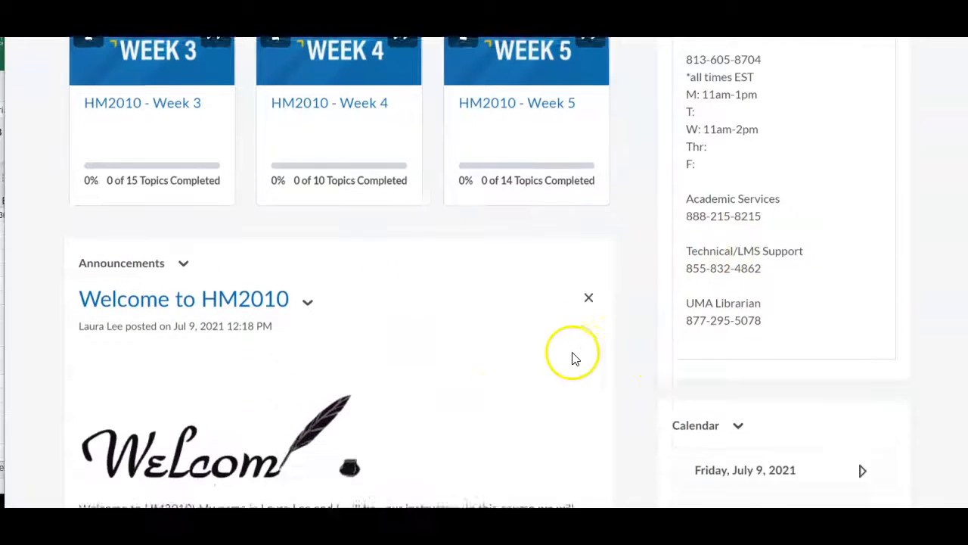
scroll(572, 358, down, 2)
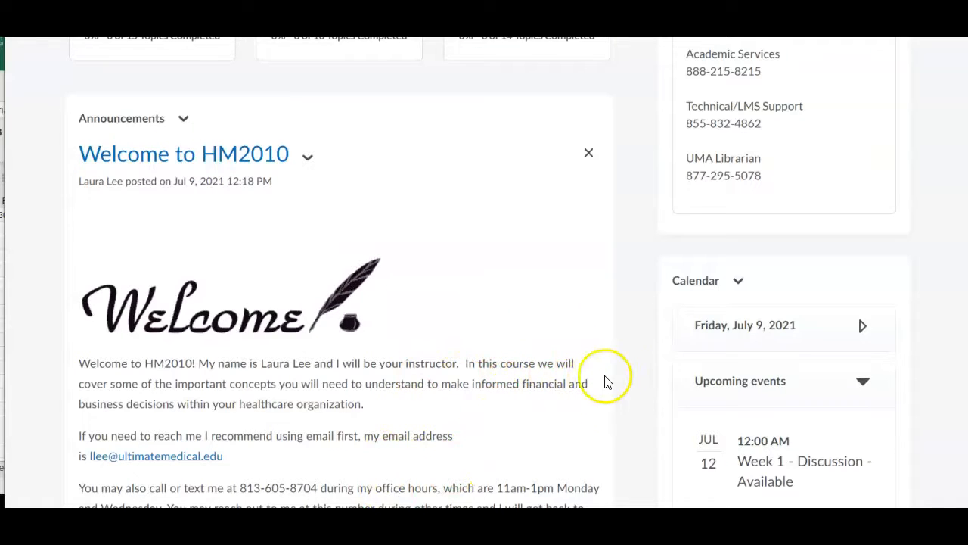
scroll(616, 383, down, 6)
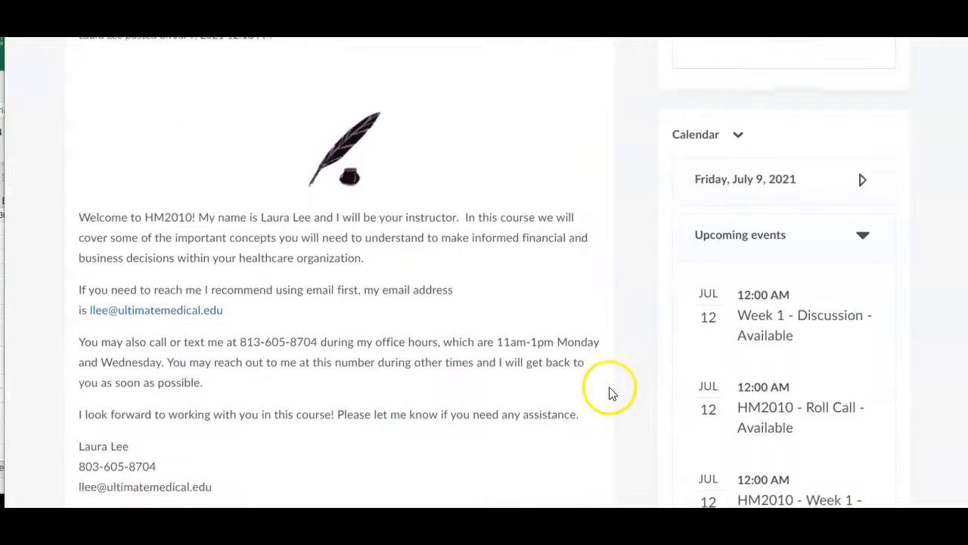
scroll(612, 387, down, 2)
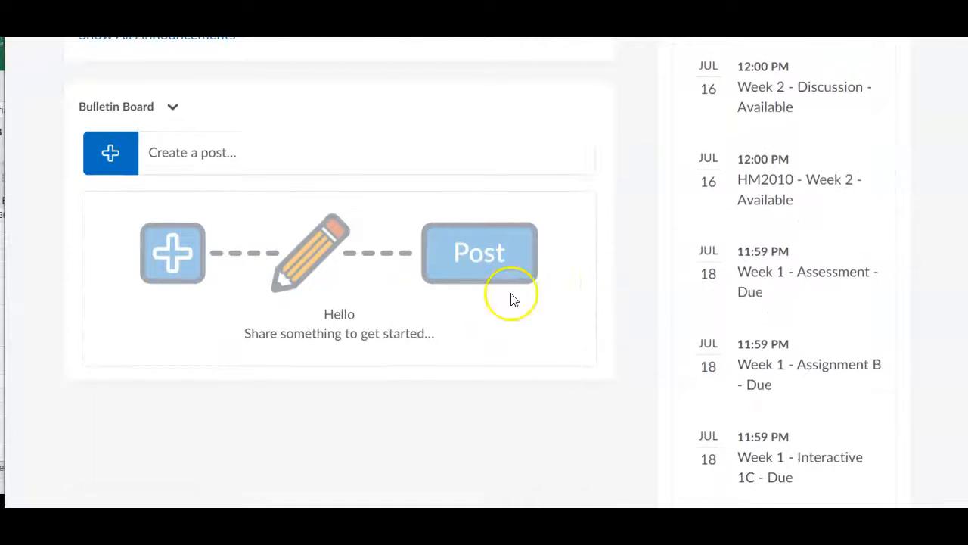
- Create a Bulletin Board post and place the cursor in its empty message box
click(127, 156)
click(168, 191)
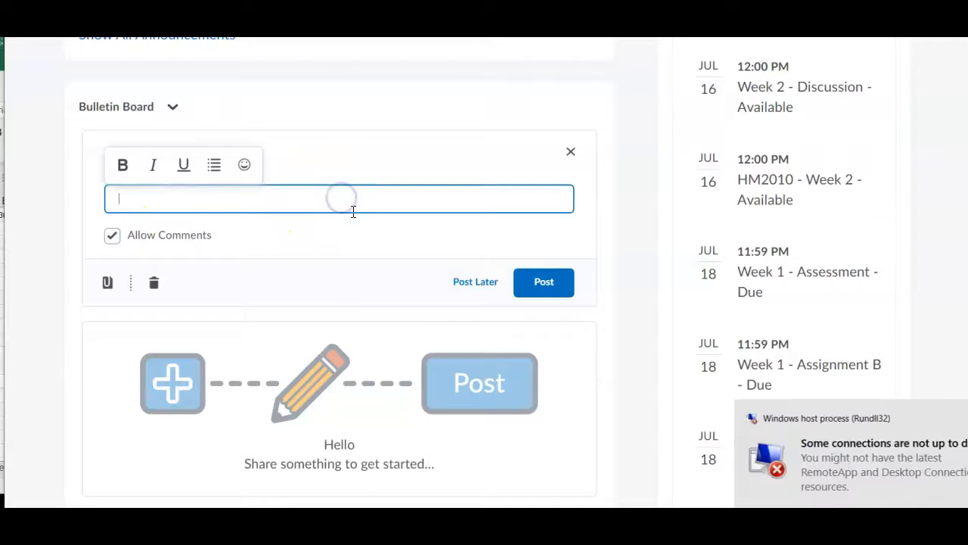
click(966, 418)
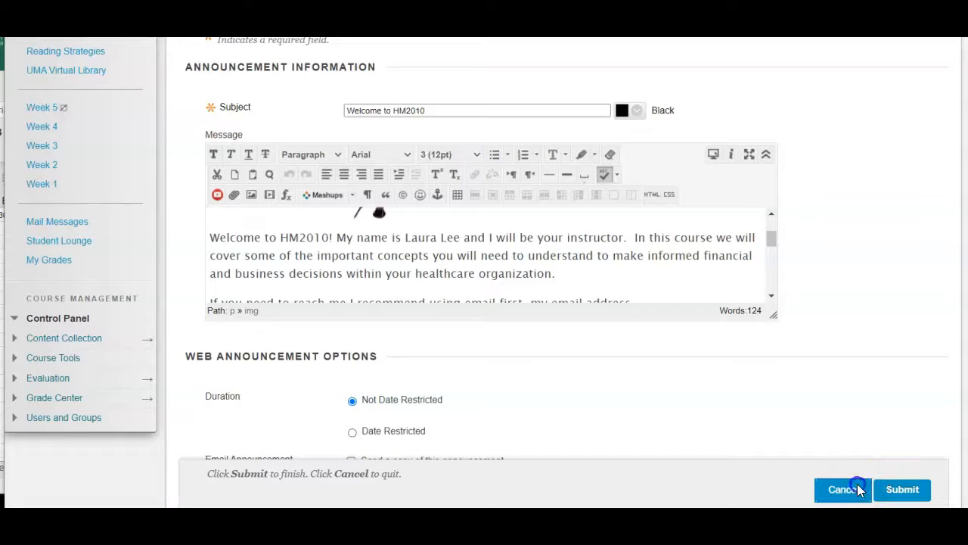
- Discard the unfinished announcement draft in Blackboard Learn
click(859, 490)
scroll(99, 370, down, 1)
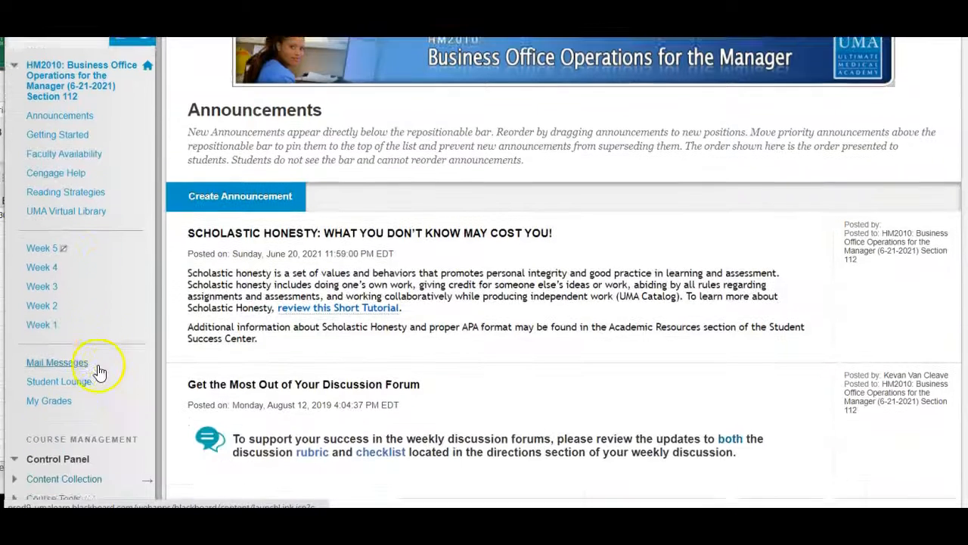
scroll(99, 370, down, 1)
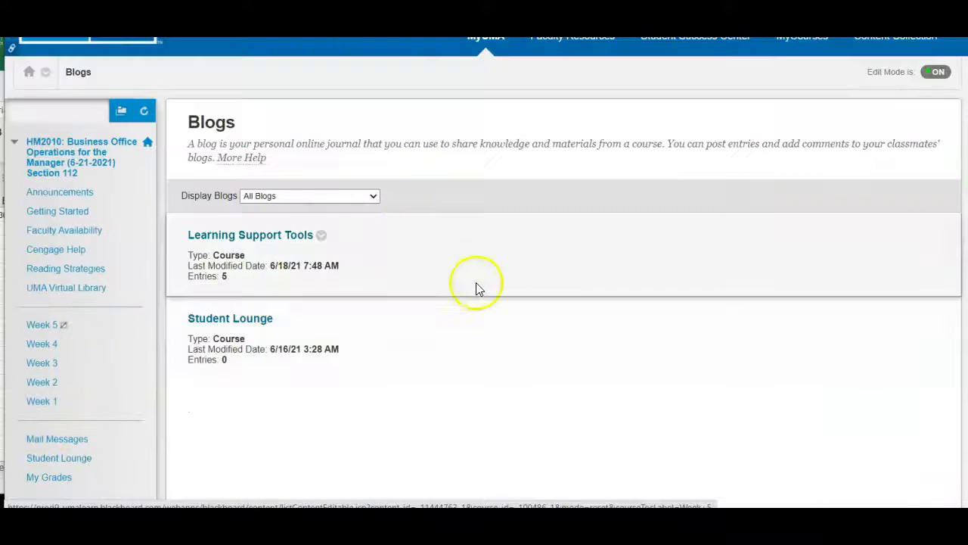
scroll(424, 318, down, 1)
- Copy the Week 1 Assignment A instruction sentence from the Learning Support Tools blog
click(257, 167)
scroll(400, 242, down, 8)
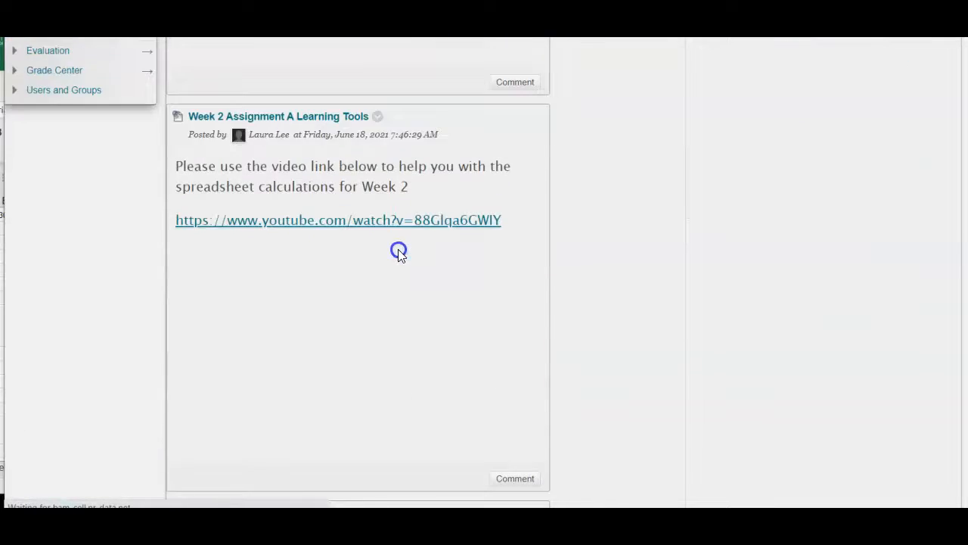
scroll(398, 254, down, 20)
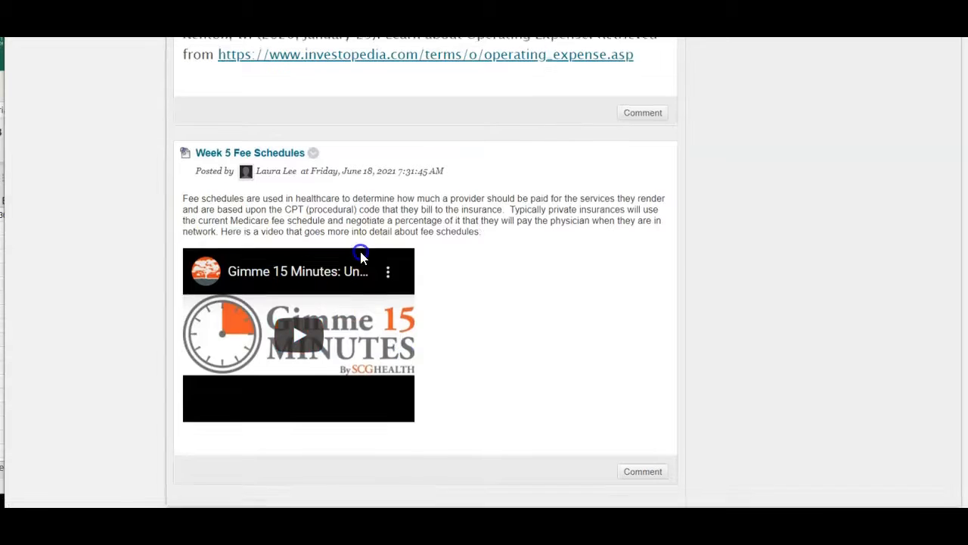
scroll(385, 275, up, 10)
scroll(417, 311, up, 10)
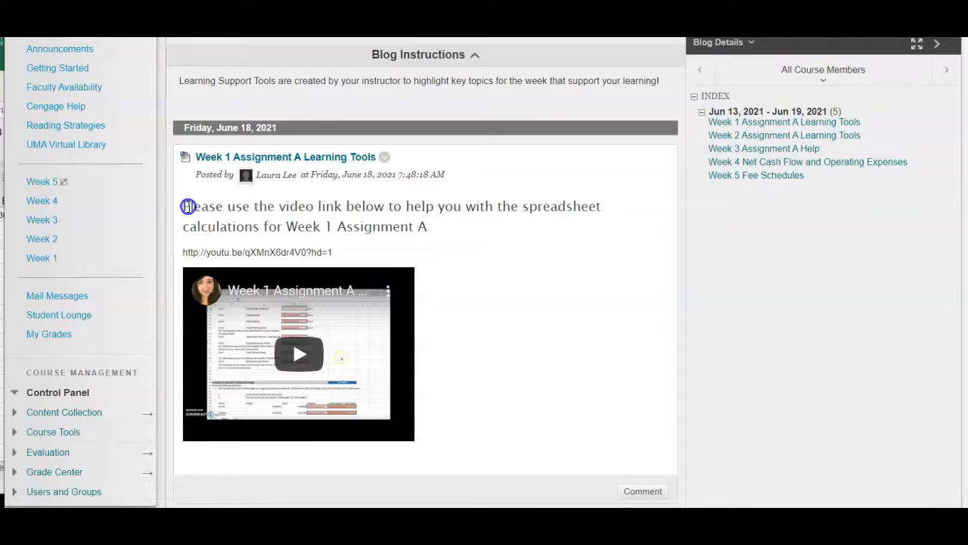
drag(187, 207, 423, 234)
key(ctrl+c)
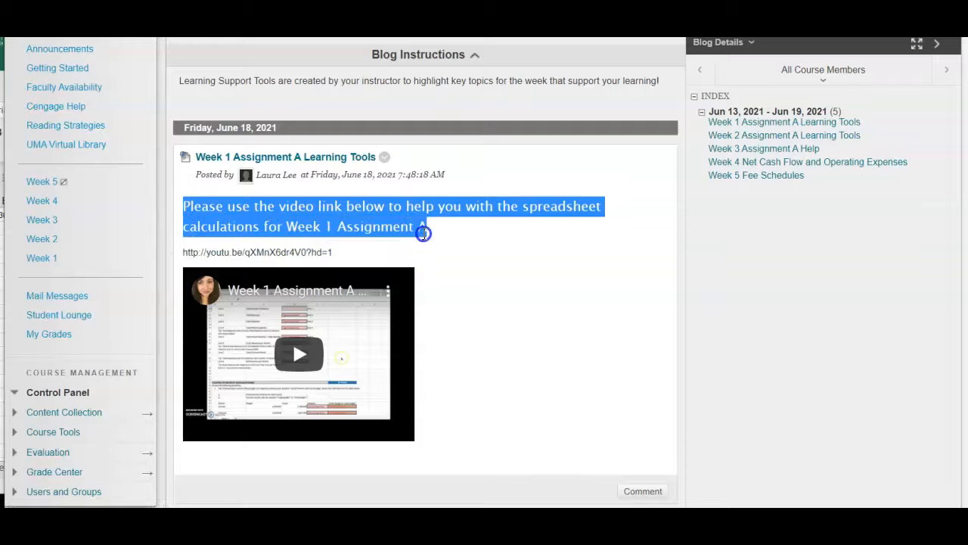
right_click(413, 223)
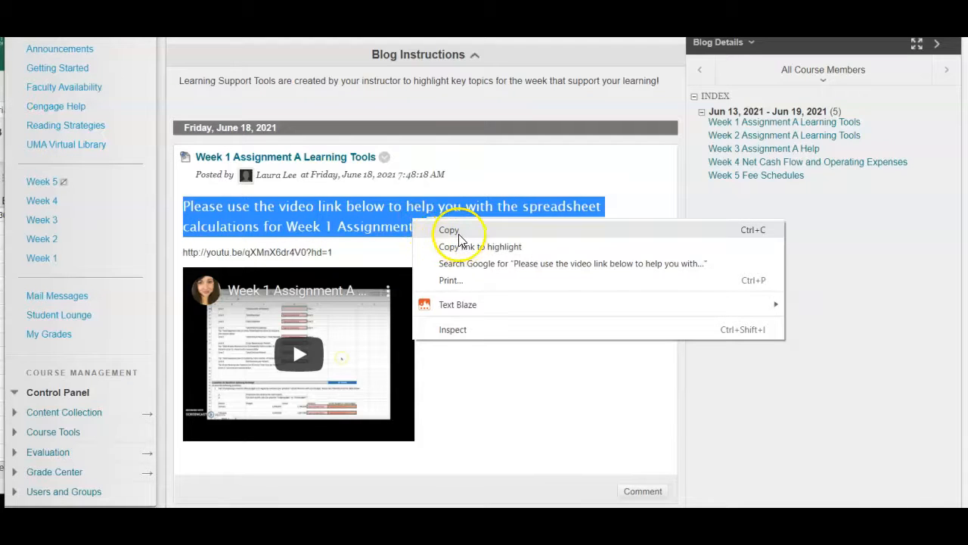
click(458, 234)
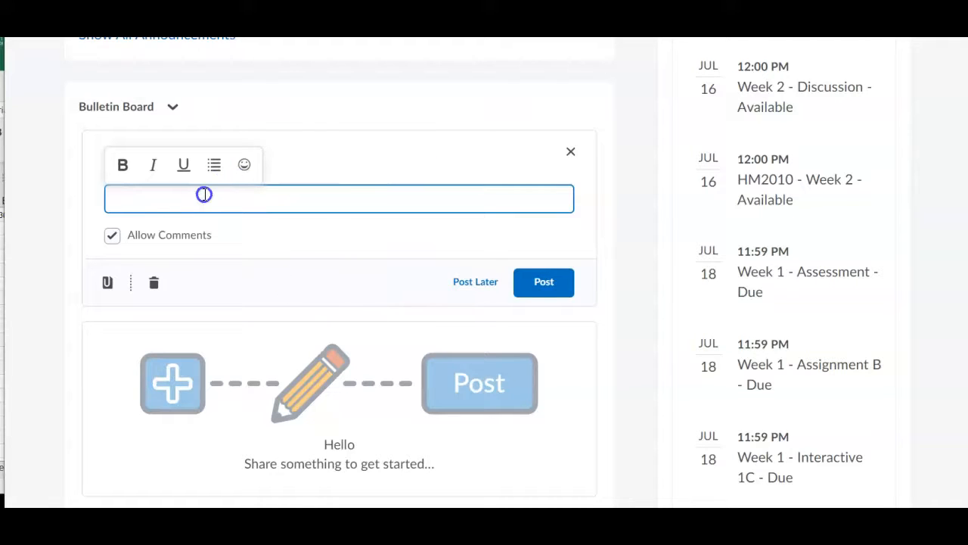
- Paste the Week 1 Assignment A instructions into the bulletin message and begin attaching a weblink
key(ctrl+v)
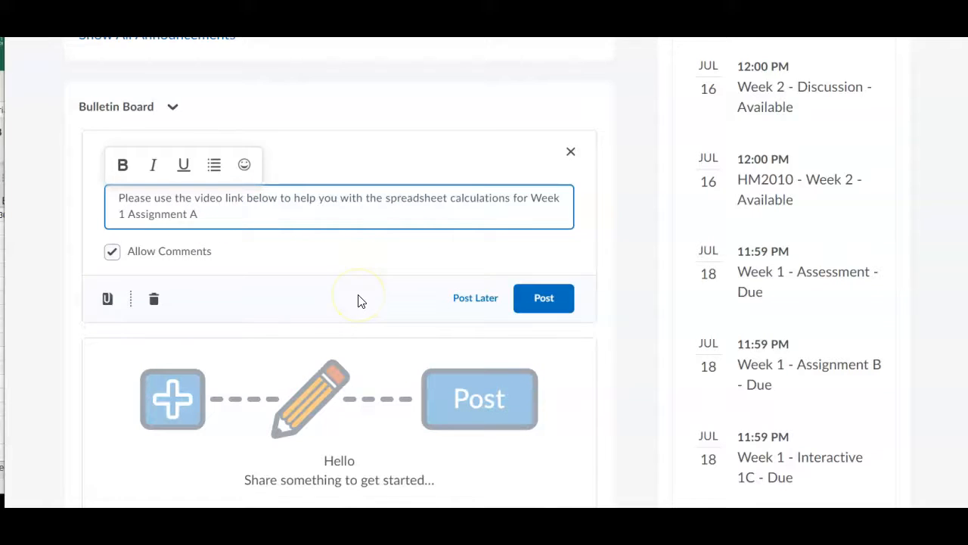
key(Return)
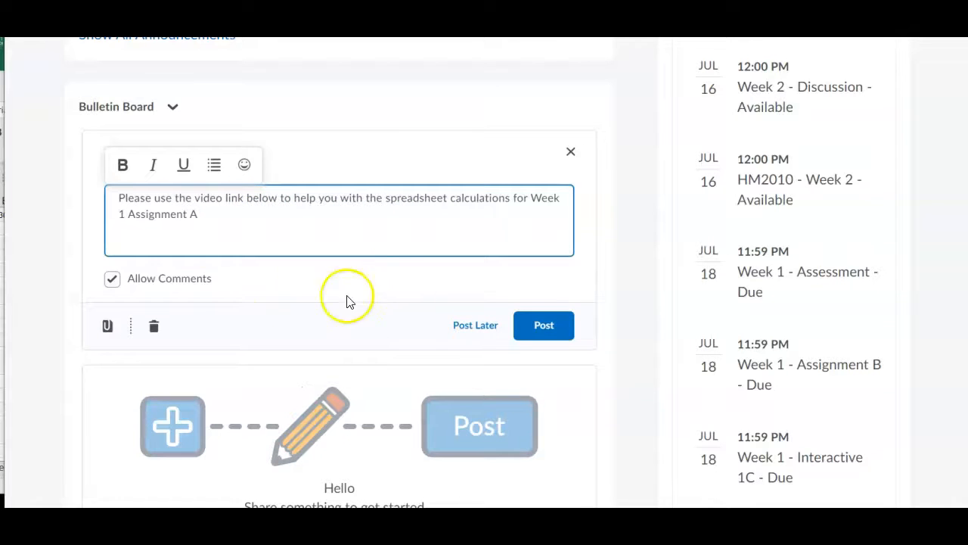
click(108, 325)
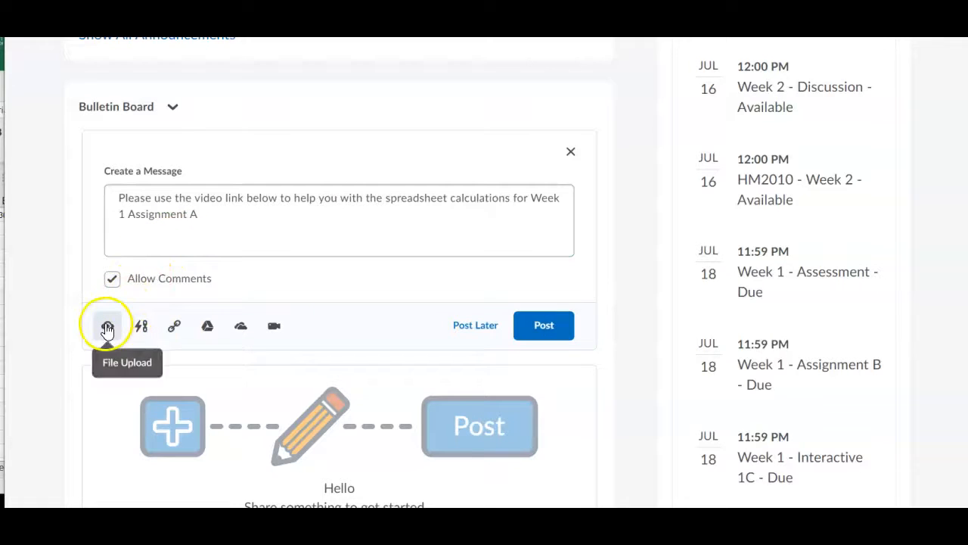
click(128, 248)
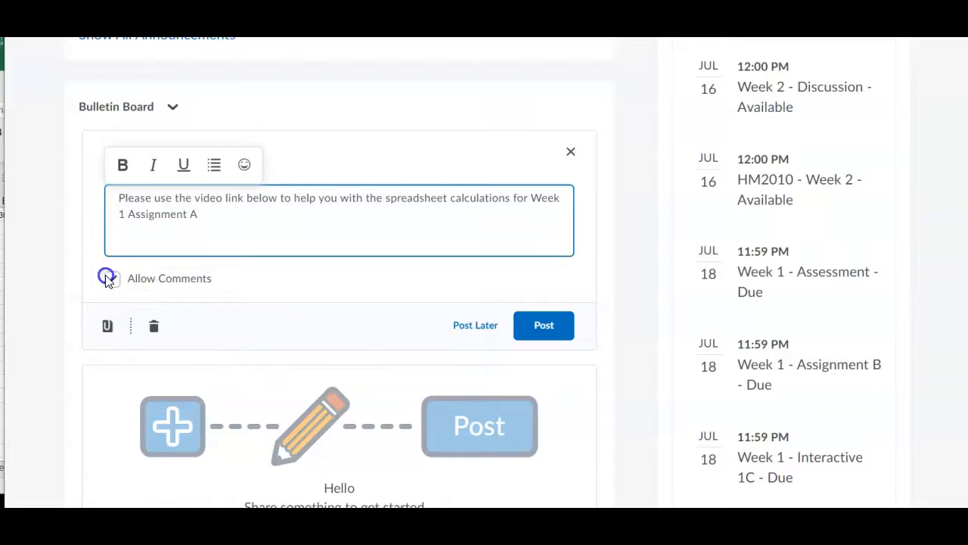
click(107, 328)
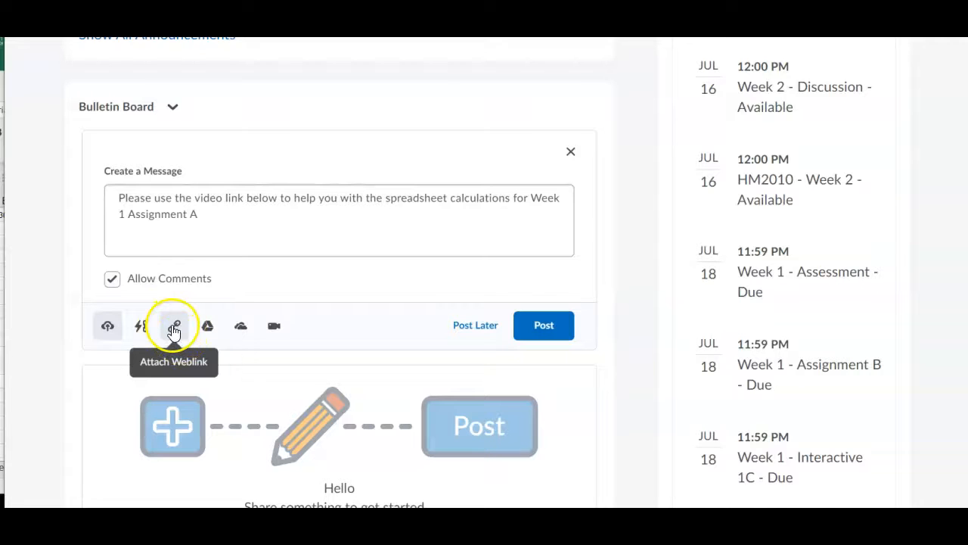
click(174, 328)
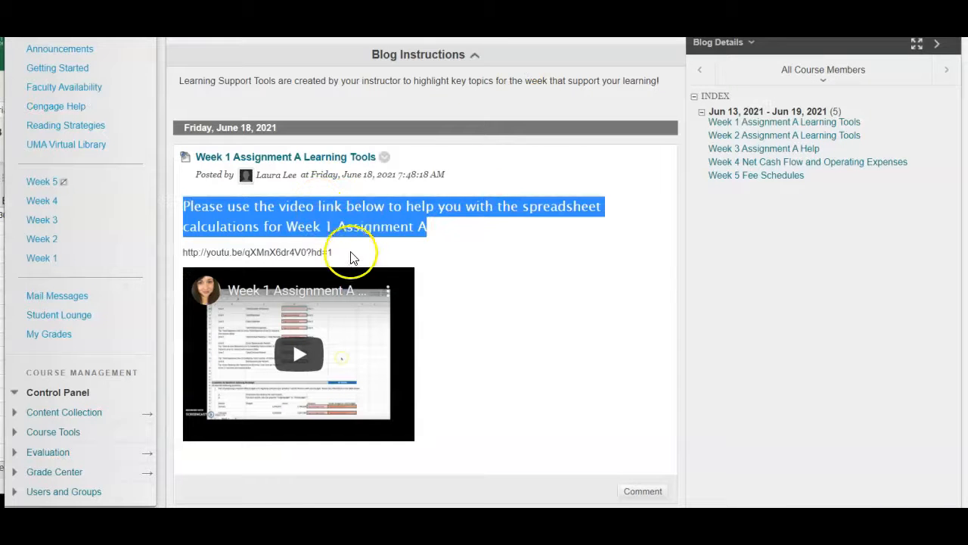
- Copy the assignment video's URL line from the Blackboard blog post
click(302, 249)
click(193, 259)
triple_click(194, 259)
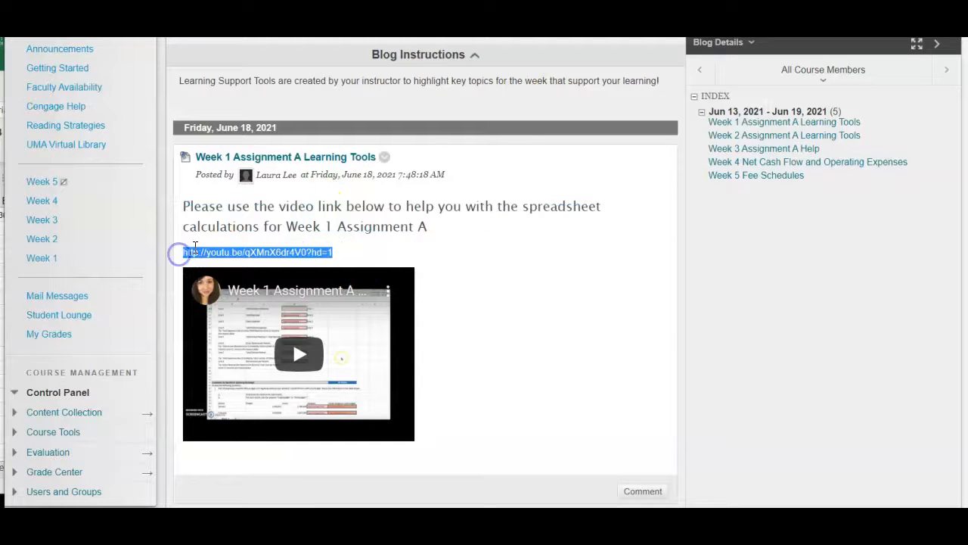
right_click(200, 256)
click(218, 266)
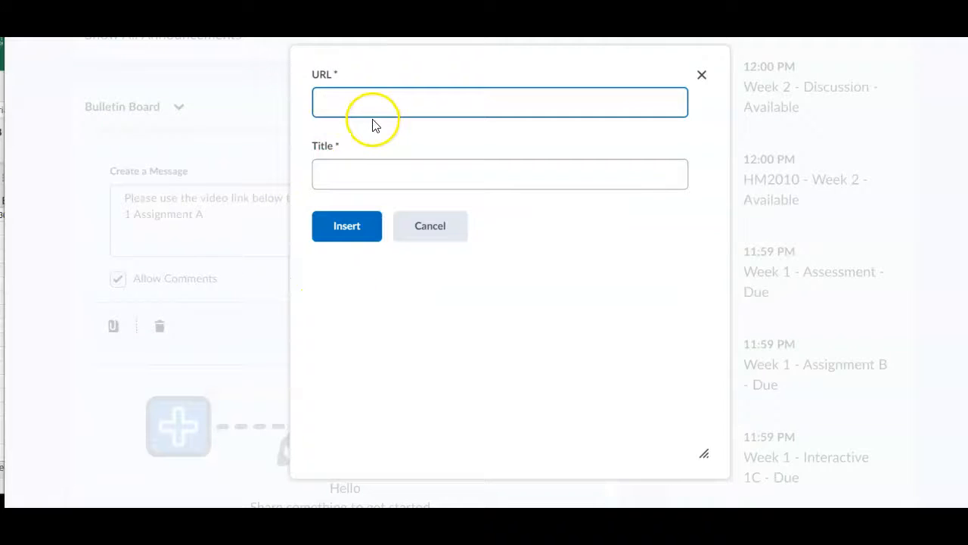
- Insert the video URL as a weblink titled 'Week 1 Assignment Help Video'
key(ctrl+v)
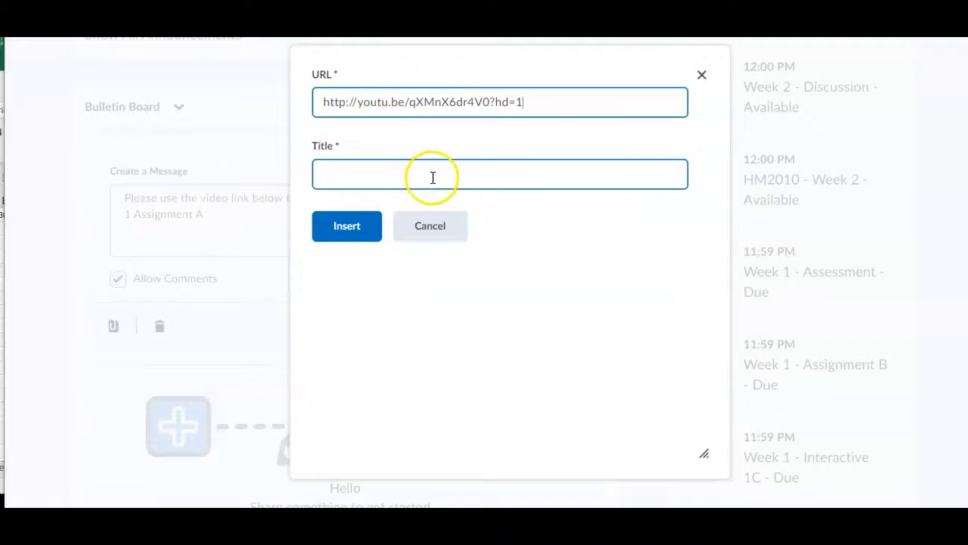
click(383, 179)
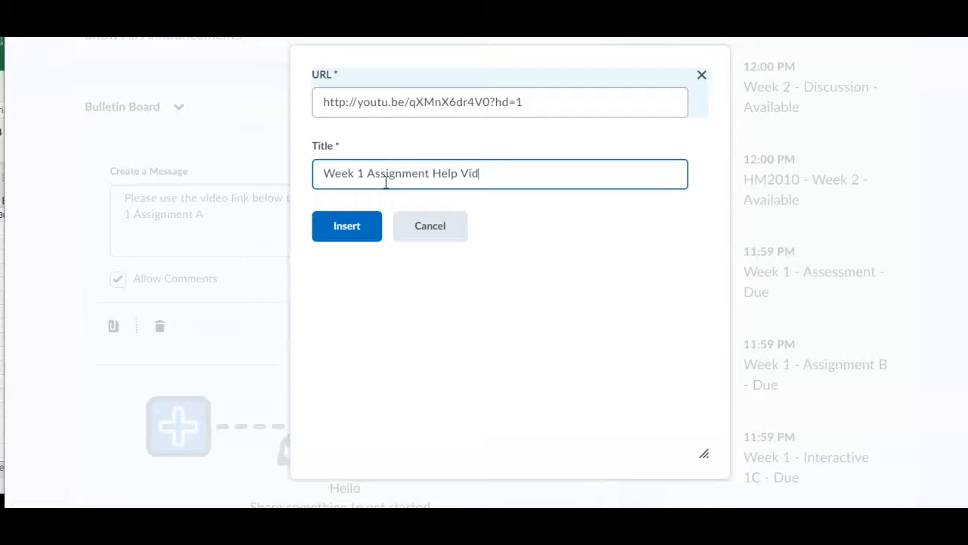
click(366, 230)
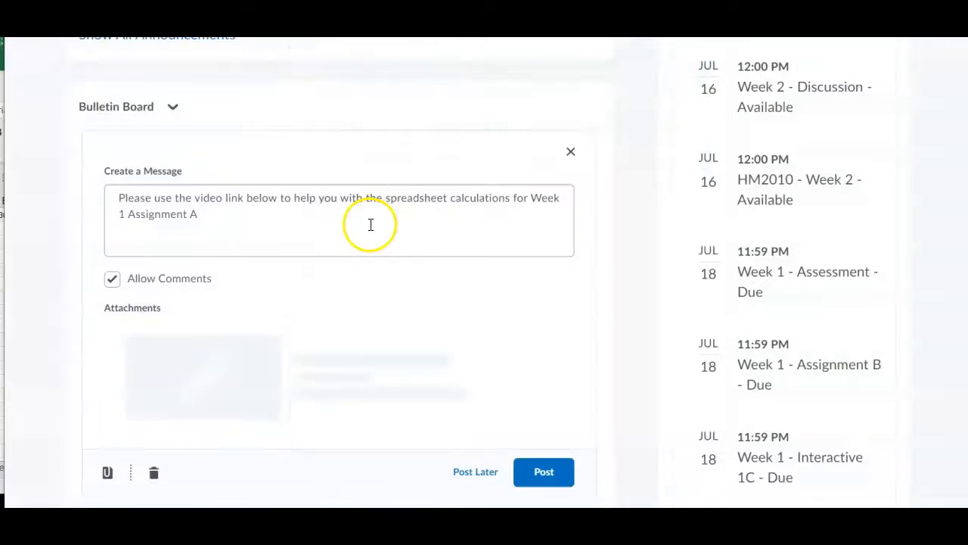
- Dismiss the untrusted-website warning and post the bulletin message
scroll(451, 389, down, 1)
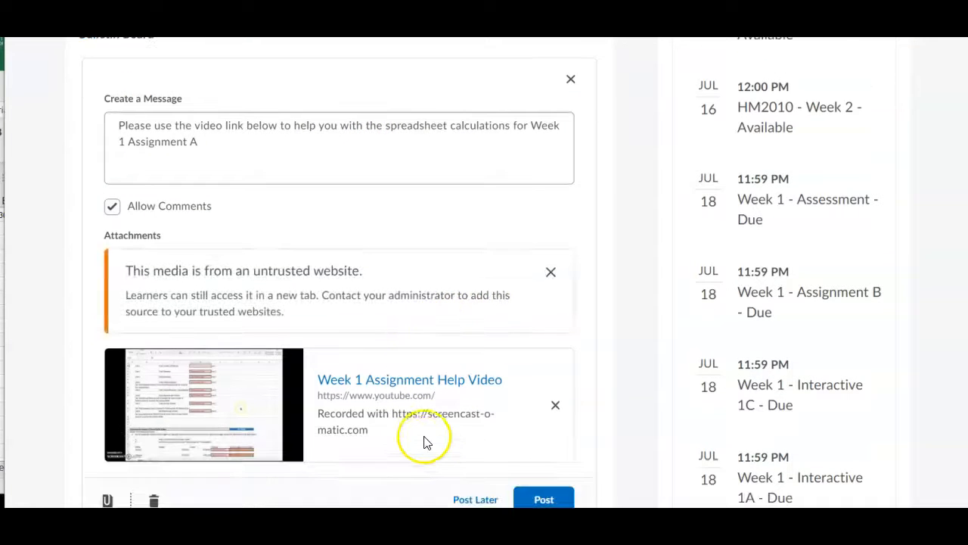
scroll(610, 277, down, 1)
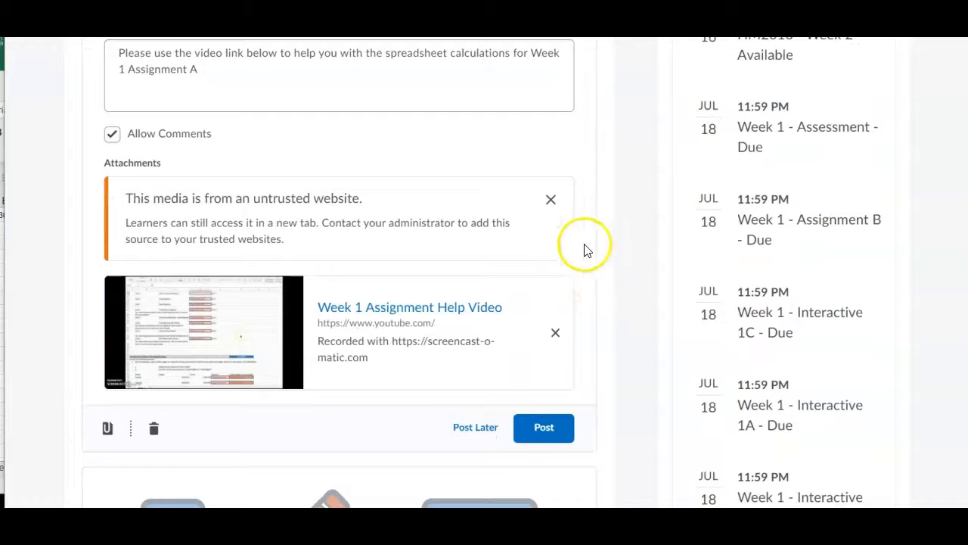
click(547, 200)
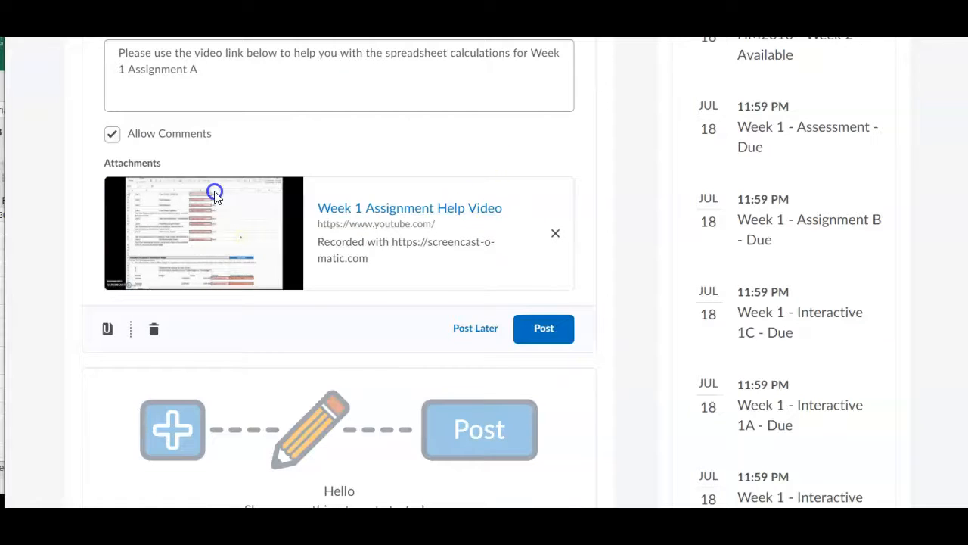
click(547, 342)
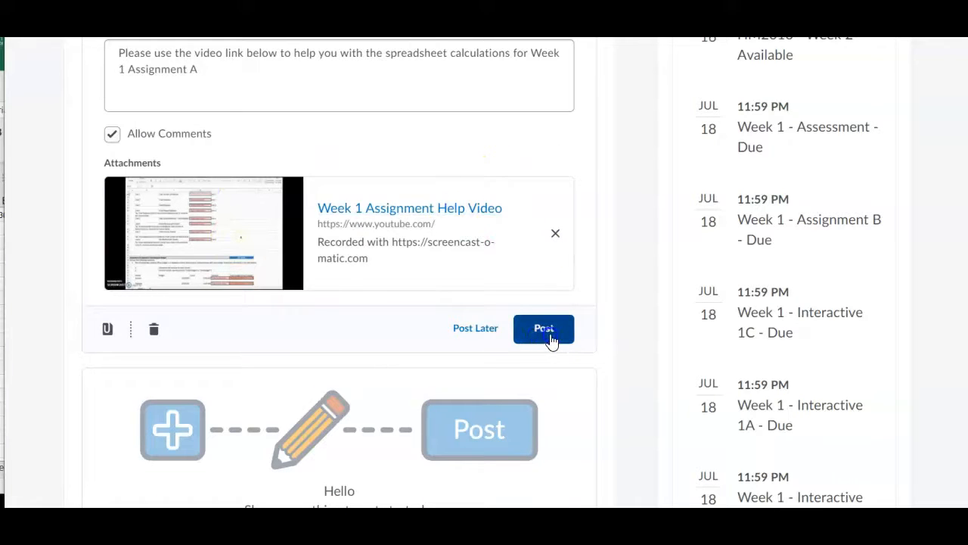
click(560, 337)
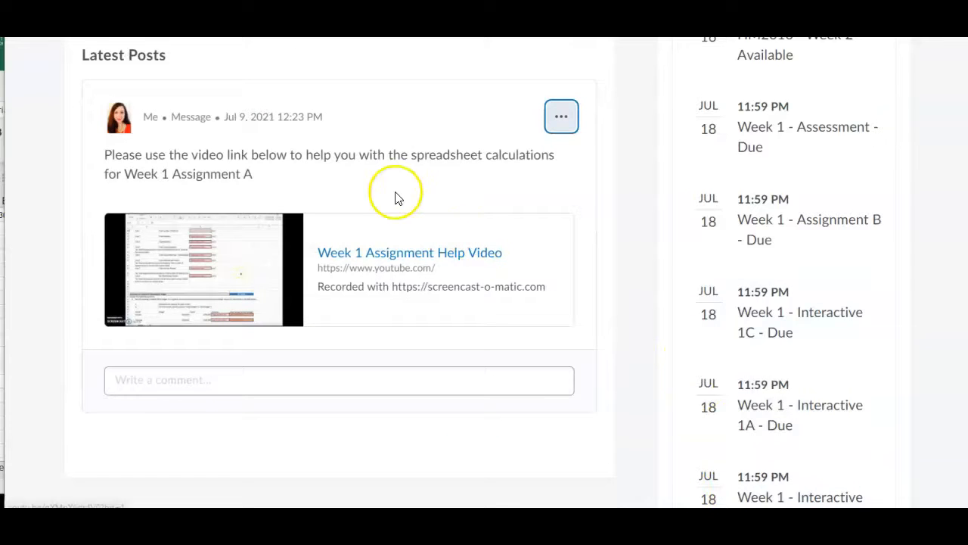
scroll(352, 233, up, 1)
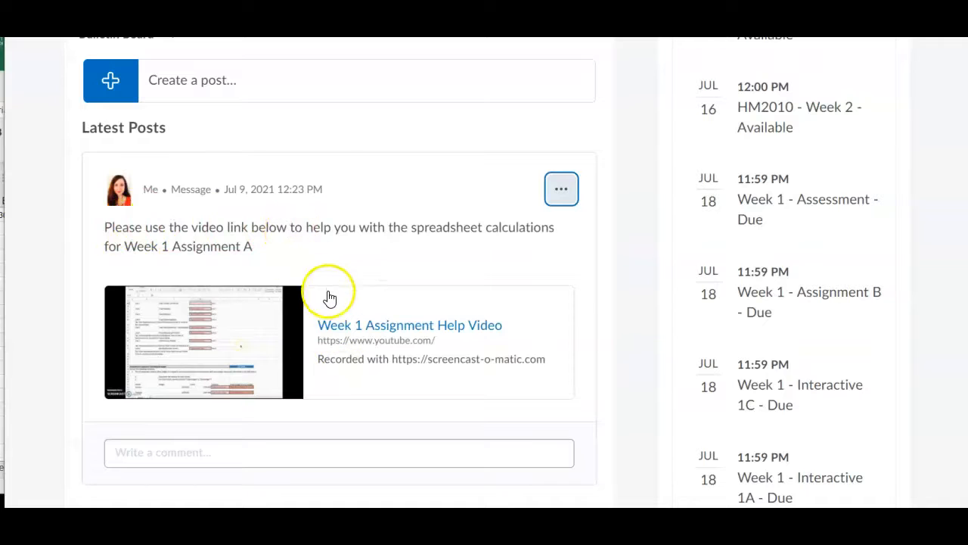
scroll(310, 218, up, 3)
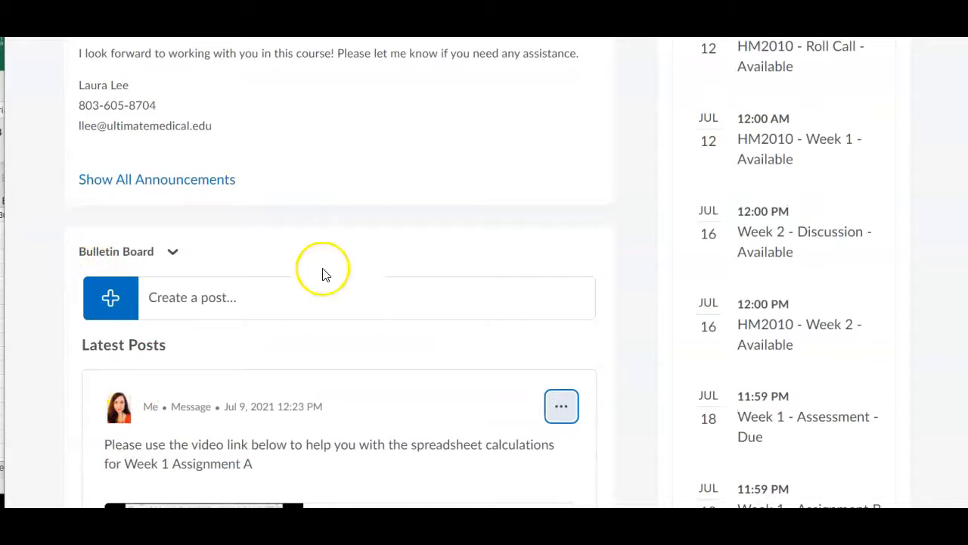
scroll(604, 252, up, 15)
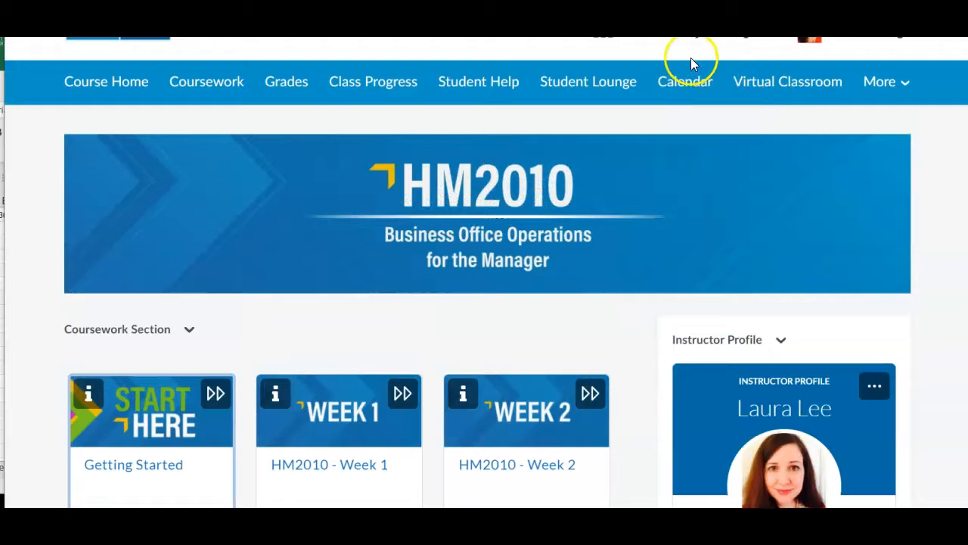
- View the HM2010 course home as a student, scrolling down to the Week 1 Assignment Help Video post
drag(684, 0, 689, 44)
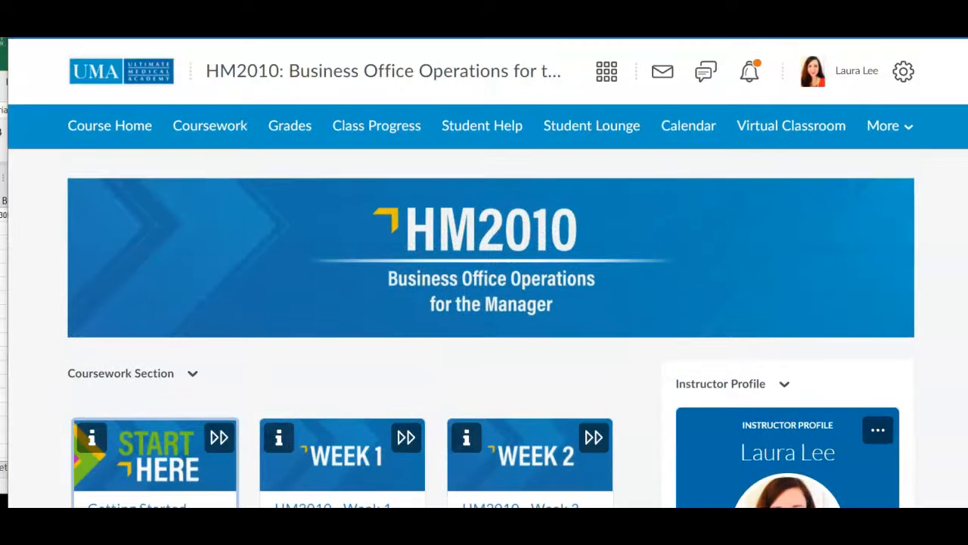
click(847, 74)
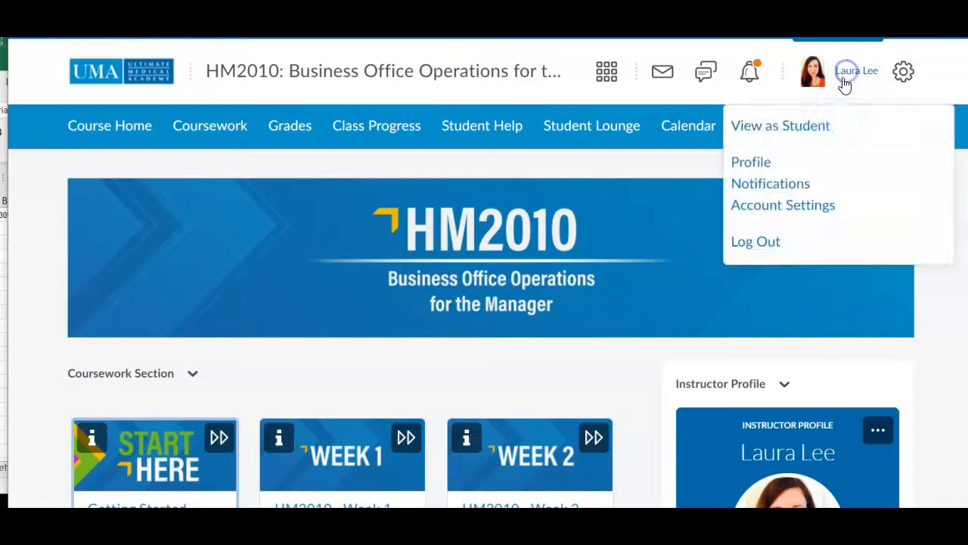
click(801, 122)
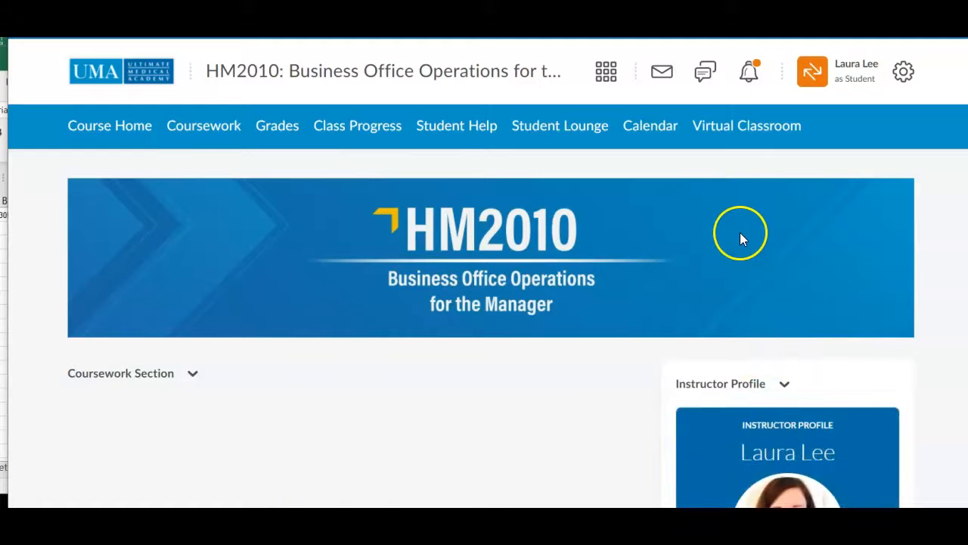
scroll(747, 221, down, 1)
scroll(746, 221, down, 1)
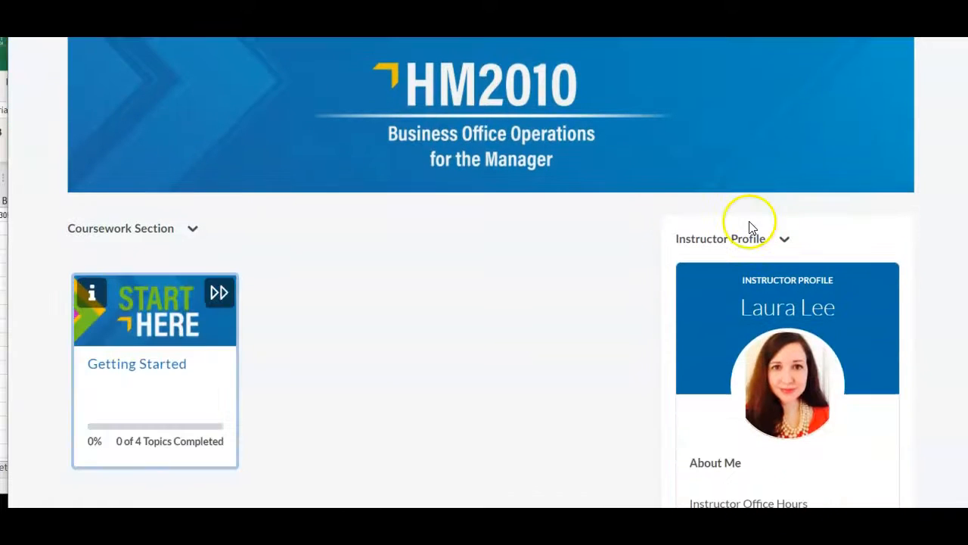
scroll(754, 284, down, 1)
scroll(755, 294, down, 1)
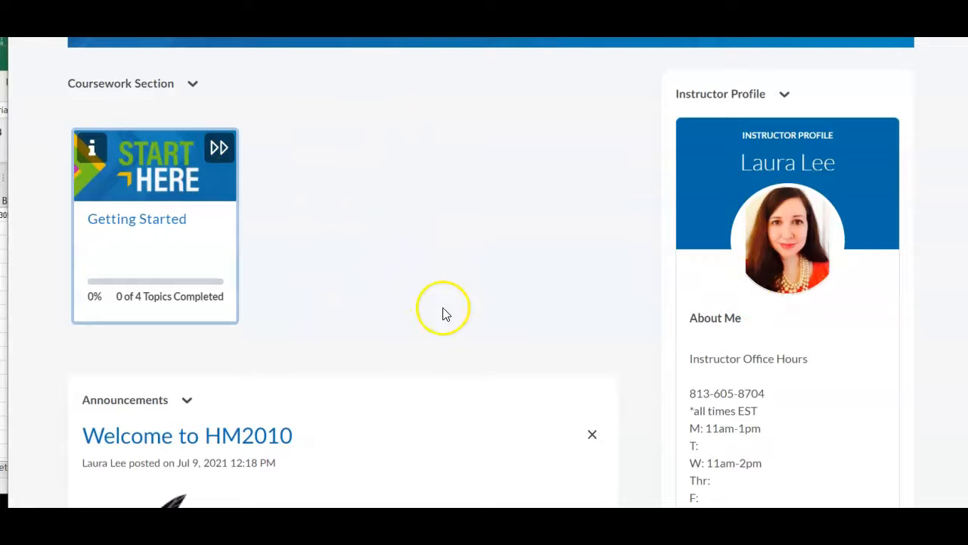
scroll(773, 204, down, 2)
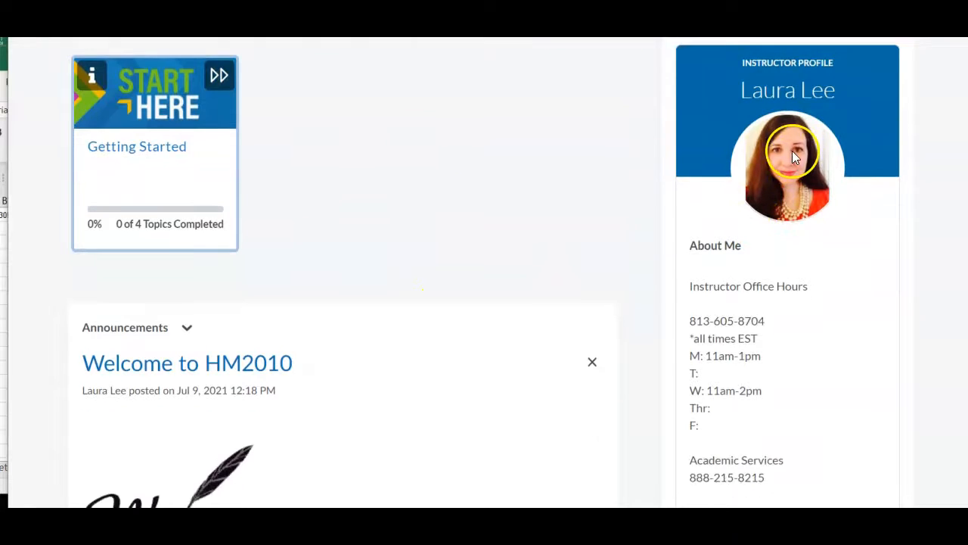
scroll(779, 155, down, 2)
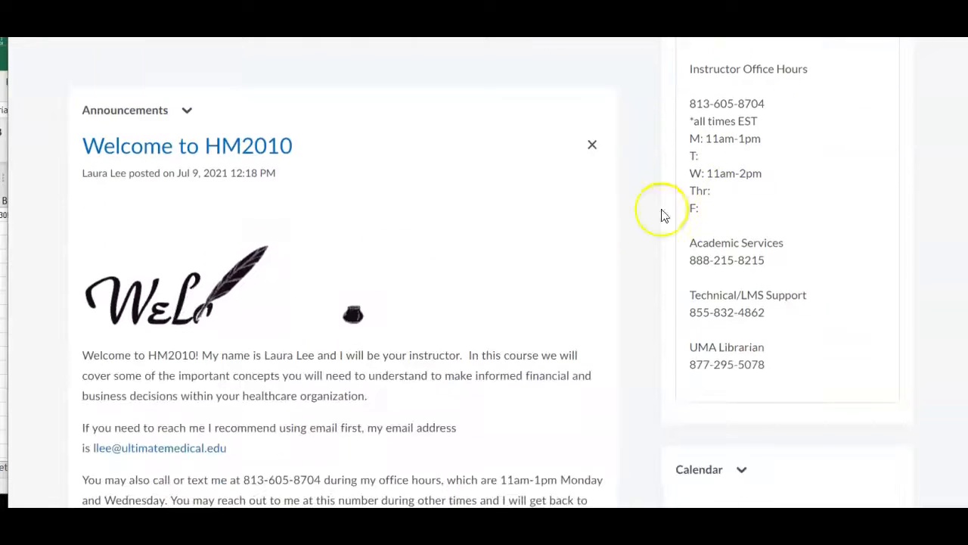
scroll(400, 328, down, 4)
scroll(400, 332, down, 6)
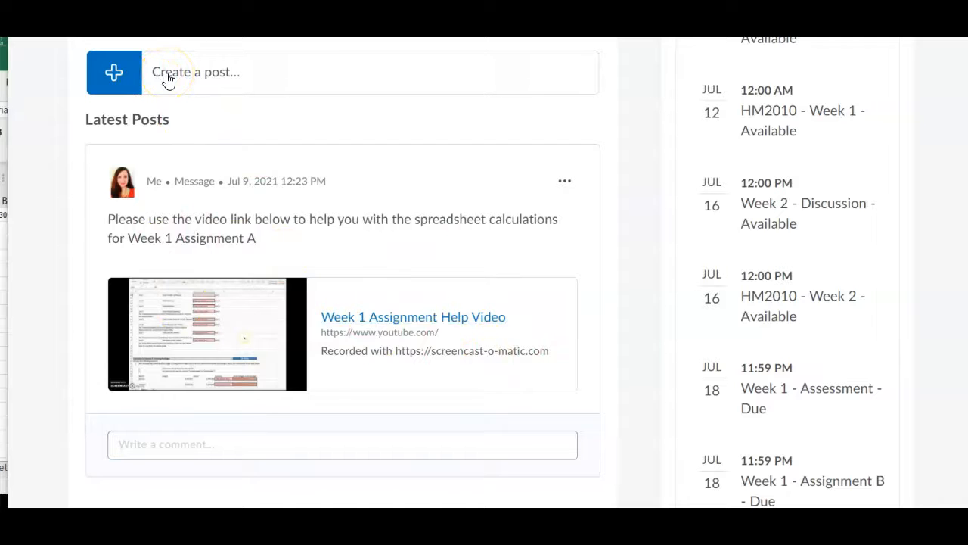
- Start a new bulletin message, open its scheduling calendar, then close scheduling unused
click(136, 82)
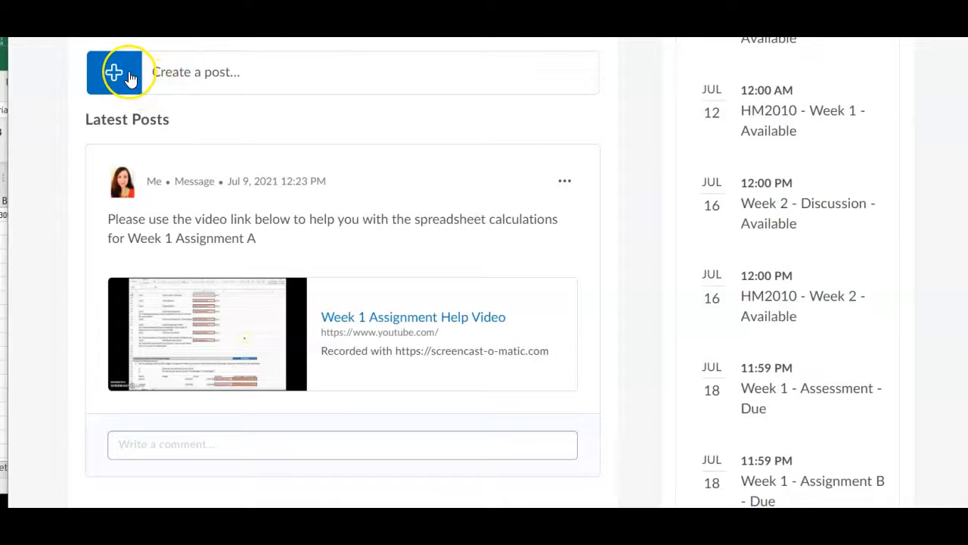
click(254, 127)
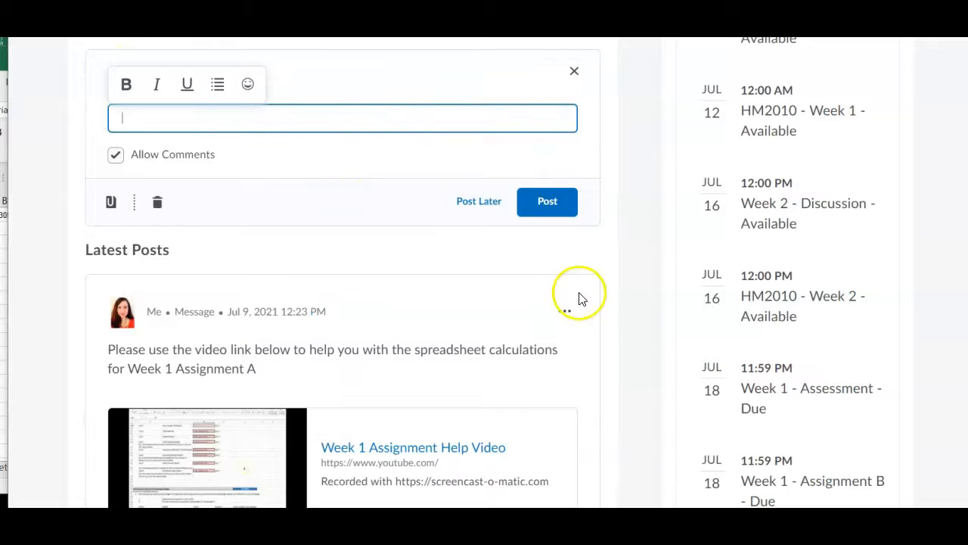
click(460, 208)
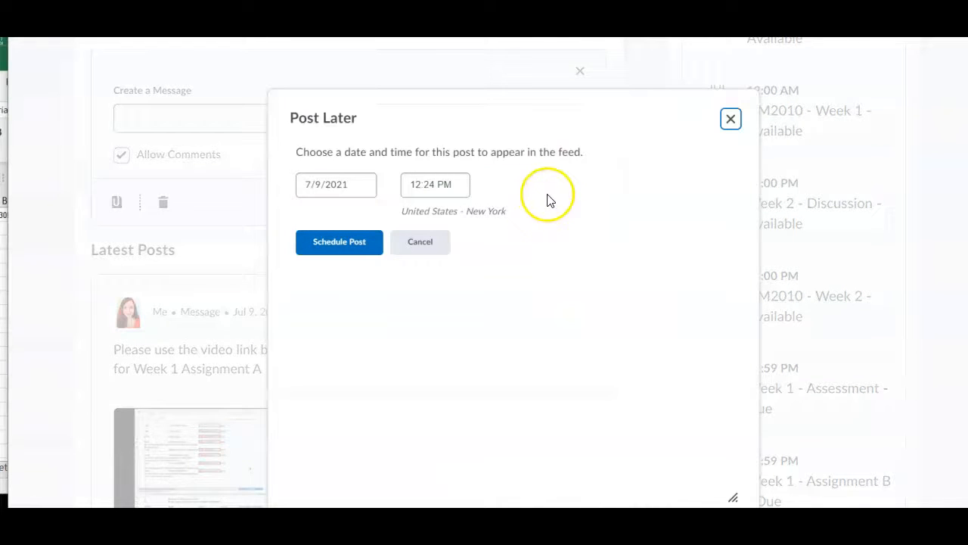
click(364, 185)
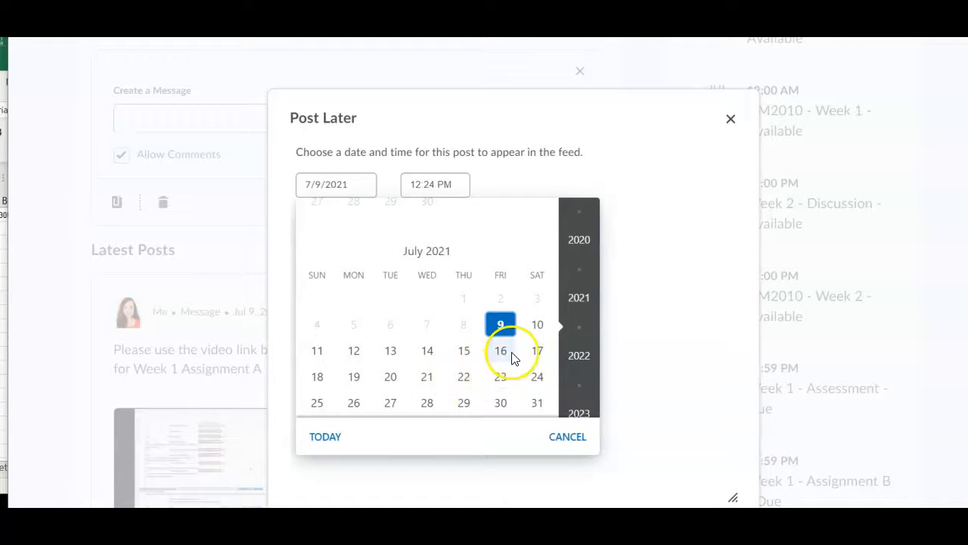
click(730, 119)
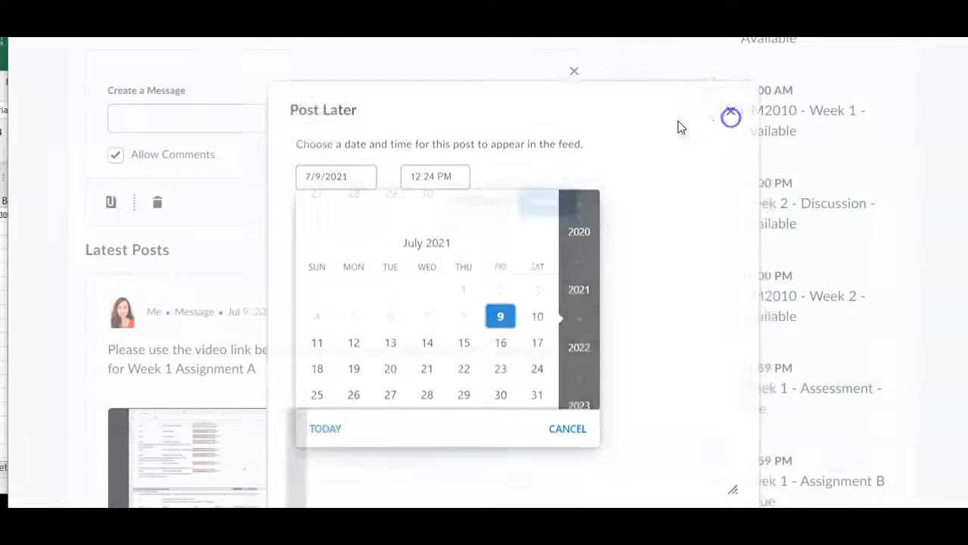
- Close the empty message editor and scroll up toward the Welcome announcement
scroll(501, 254, up, 1)
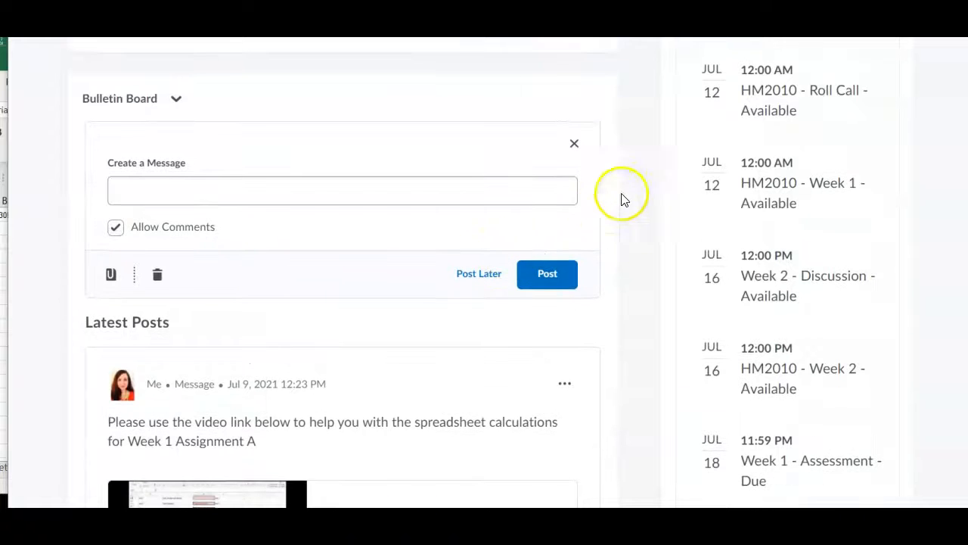
click(569, 145)
scroll(633, 237, up, 10)
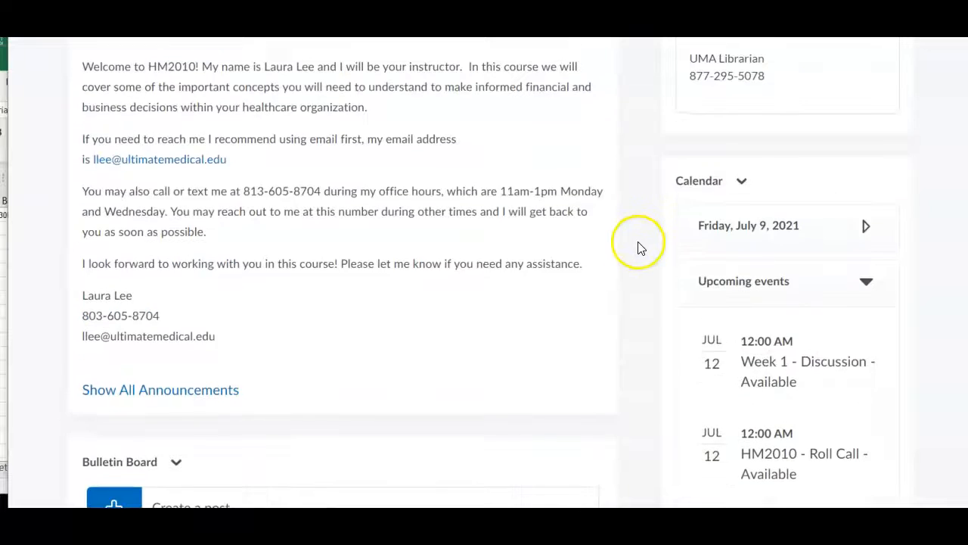
- As a student, browse the Coursework Table of Contents through Getting Started and Week 1 items
scroll(642, 255, up, 8)
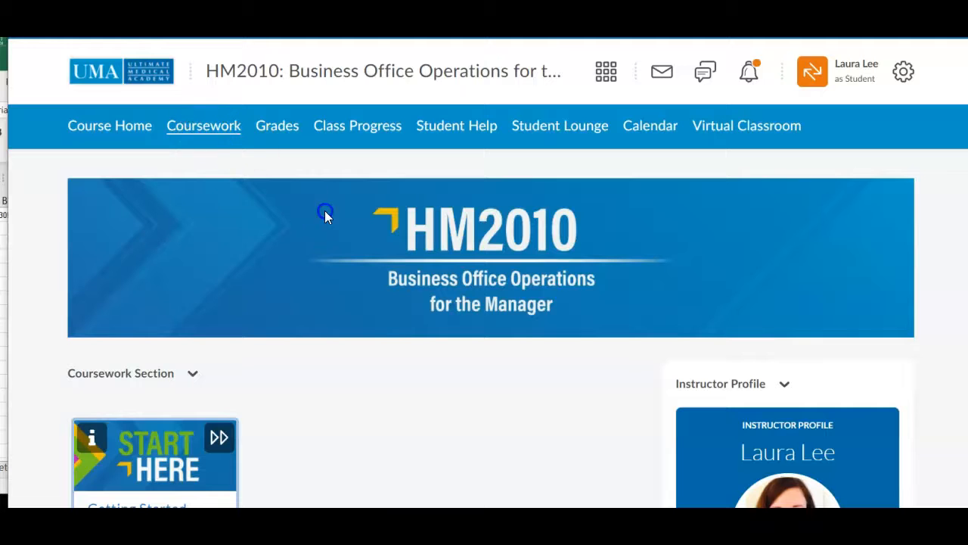
click(320, 323)
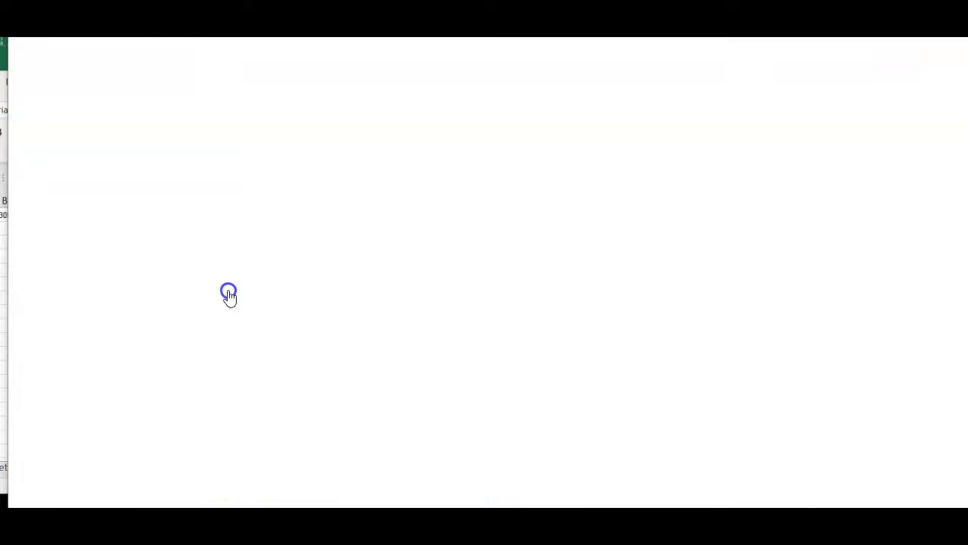
scroll(469, 350, down, 2)
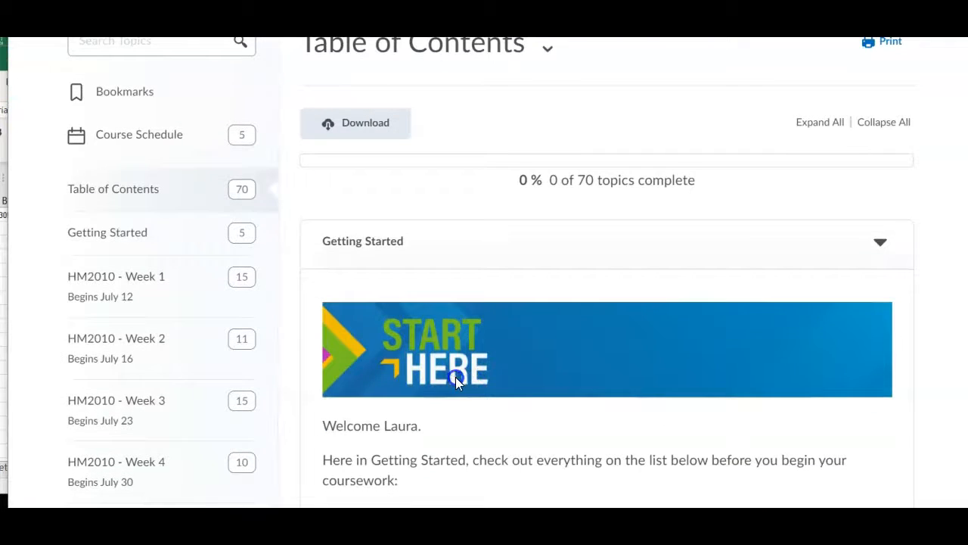
scroll(458, 377, down, 2)
scroll(486, 372, up, 3)
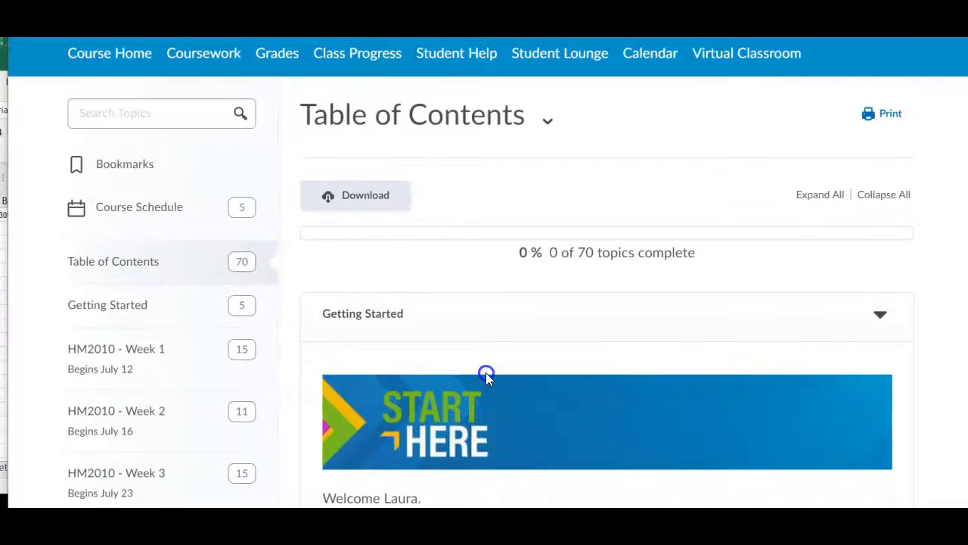
scroll(486, 371, down, 3)
scroll(486, 369, down, 5)
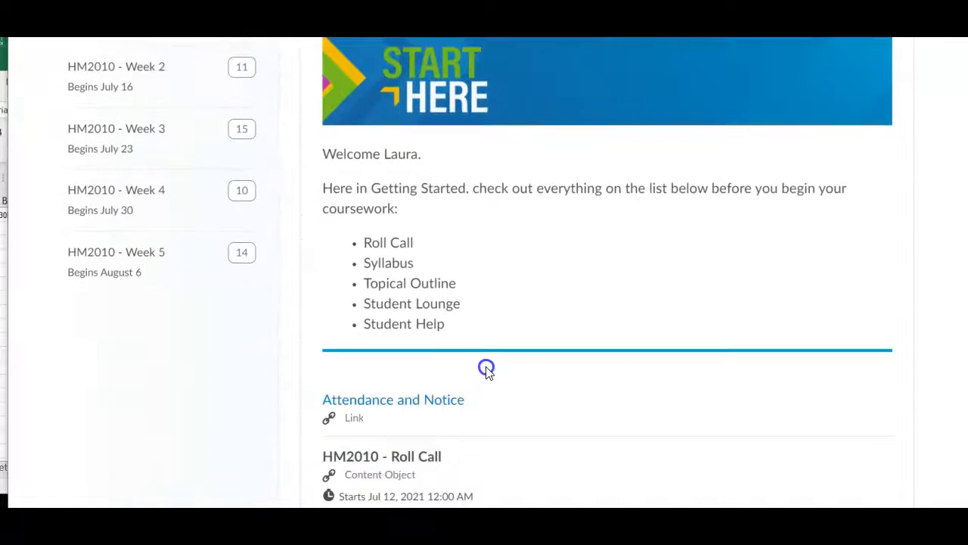
scroll(485, 365, down, 7)
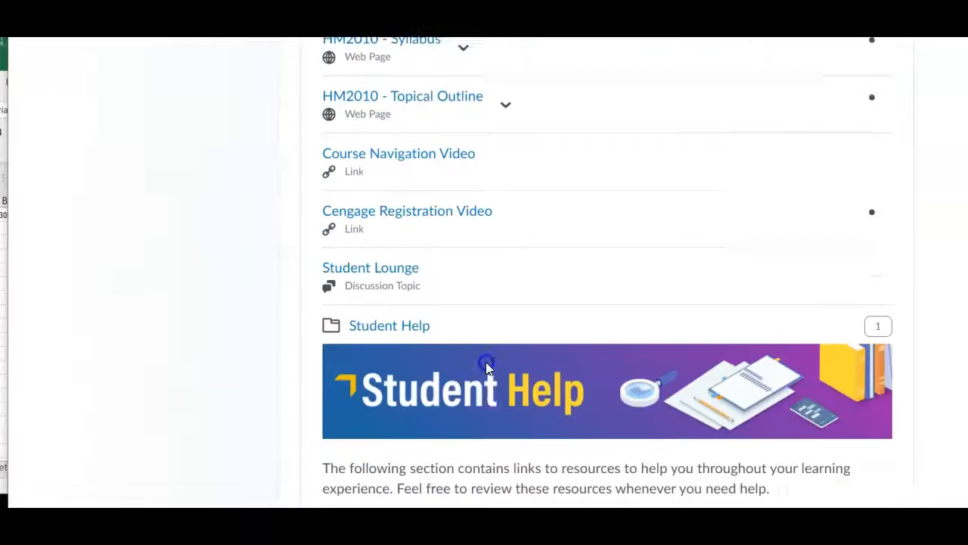
scroll(486, 364, down, 5)
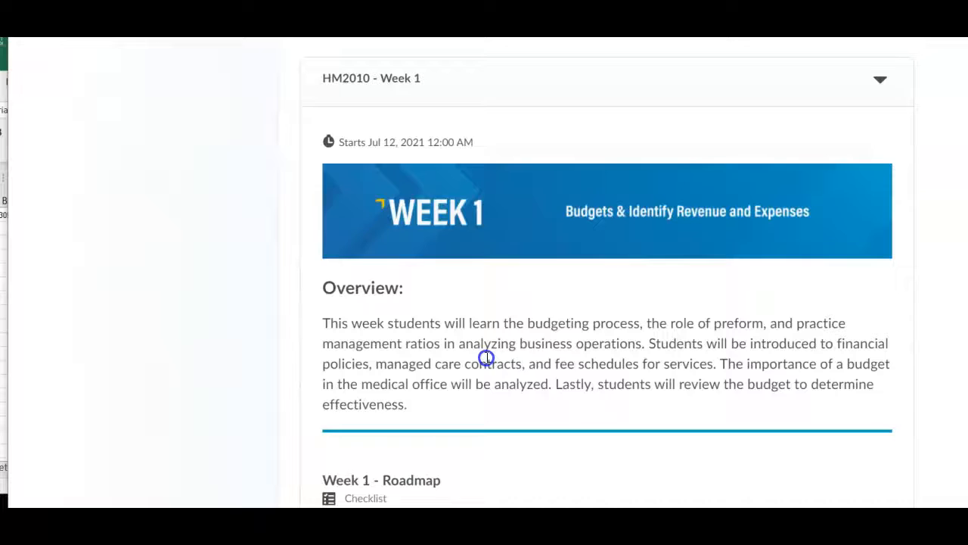
scroll(485, 365, down, 6)
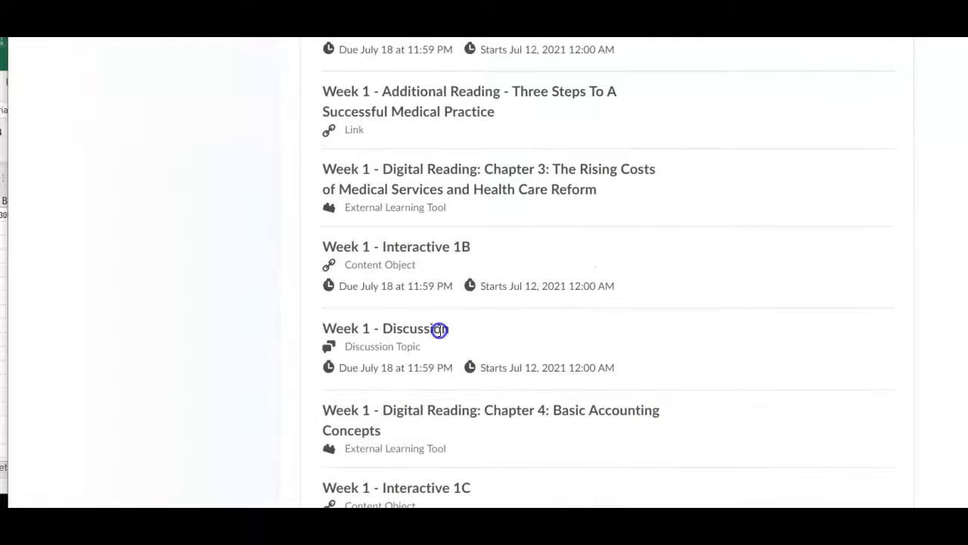
scroll(476, 337, up, 4)
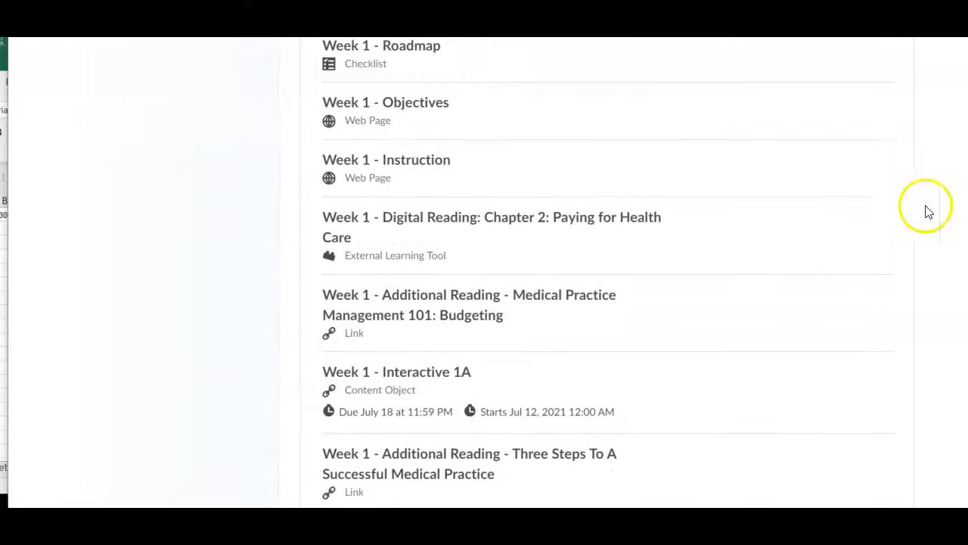
scroll(606, 303, up, 15)
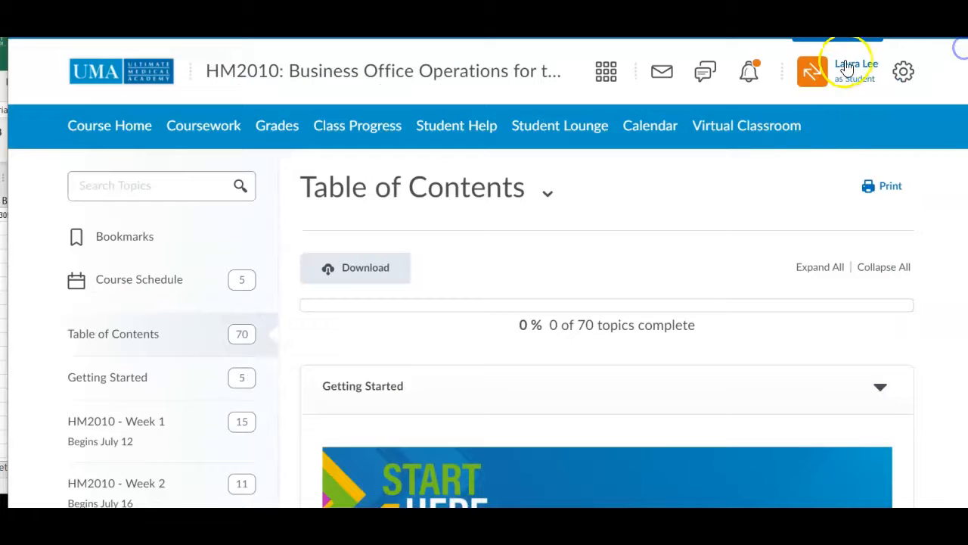
- Exit Viewing as Student to return to the instructor's HM2010 course home
click(853, 79)
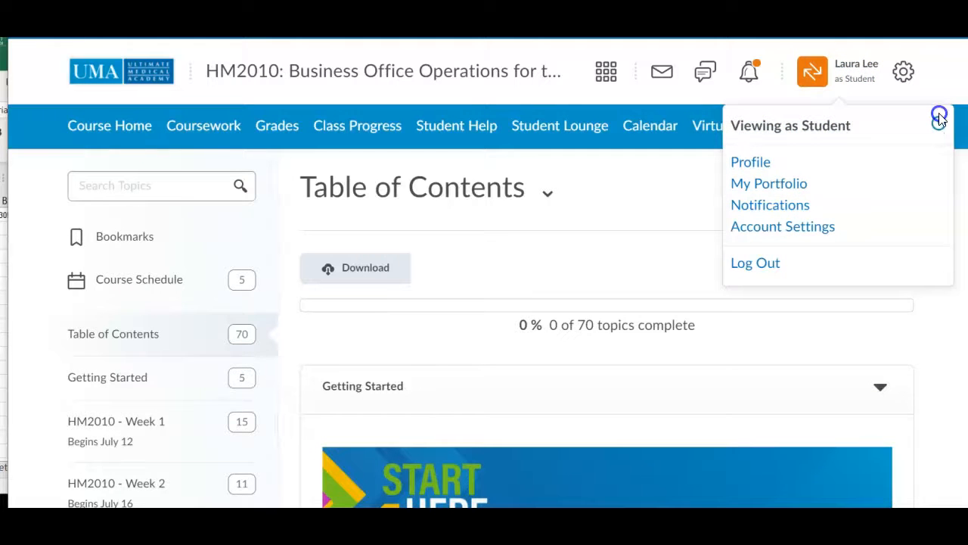
click(938, 118)
scroll(484, 303, down, 3)
scroll(484, 303, down, 4)
scroll(484, 303, up, 5)
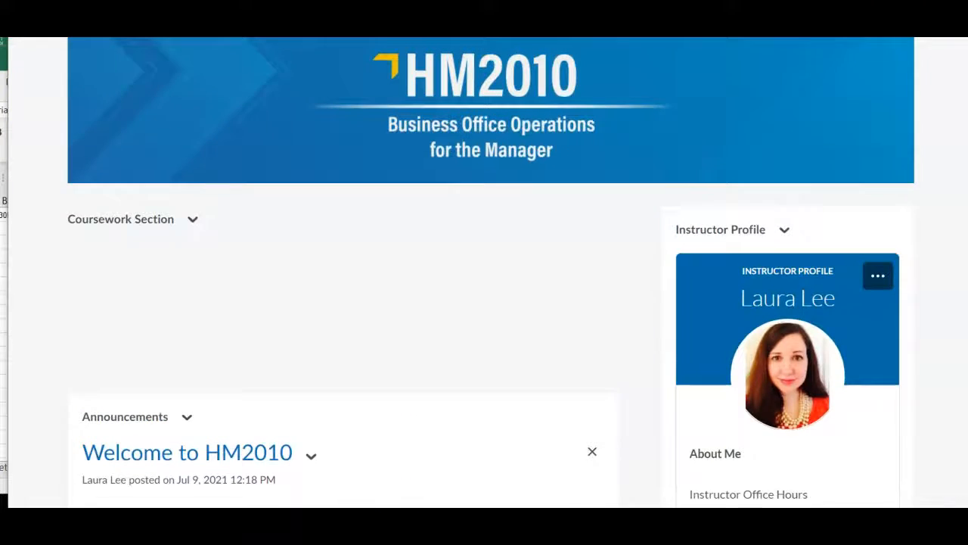
scroll(484, 303, up, 2)
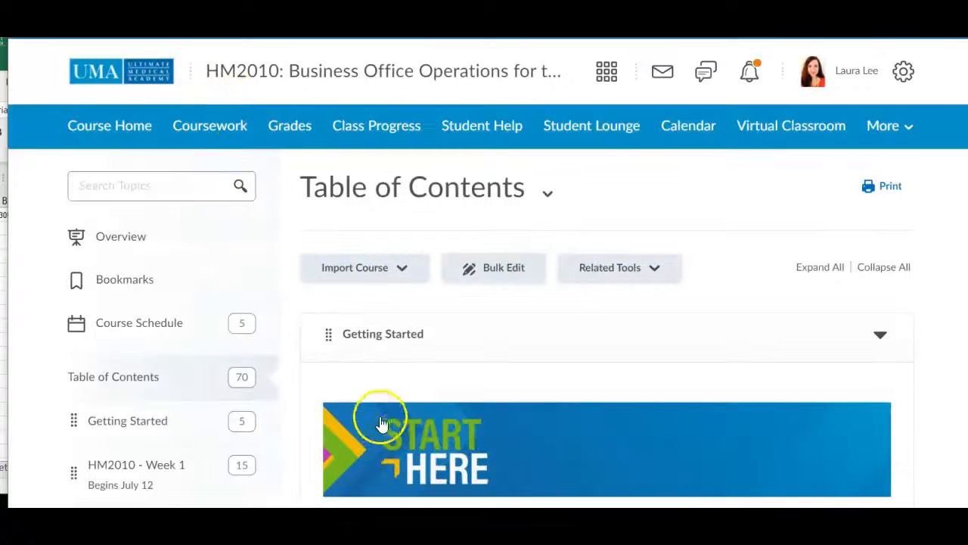
- Scroll the instructor's Table of Contents down to the Week 1 - Discussion item
scroll(378, 413, down, 1)
scroll(378, 405, down, 2)
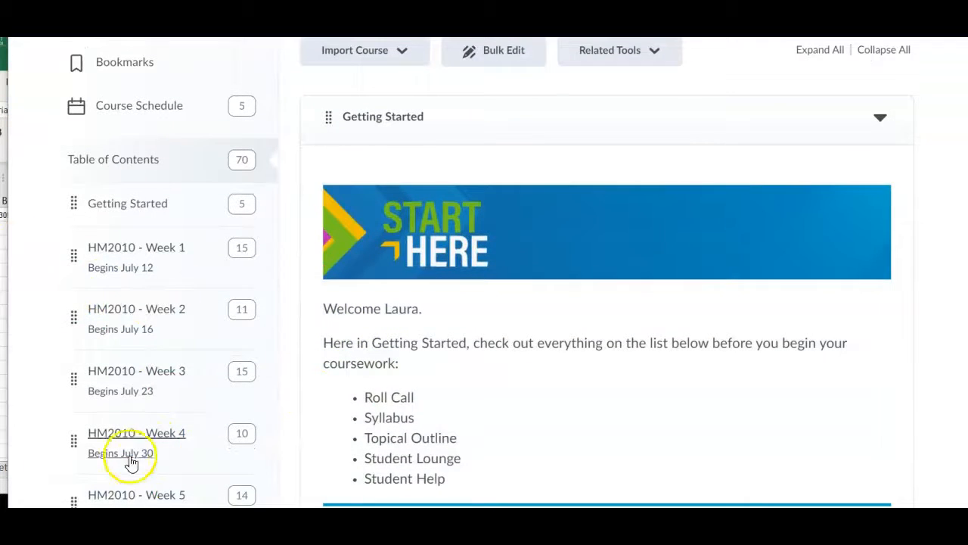
scroll(530, 216, up, 3)
scroll(536, 255, down, 3)
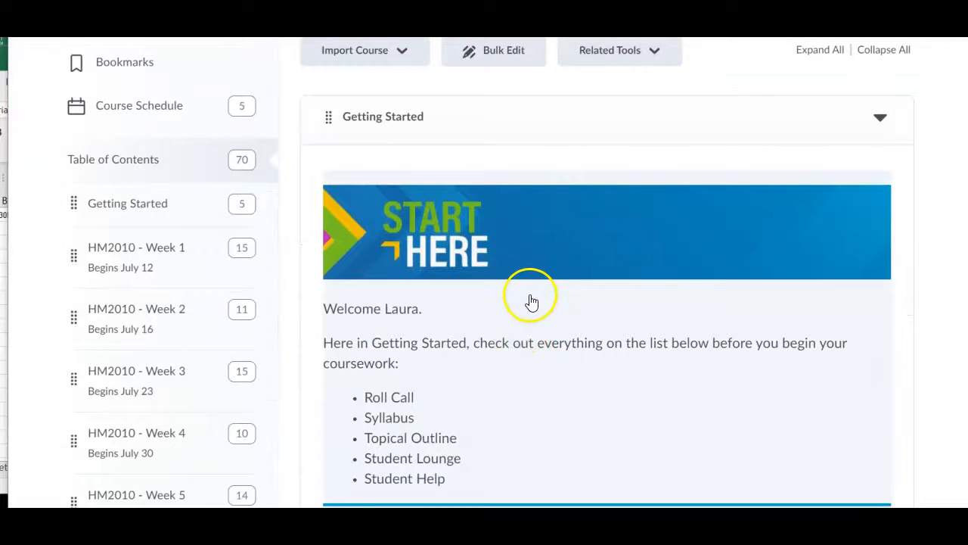
scroll(532, 302, down, 5)
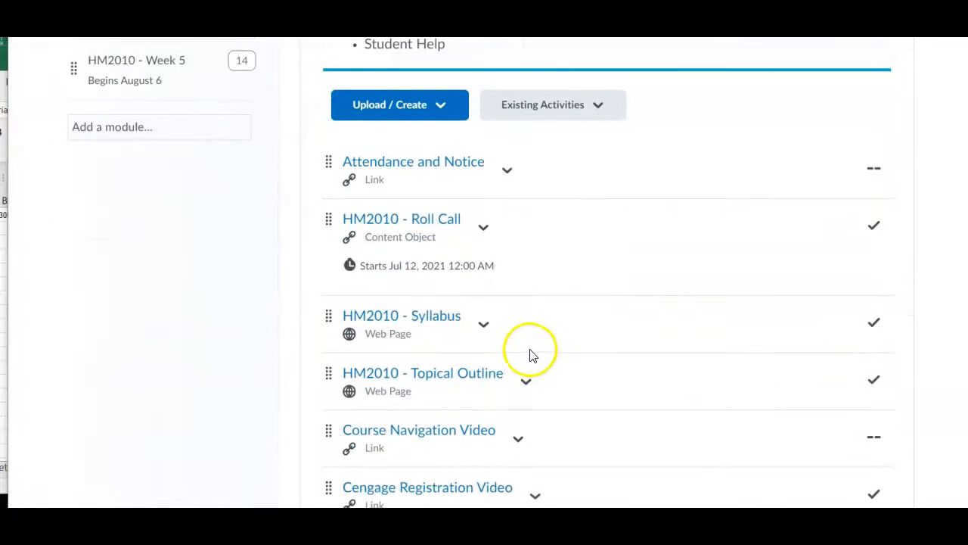
scroll(615, 298, down, 4)
scroll(617, 288, down, 14)
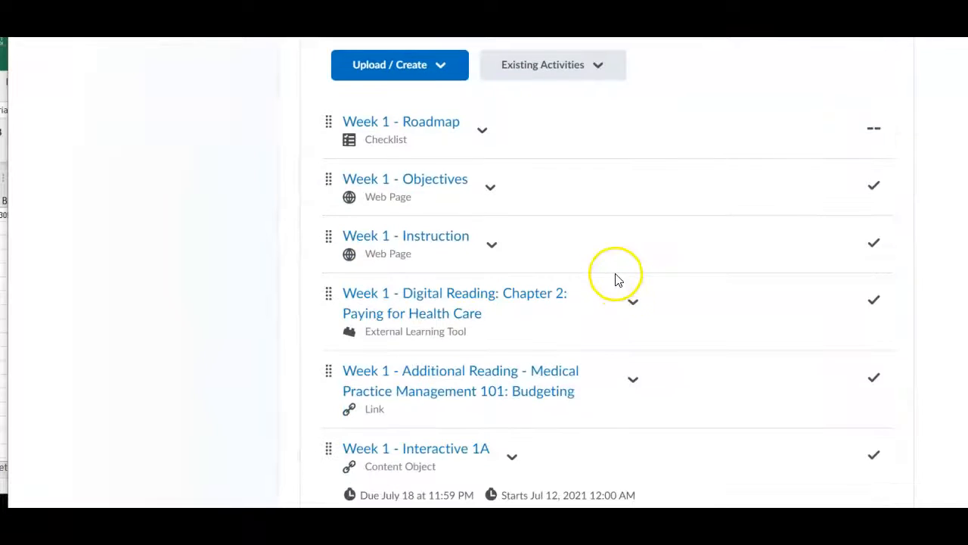
scroll(613, 280, down, 7)
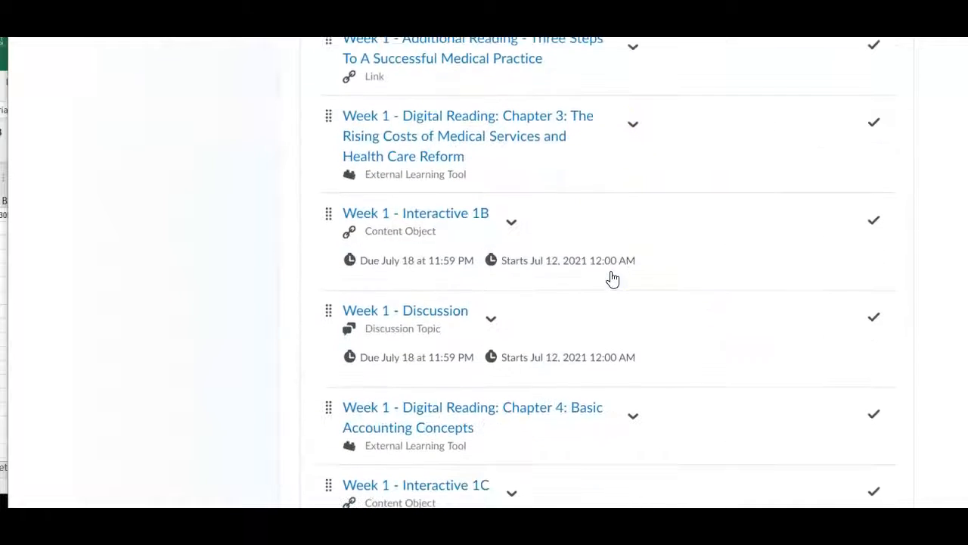
- Open the Week 1 - Discussion topic and start a new thread
click(438, 320)
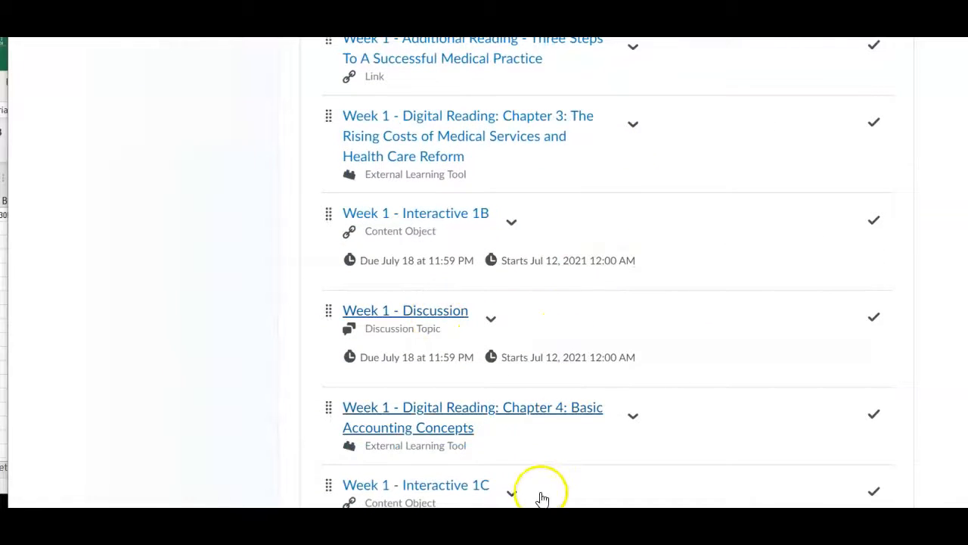
scroll(582, 318, down, 5)
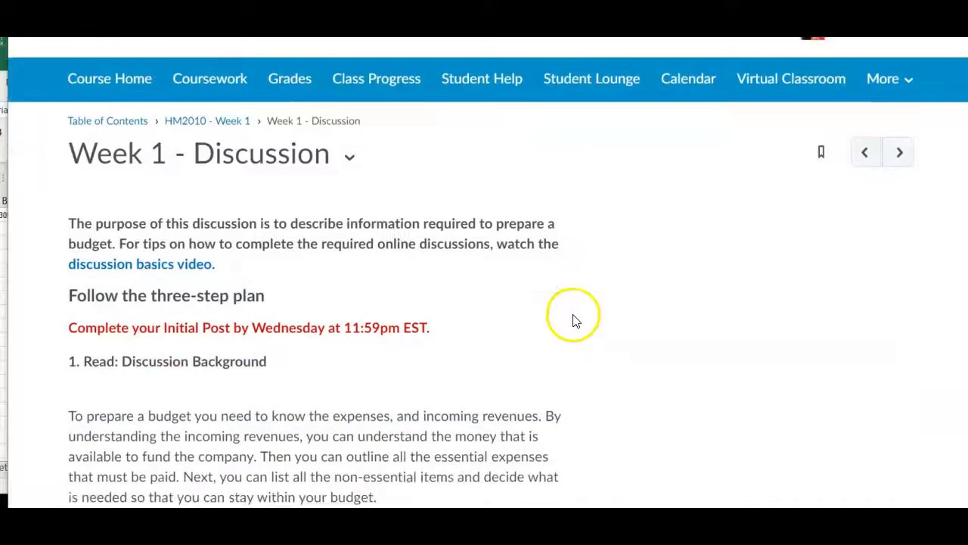
scroll(535, 367, down, 8)
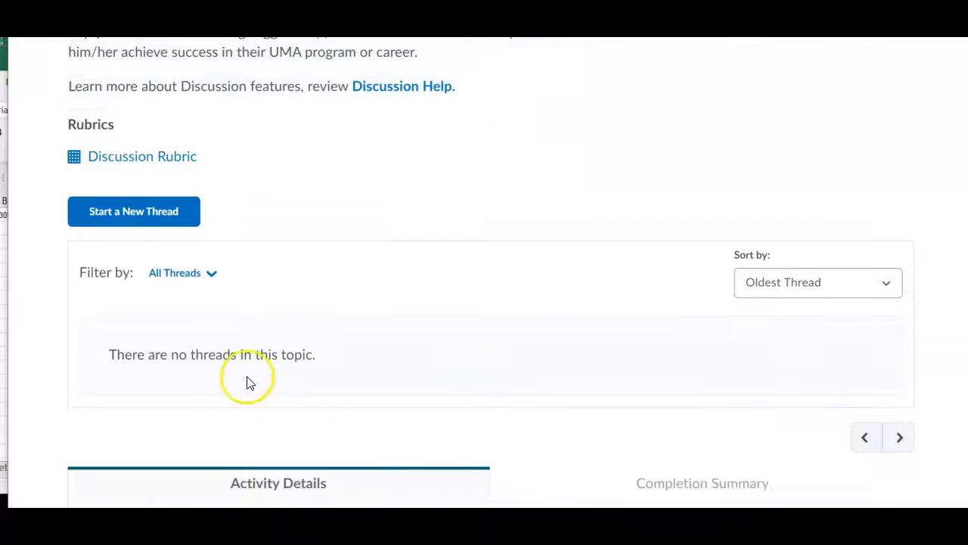
click(121, 217)
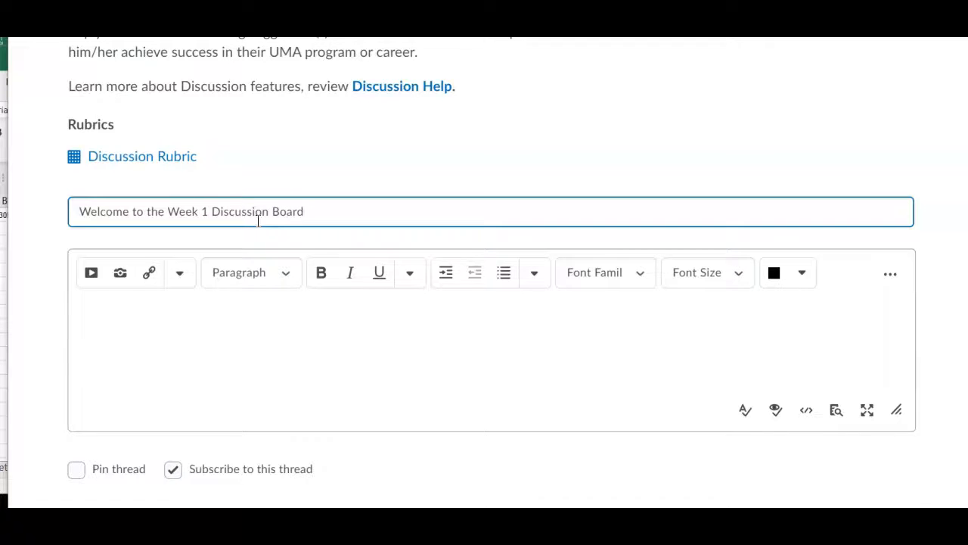
- Select the discussion's instructions text in the topic description, then cancel the description edit
scroll(268, 430, up, 1)
scroll(277, 361, up, 2)
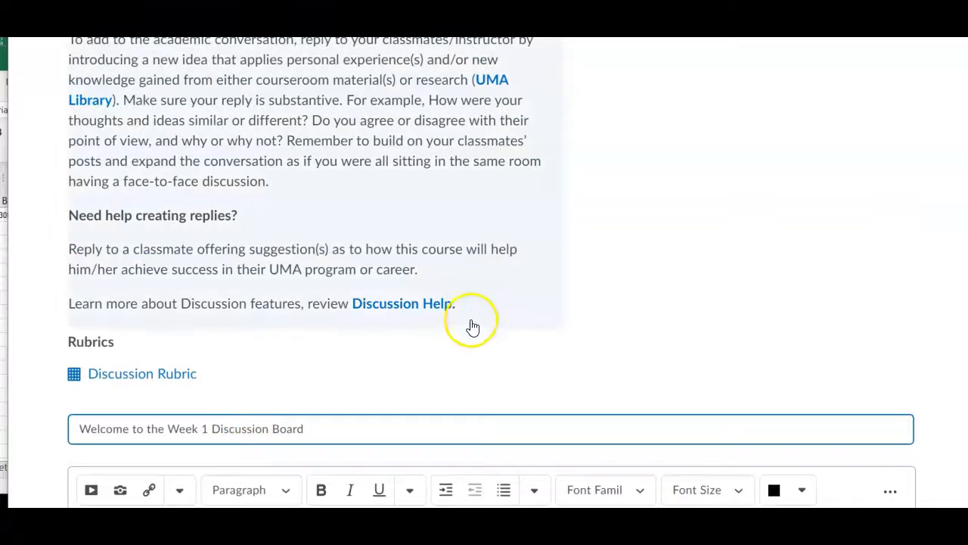
scroll(472, 326, up, 8)
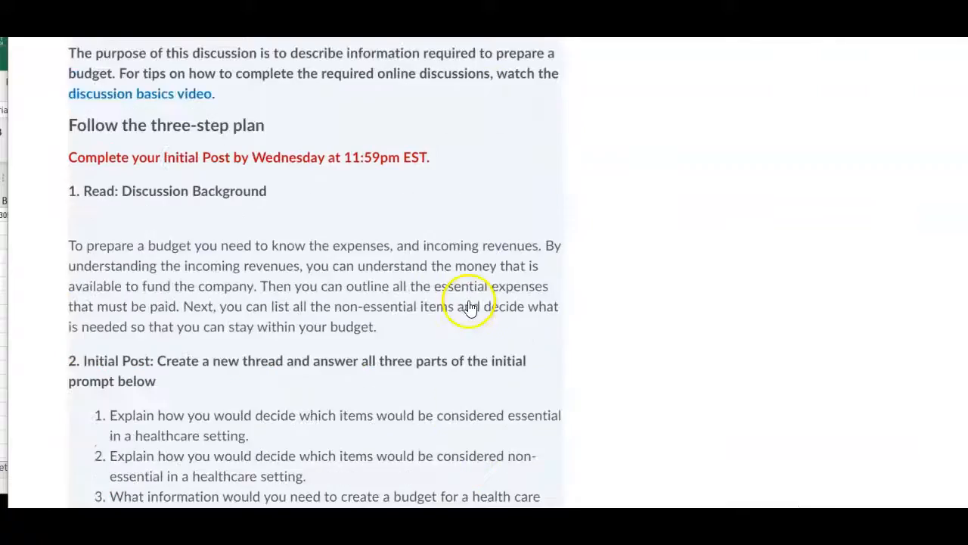
scroll(470, 308, up, 3)
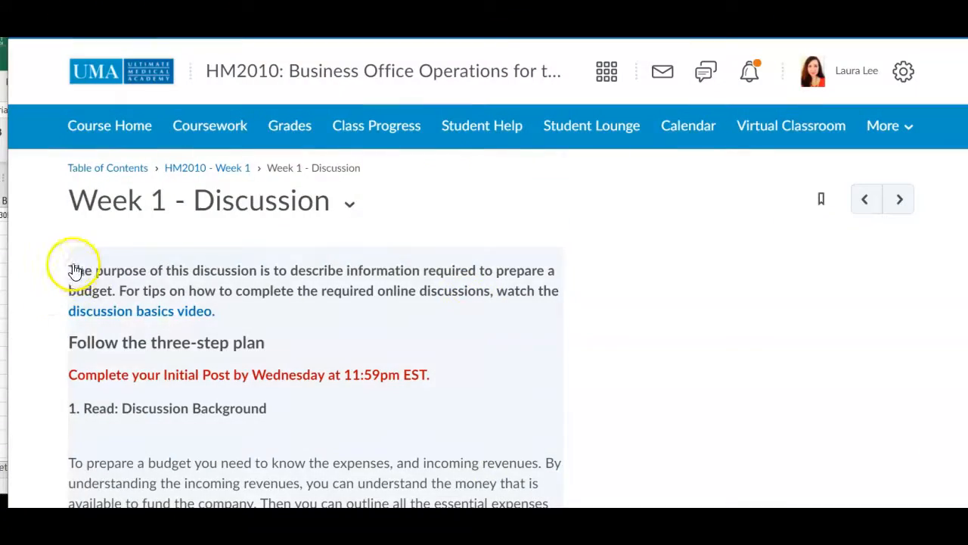
drag(91, 278, 462, 324)
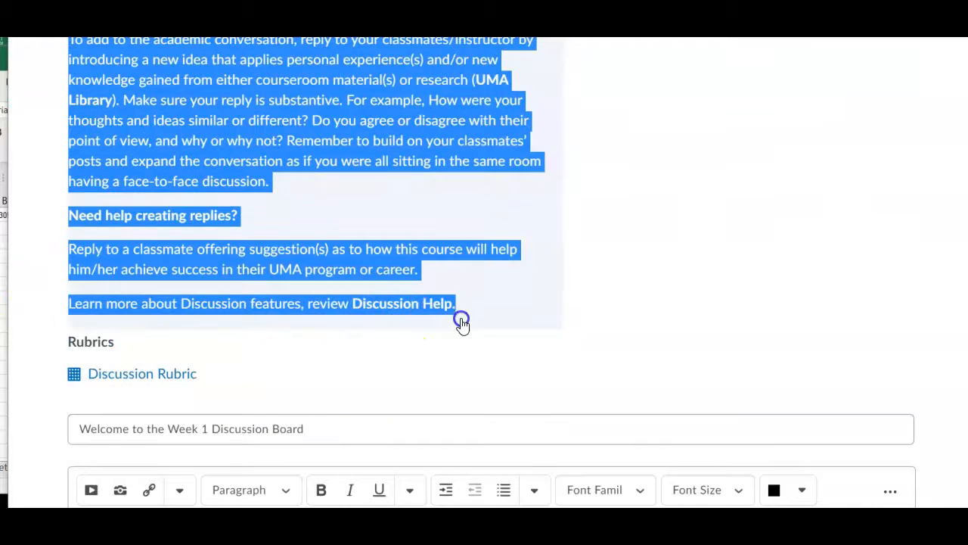
scroll(470, 313, down, 10)
scroll(475, 316, up, 10)
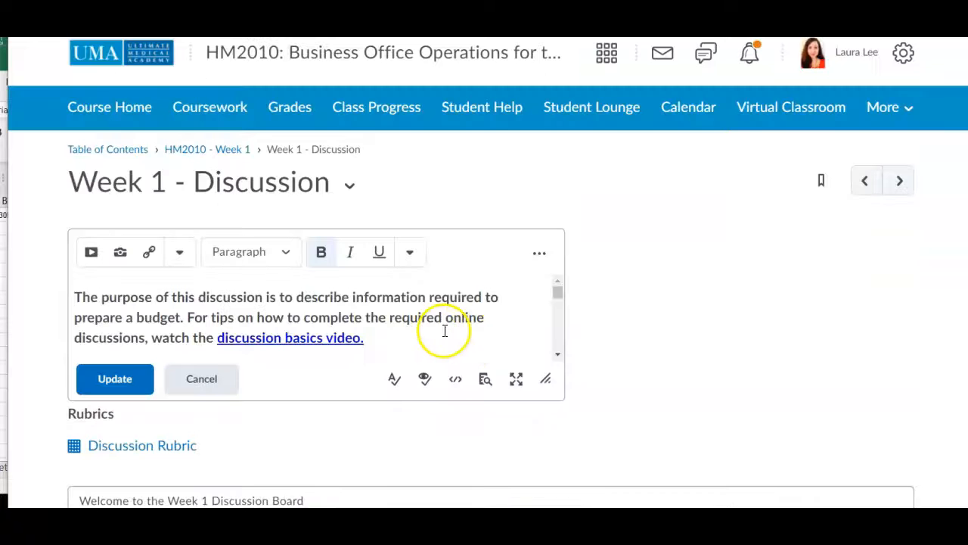
click(215, 387)
- Paste the copied instructions into the 'Welcome to the Week 1 Discussion Board' thread body
scroll(154, 334, down, 4)
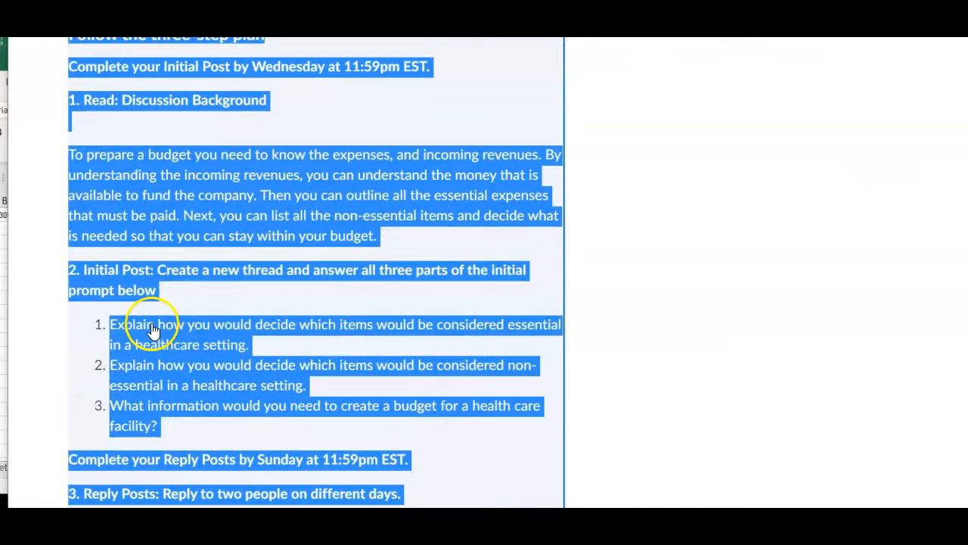
scroll(144, 340, down, 9)
click(177, 368)
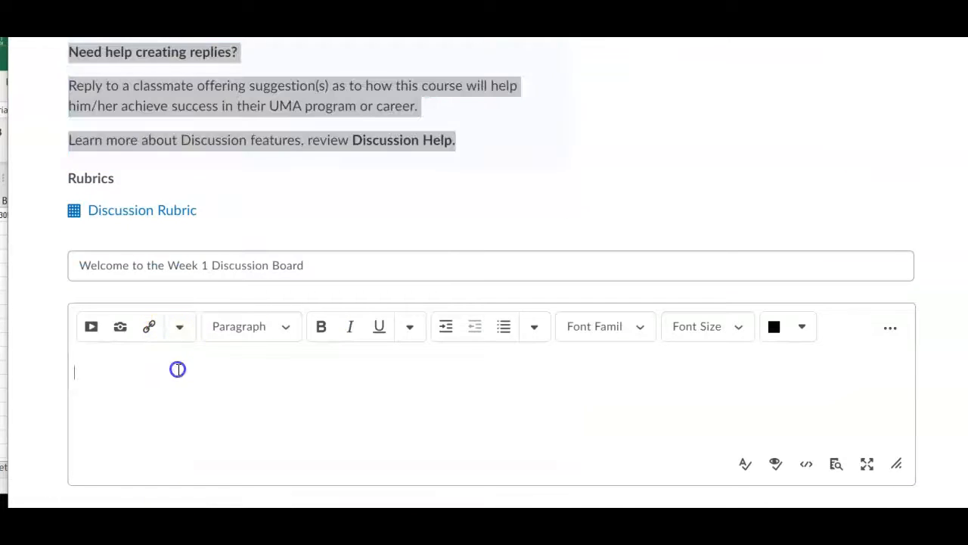
text(Need help creating replies? Reply to a classmate offering suggestion(s) as to how this course will help him/her achieve success in their UMA program or career. Learn more about Discussion features, review Discussion Help.)
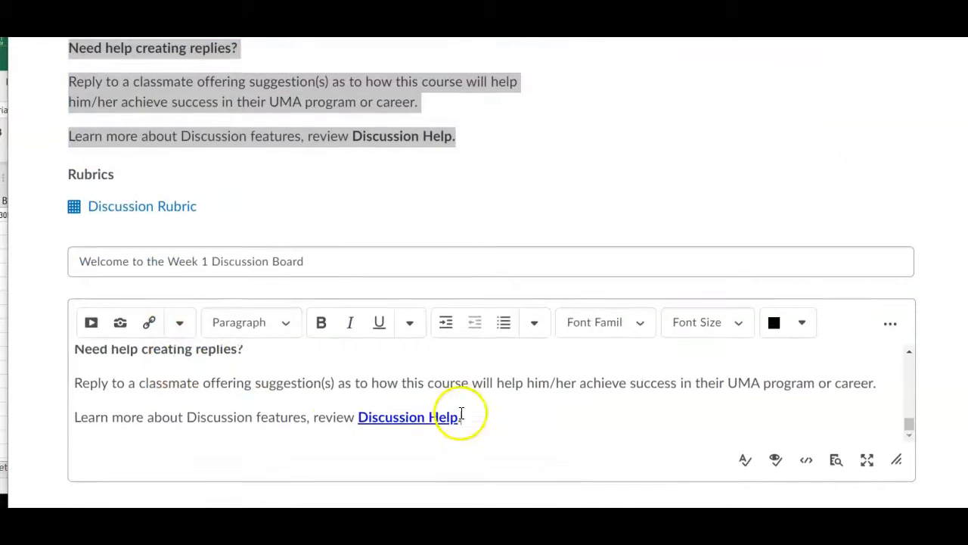
scroll(484, 401, down, 5)
key(Return)
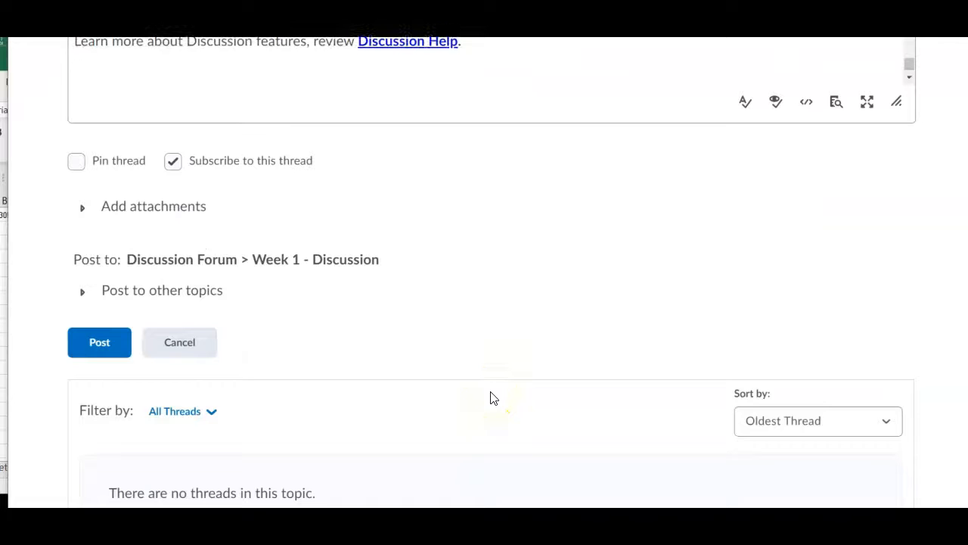
- Post the Week 1 welcome thread and return to the top of the Week 1 - Discussion page
click(90, 342)
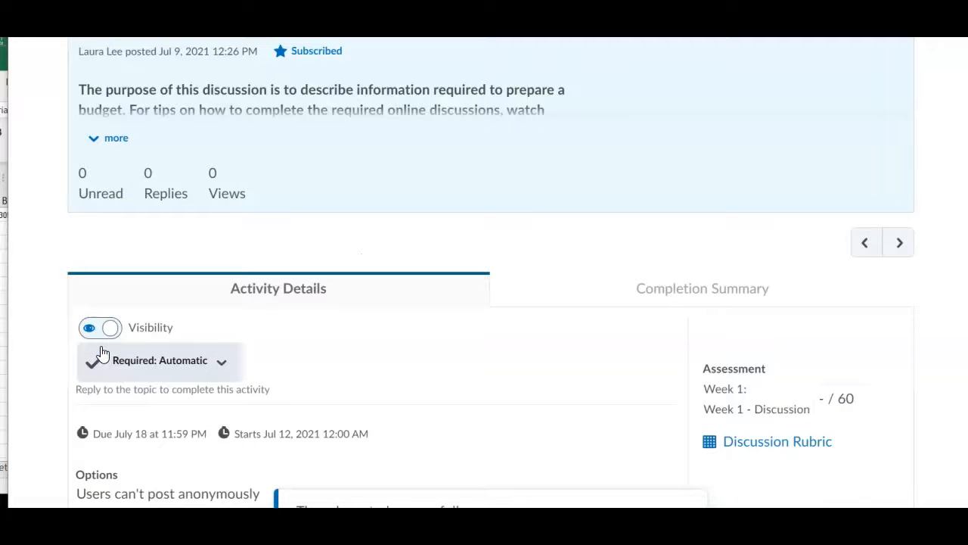
click(465, 253)
scroll(637, 243, down, 1)
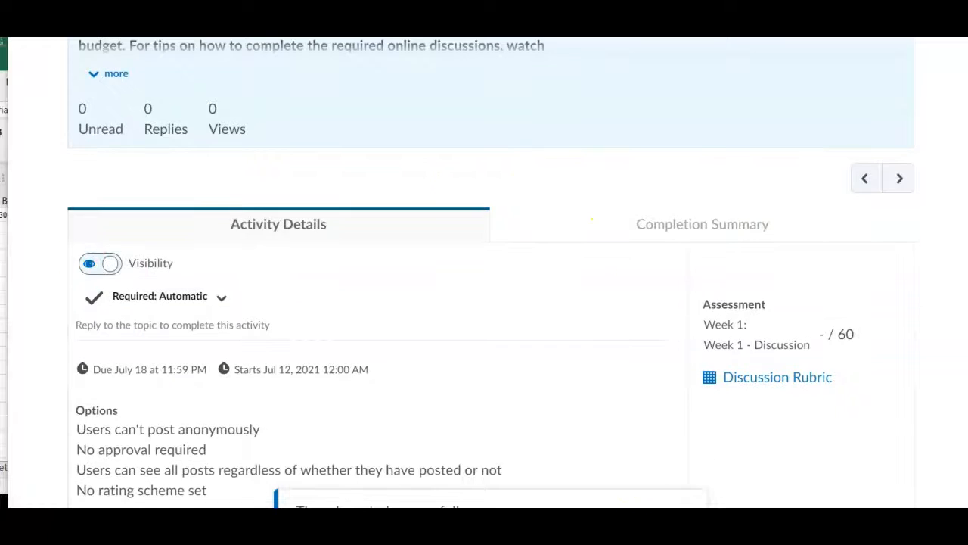
scroll(532, 384, up, 5)
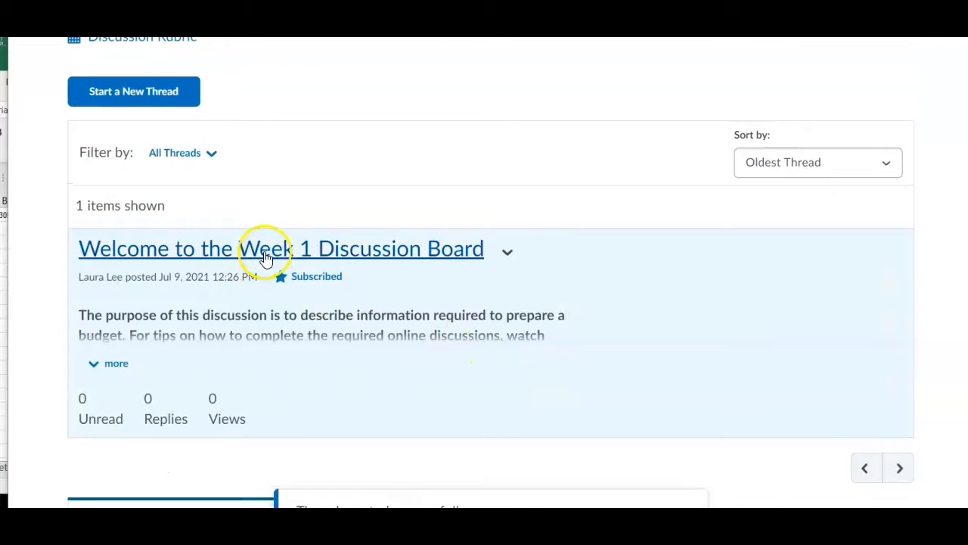
scroll(821, 363, up, 4)
scroll(856, 413, up, 5)
click(719, 295)
scroll(730, 307, up, 9)
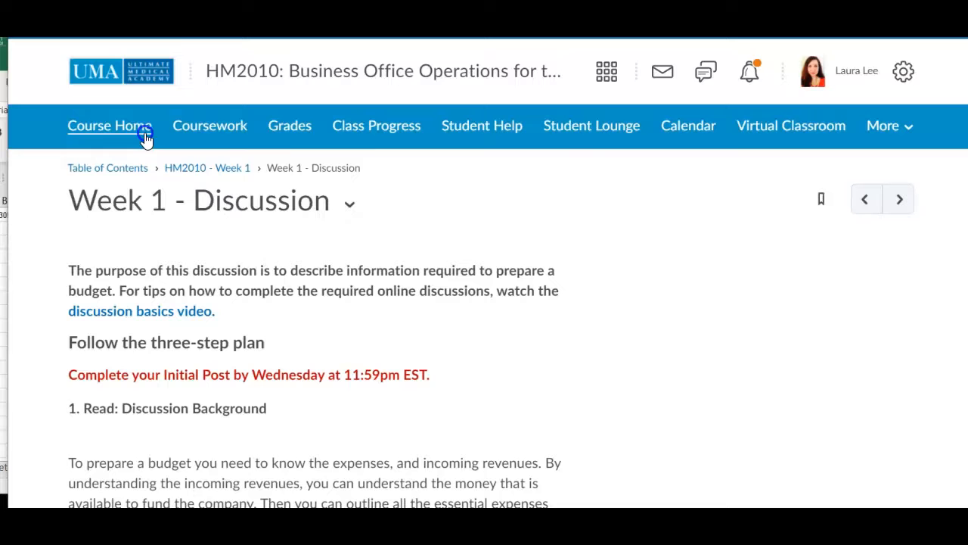
- Open the Student Lounge topic from the navbar and look over its thread list
click(574, 130)
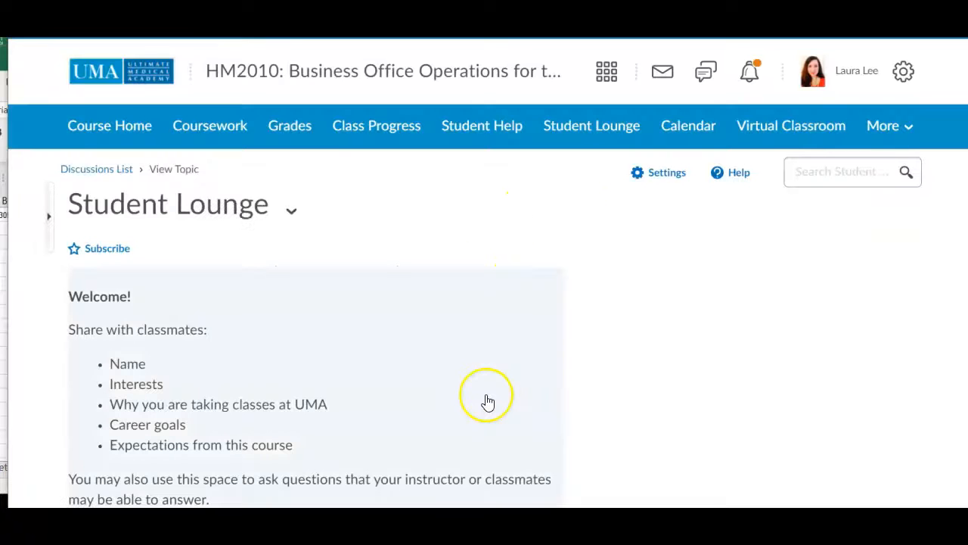
scroll(488, 401, down, 5)
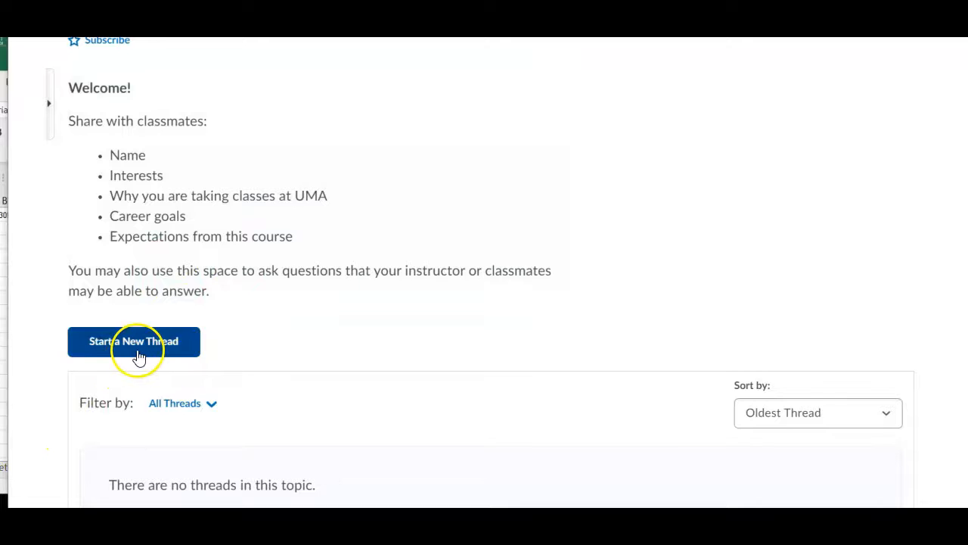
scroll(486, 219, up, 2)
scroll(486, 219, up, 1)
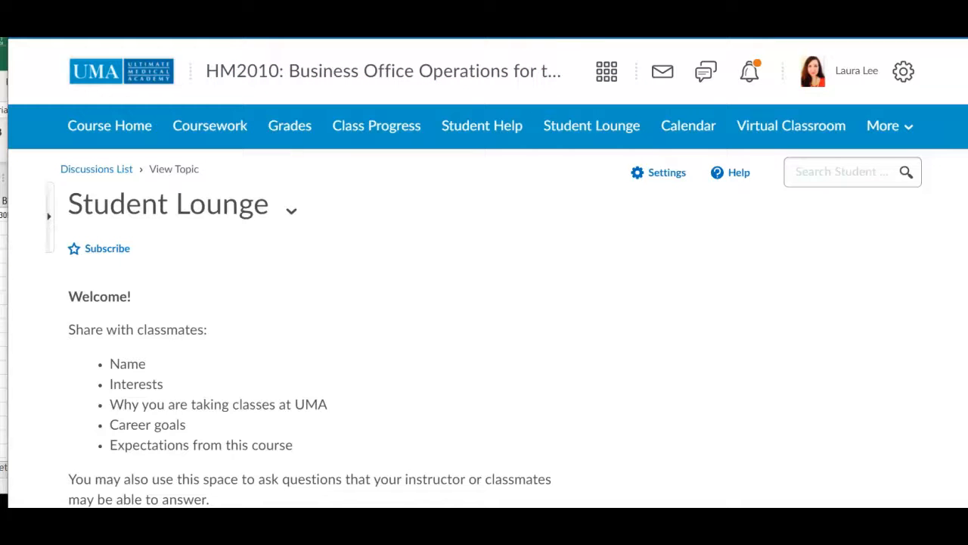
- On the Brightspace Course Checklist form, enter HM2010 Section 1 as the course and section
click(627, 39)
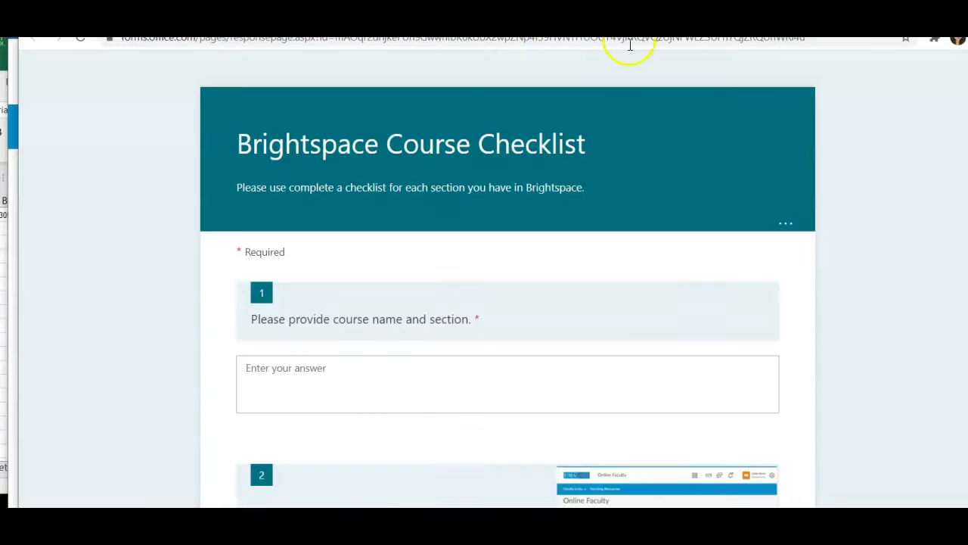
click(396, 389)
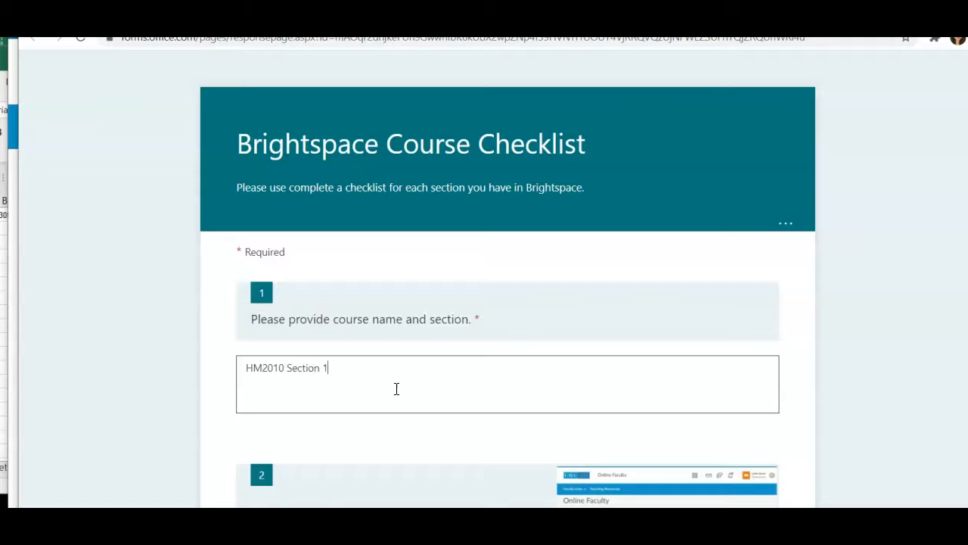
scroll(431, 356, down, 7)
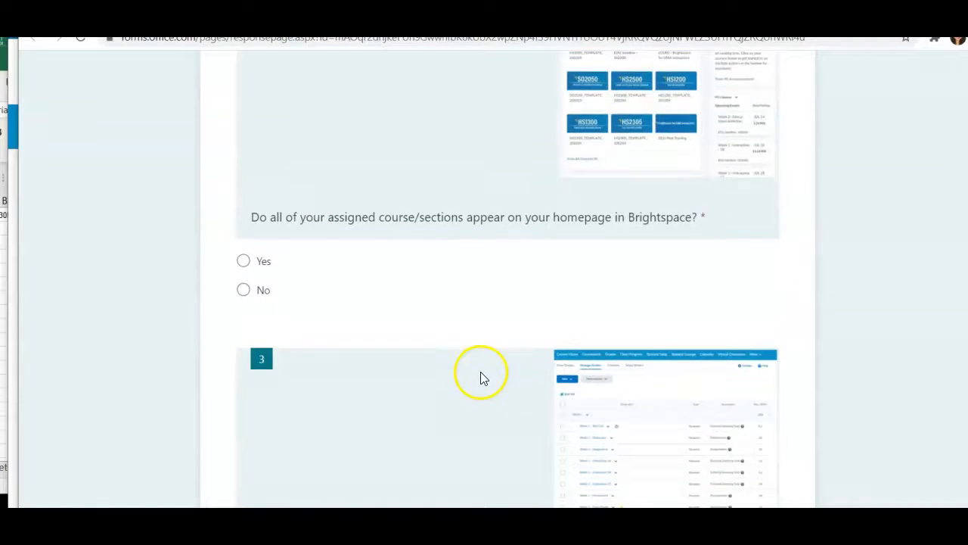
scroll(483, 377, down, 1)
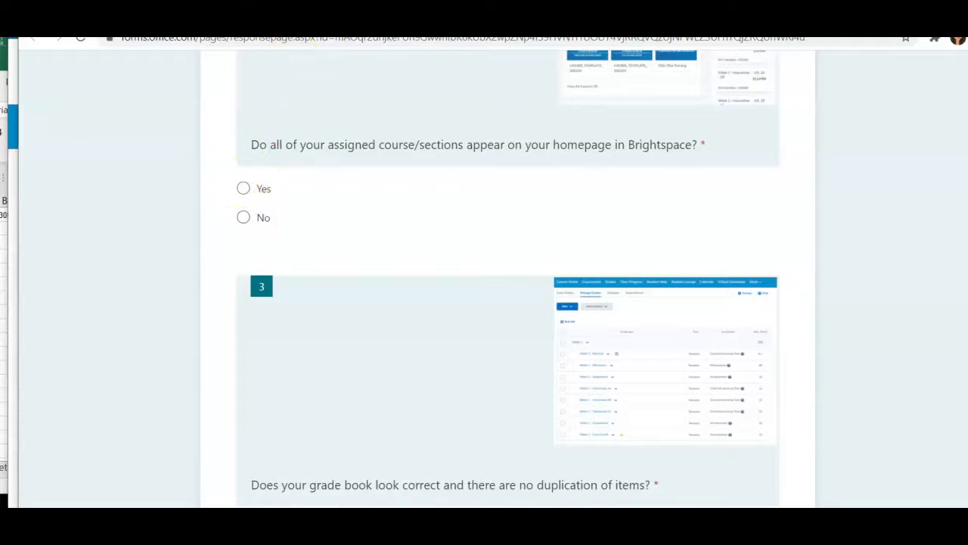
- Answer Yes that all assigned sections appear on the homepage
click(243, 188)
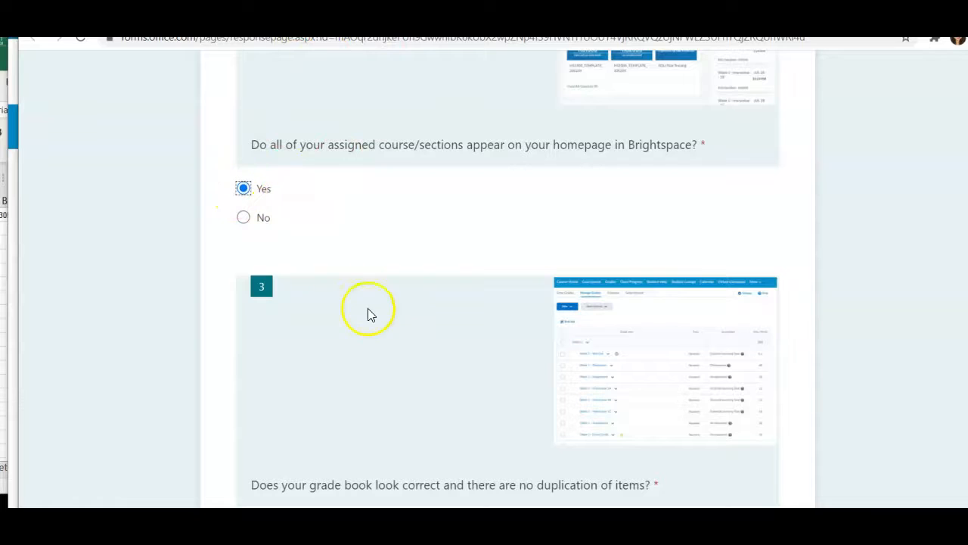
scroll(397, 355, down, 1)
scroll(396, 356, down, 1)
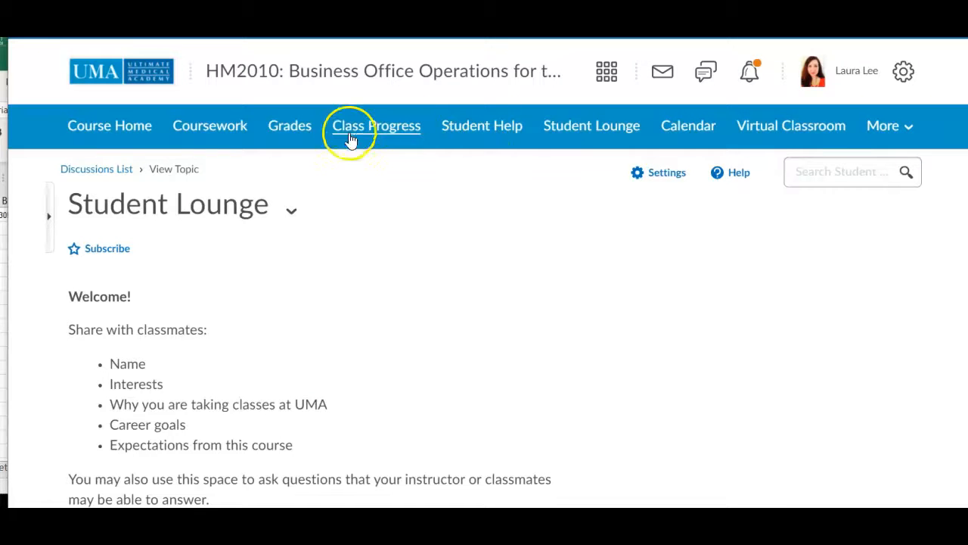
- Open Grades and scroll the HM2010 gradebook across to Final Calculated Grade and back
click(298, 135)
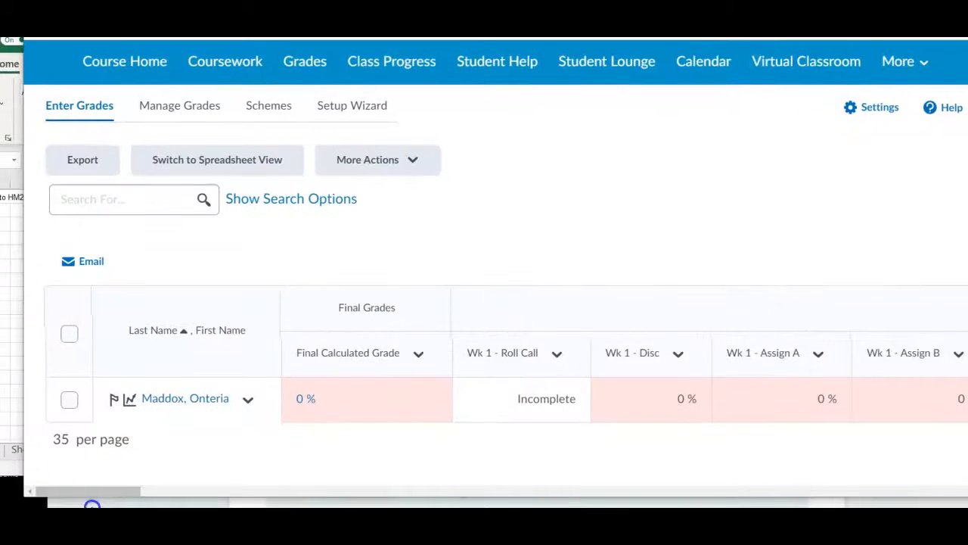
drag(92, 501, 924, 472)
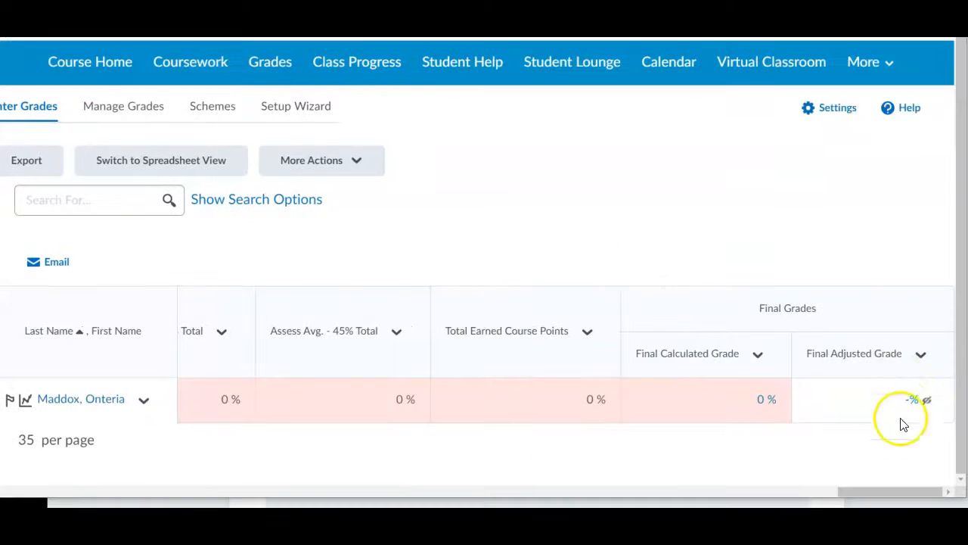
drag(910, 491, 25, 491)
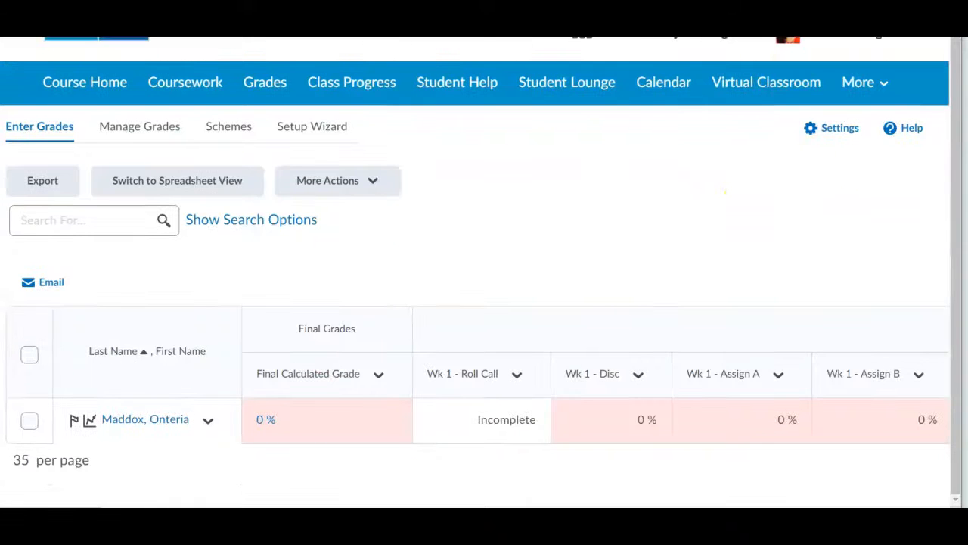
- Reopen the closed checklist form tab and answer Yes that the gradebook looks correct
right_click(810, 37)
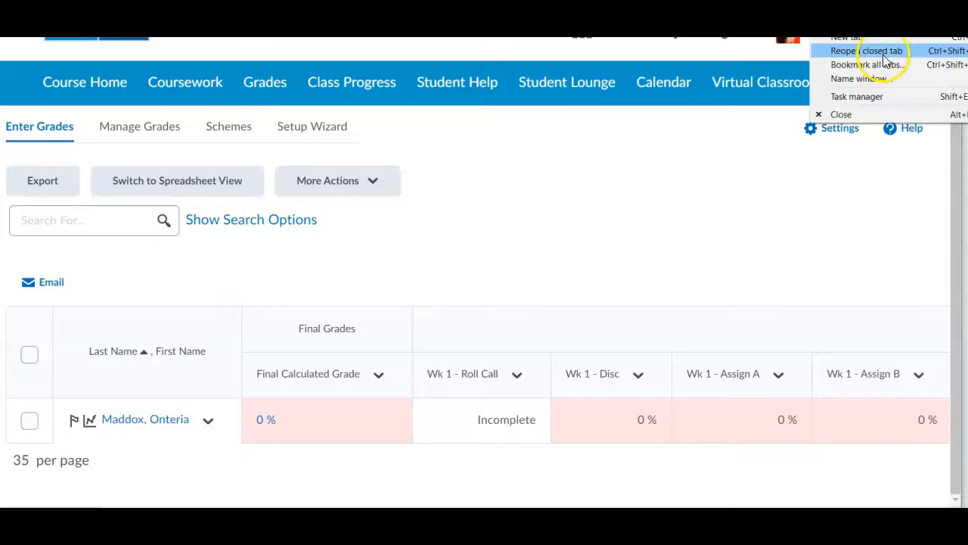
click(883, 59)
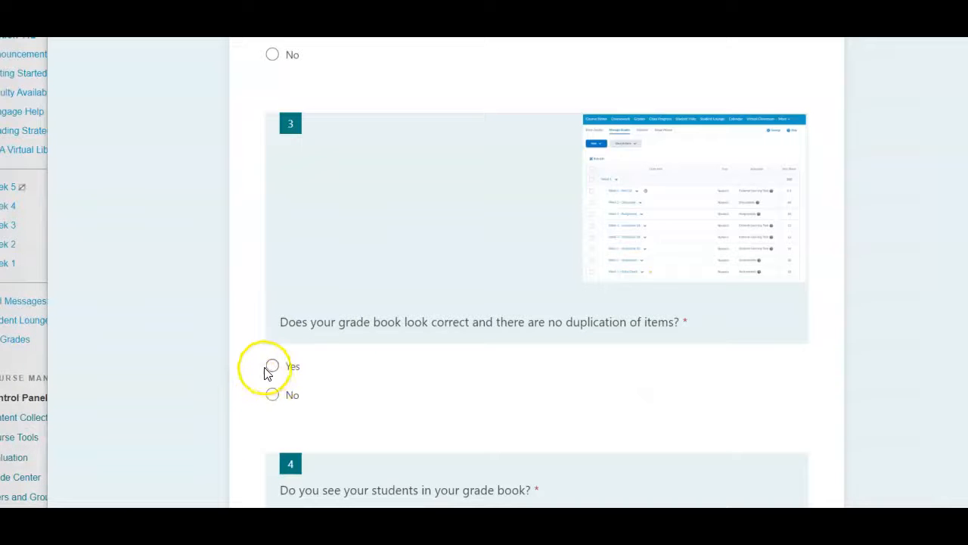
click(270, 366)
- Answer Yes that the students appear in the gradebook
scroll(510, 397, down, 1)
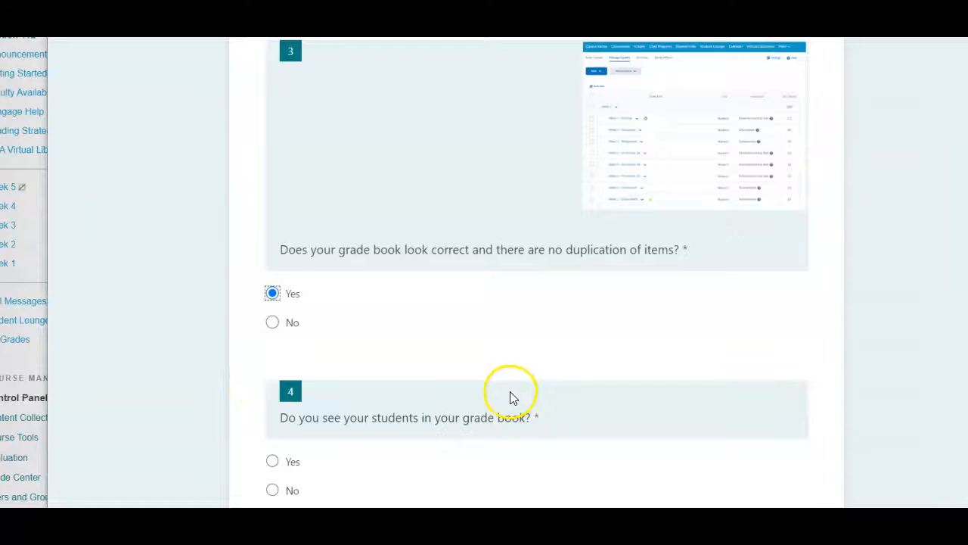
scroll(508, 401, down, 2)
scroll(484, 420, down, 1)
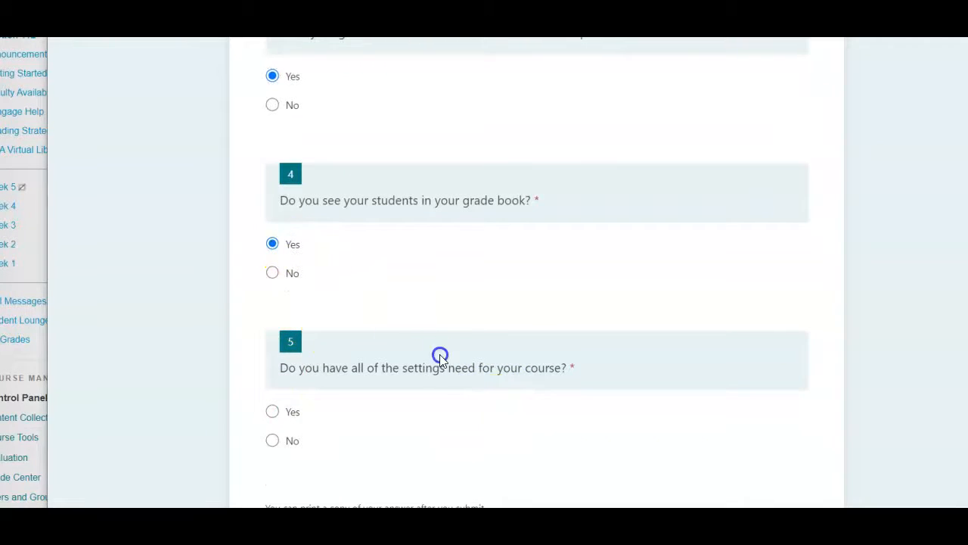
scroll(426, 367, down, 2)
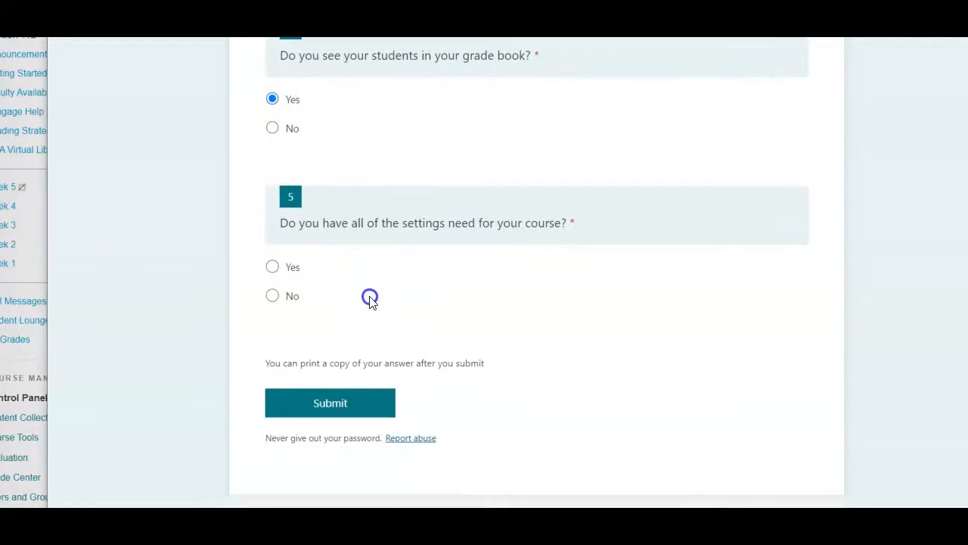
click(443, 137)
mouse_move(446, 26)
mouse_down()
mouse_move(474, 35)
mouse_move(461, 21)
mouse_up()
- Glance at the Blackboard Week 1 Assignment A Learning Tools post, then return to Brightspace
key(alt+Tab)
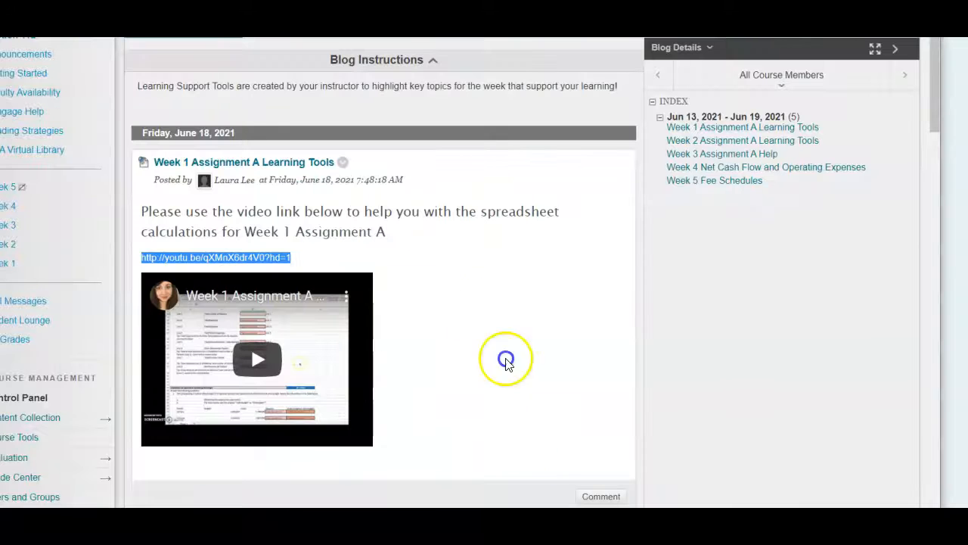
key(alt+Tab)
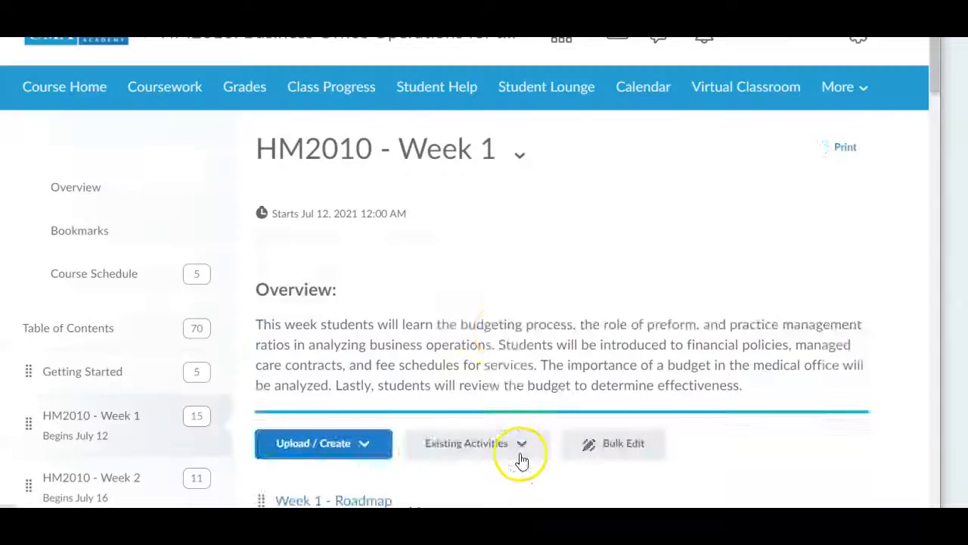
- Open the Week 1 - Digital Reading: Chapter 2: Paying for Health Care item
scroll(499, 433, down, 8)
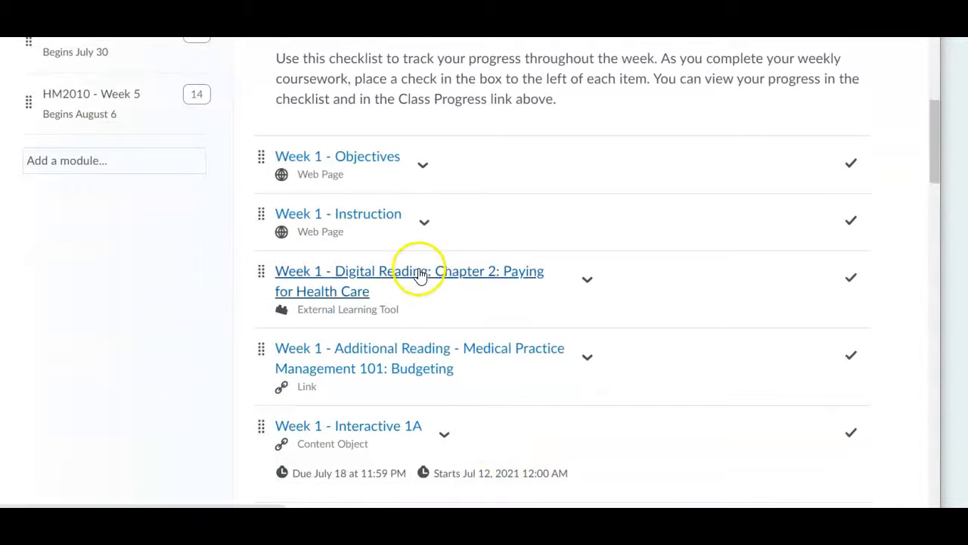
click(418, 299)
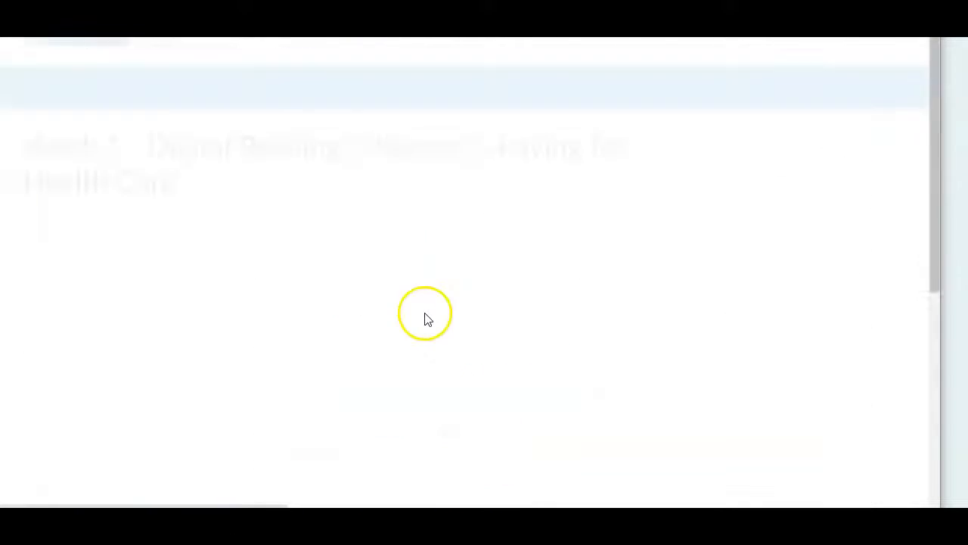